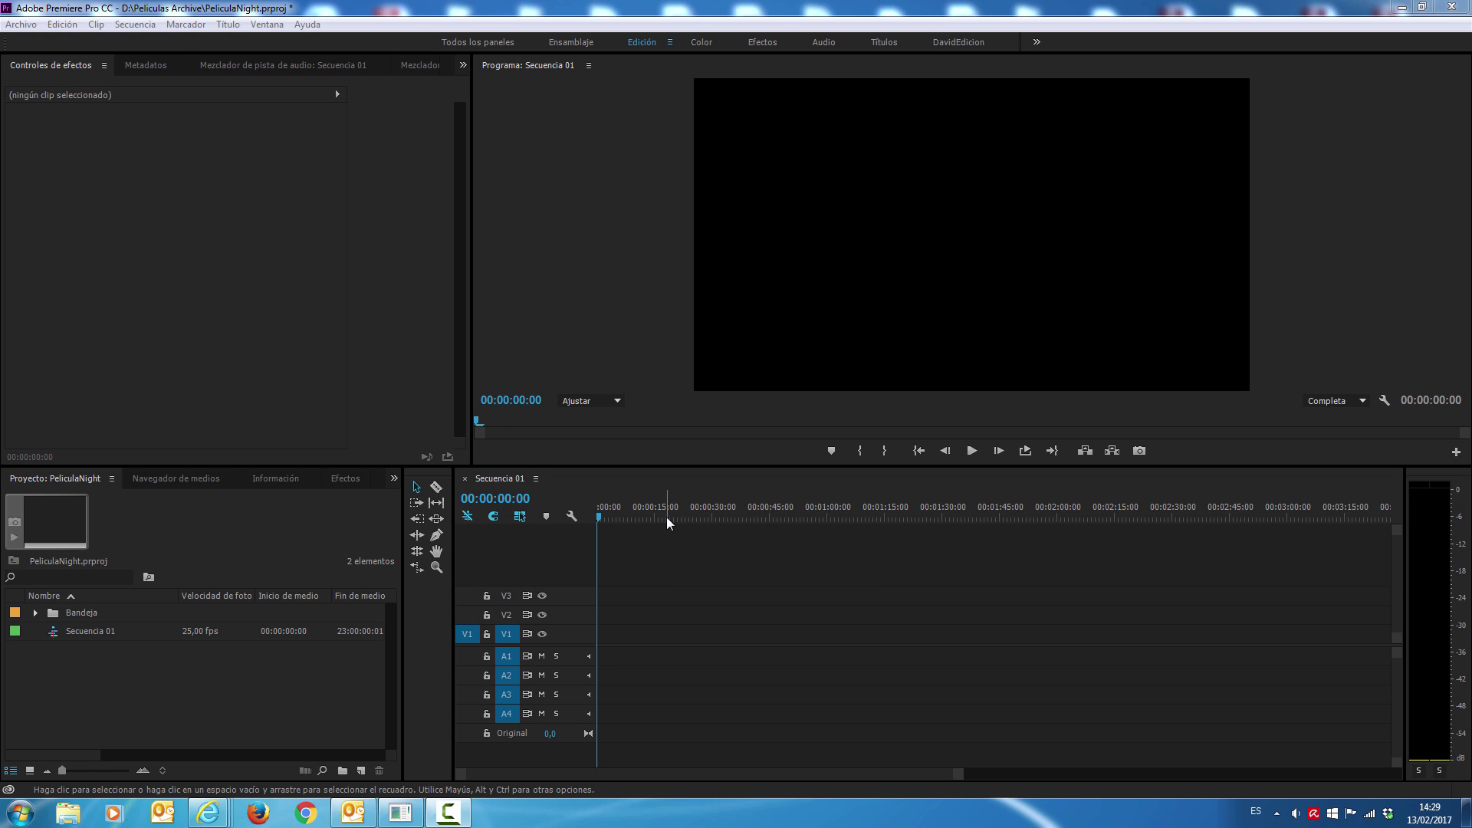
Step: Create a new title from Archivo > Nuevo > Título and name it 'Letras'
click(22, 26)
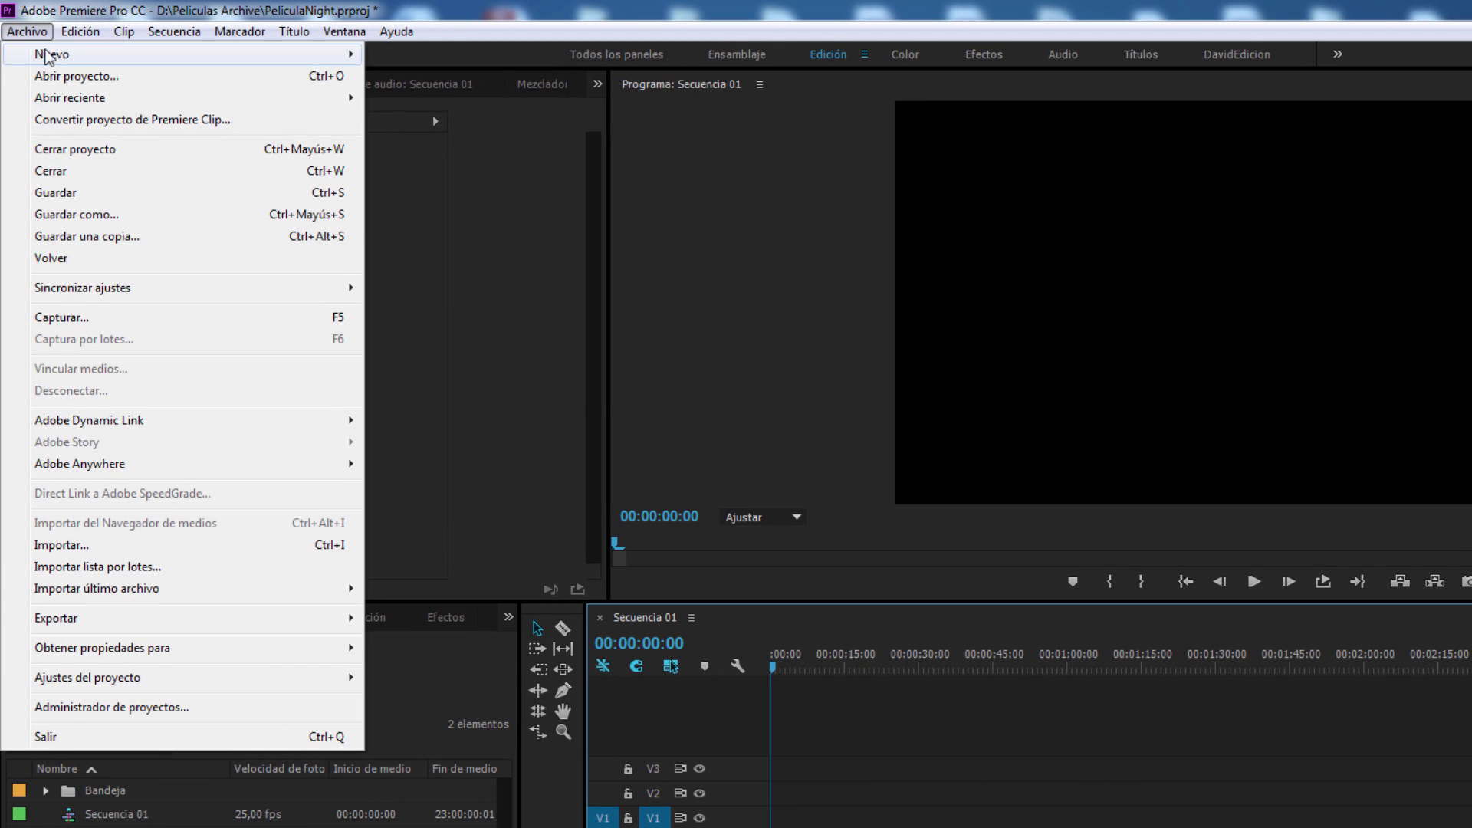
mouse_move(48, 56)
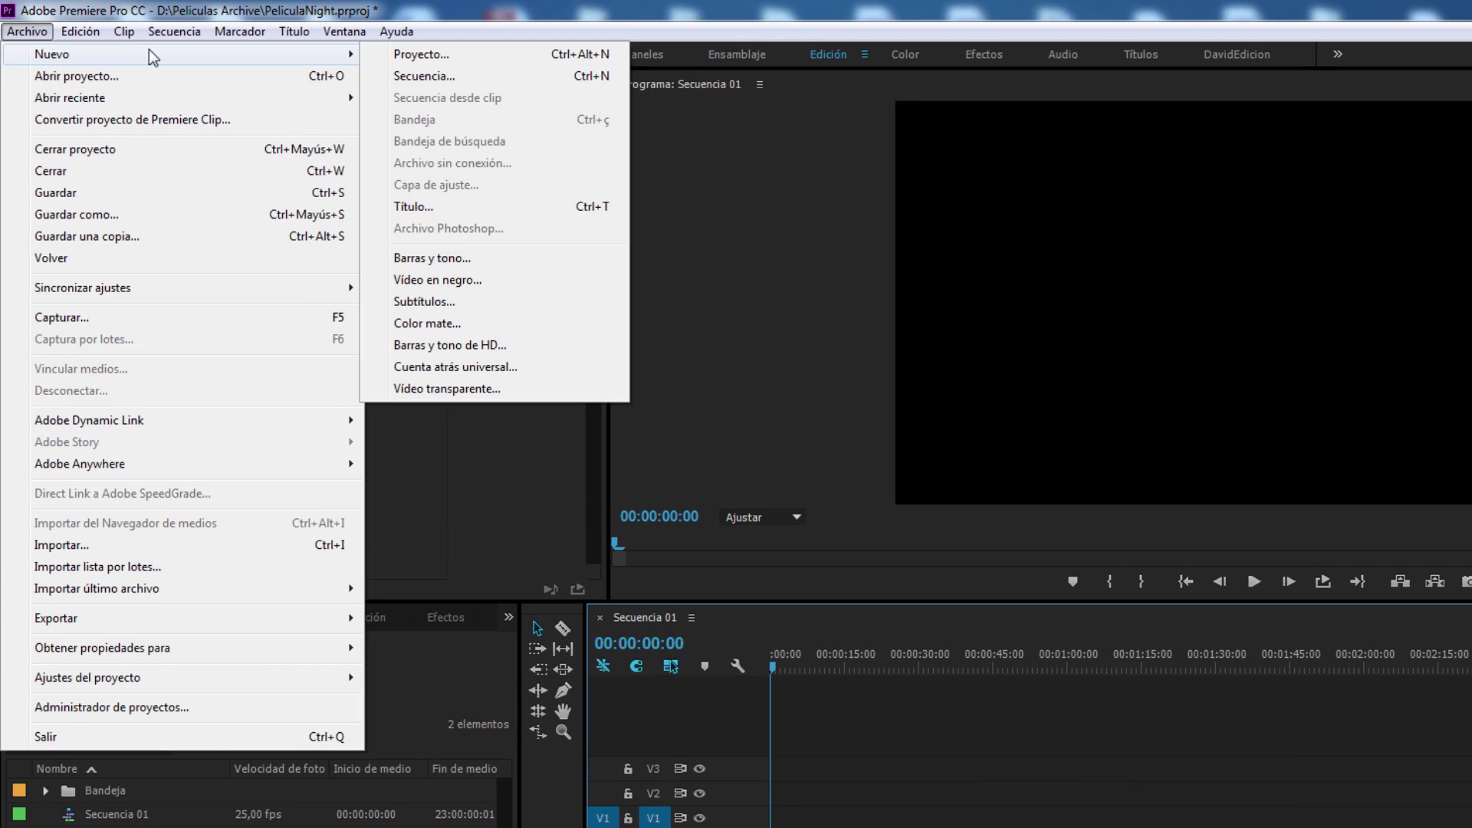
click(421, 206)
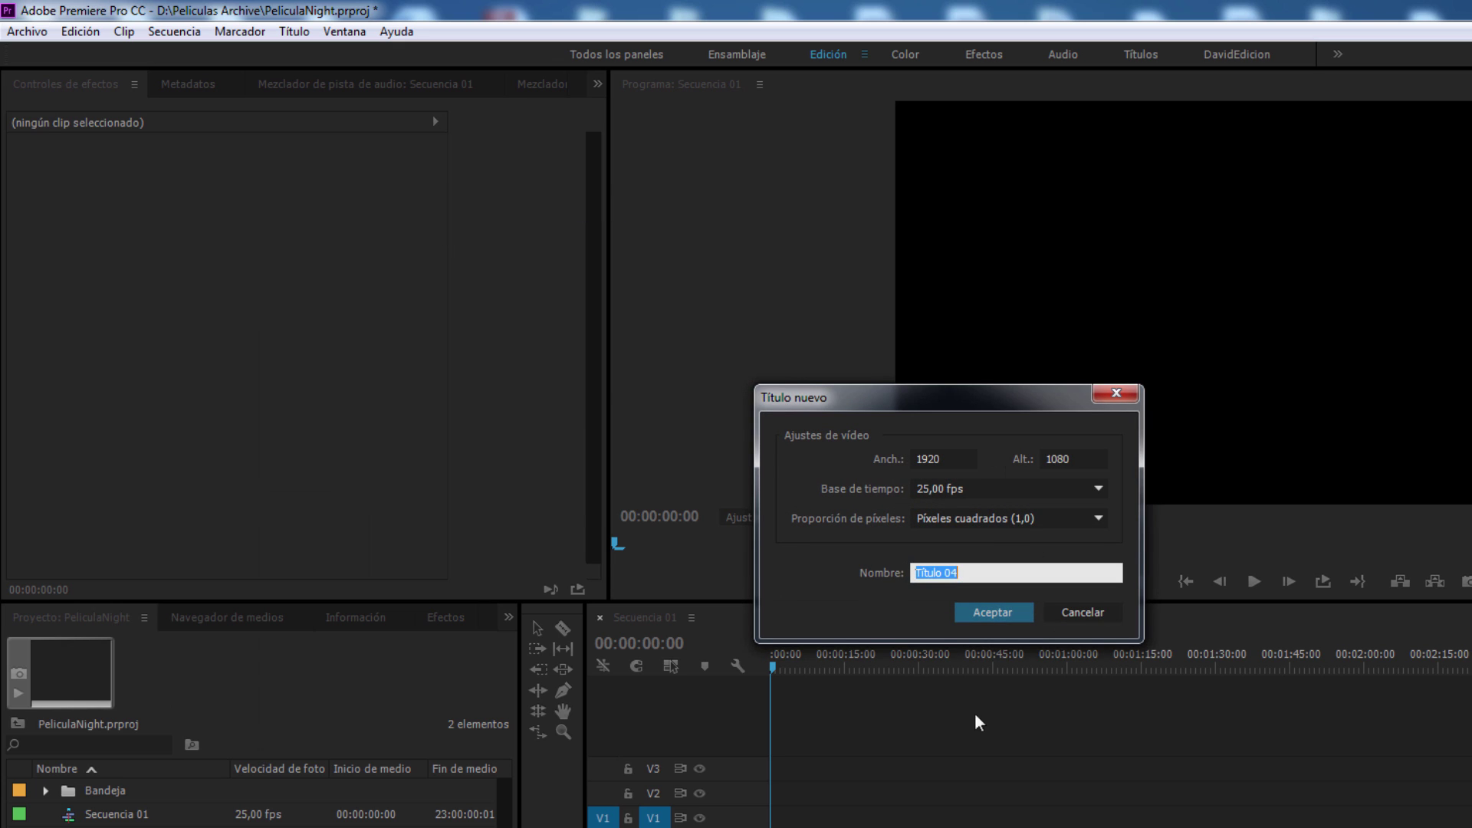
drag(879, 398, 759, 295)
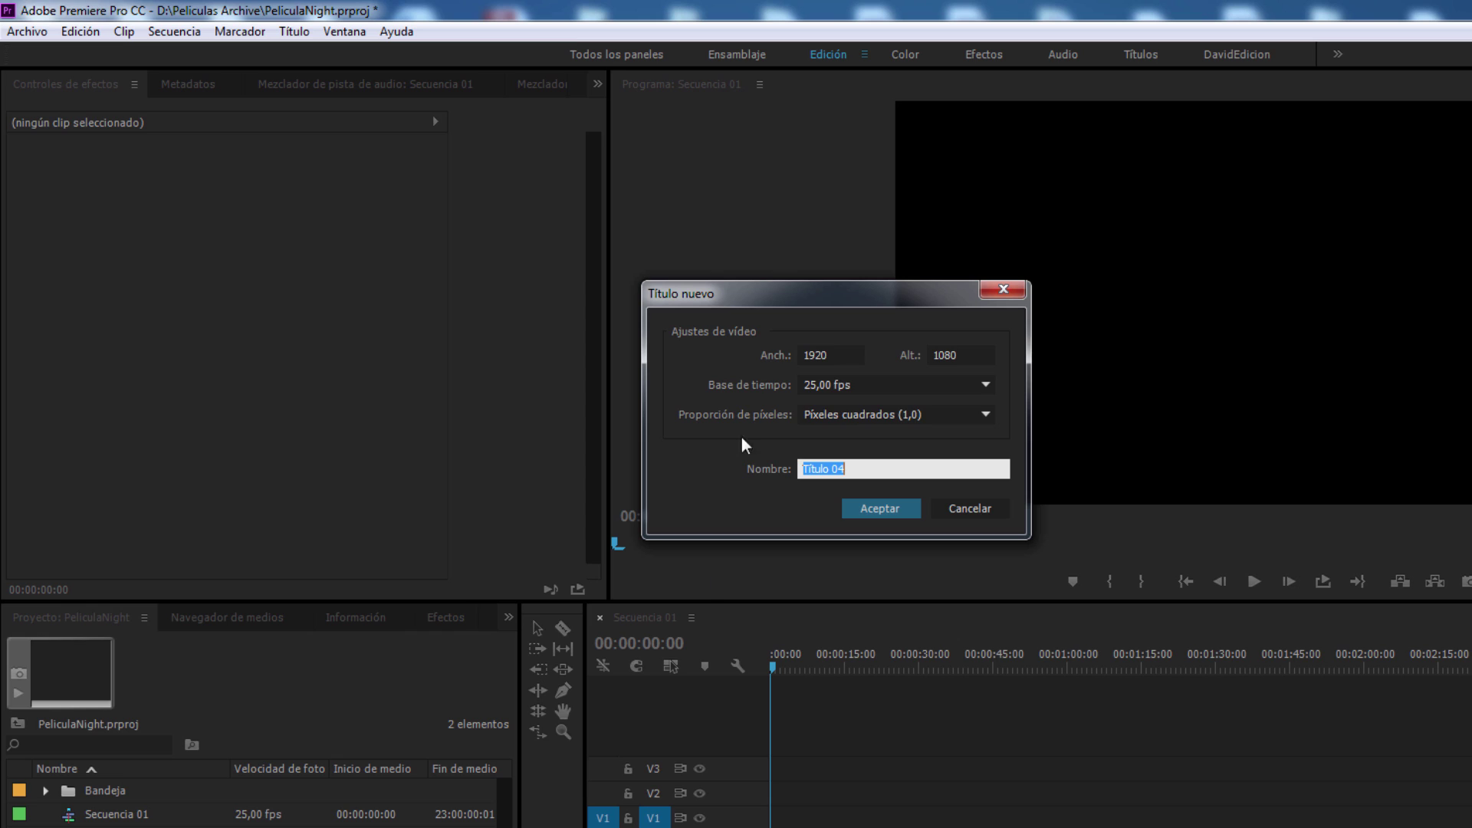
text(Letras)
Step: Confirm the Letras title and type 'Escuelacine.com' at the centre of the canvas
click(864, 507)
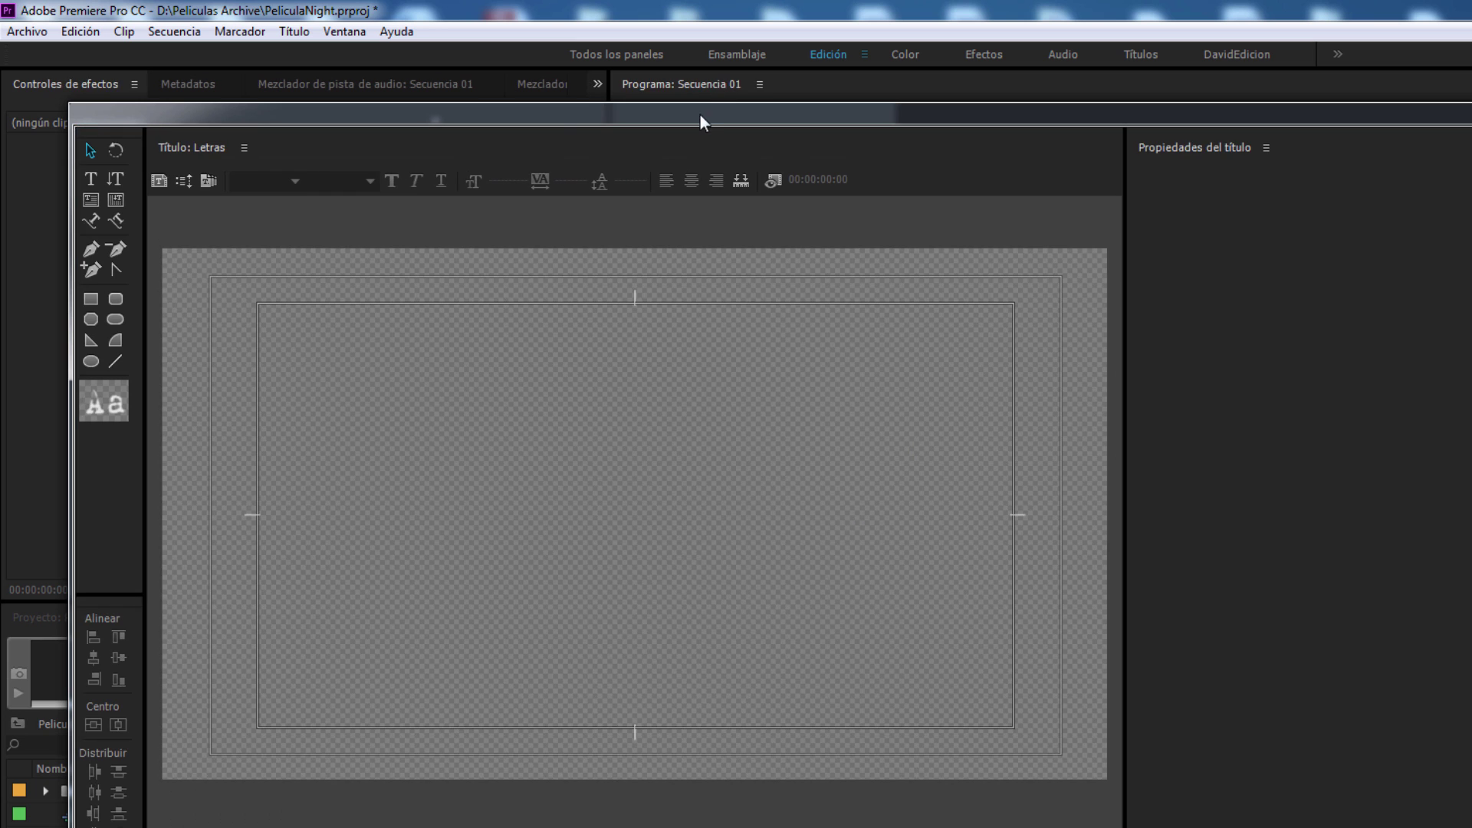
drag(700, 115, 692, 9)
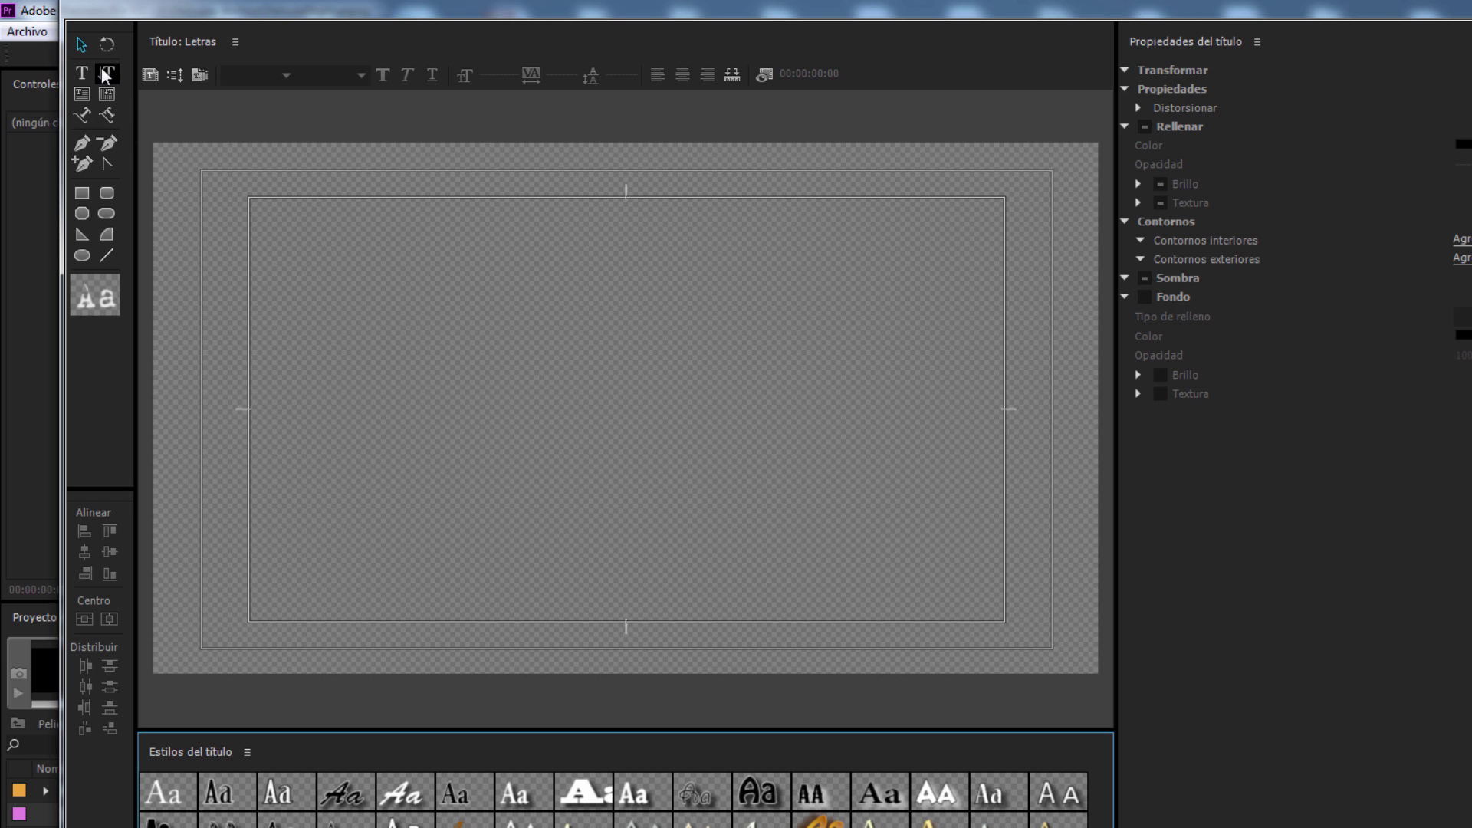
click(81, 70)
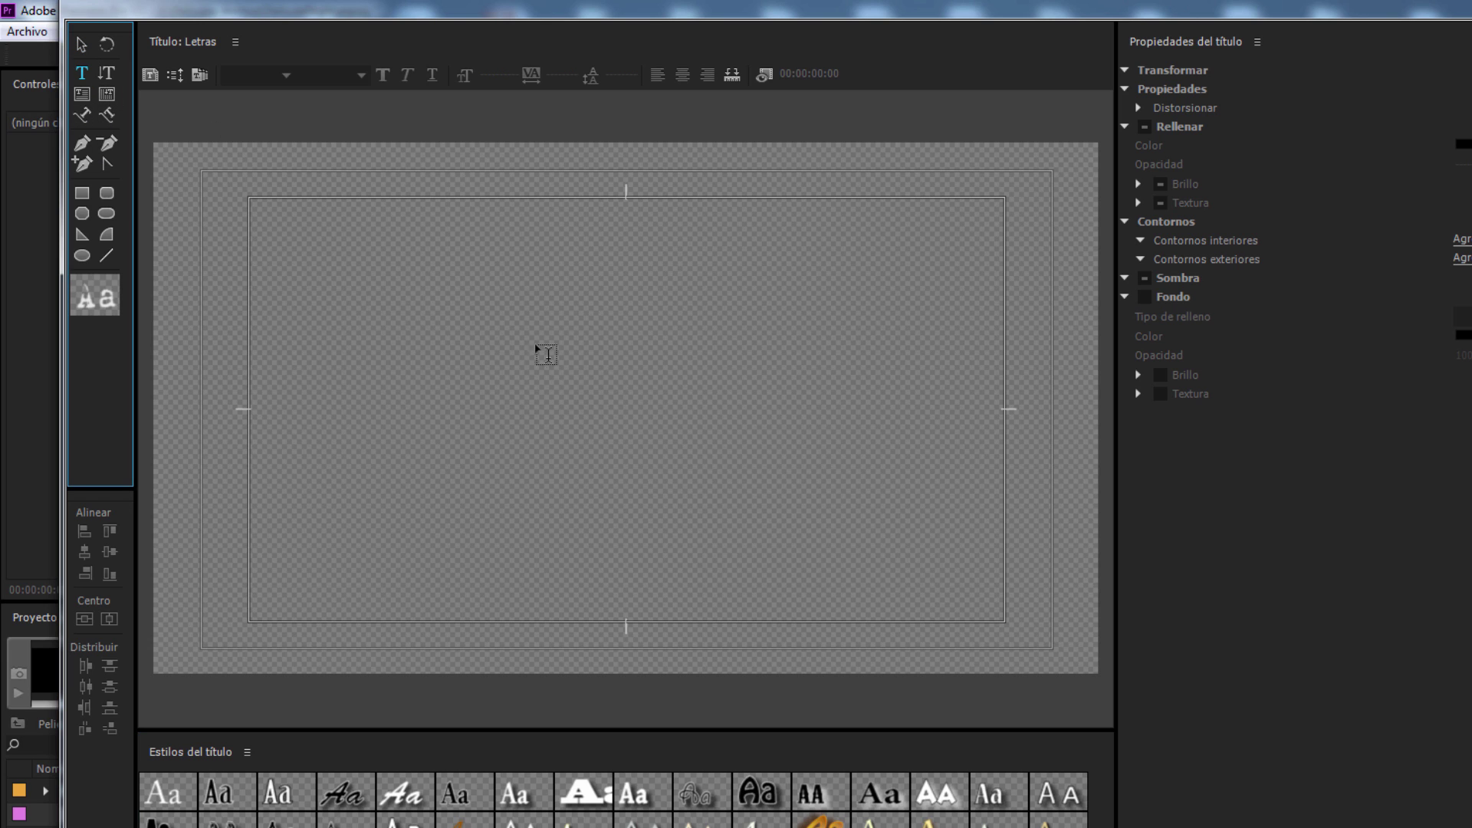
click(584, 391)
text(Esc)
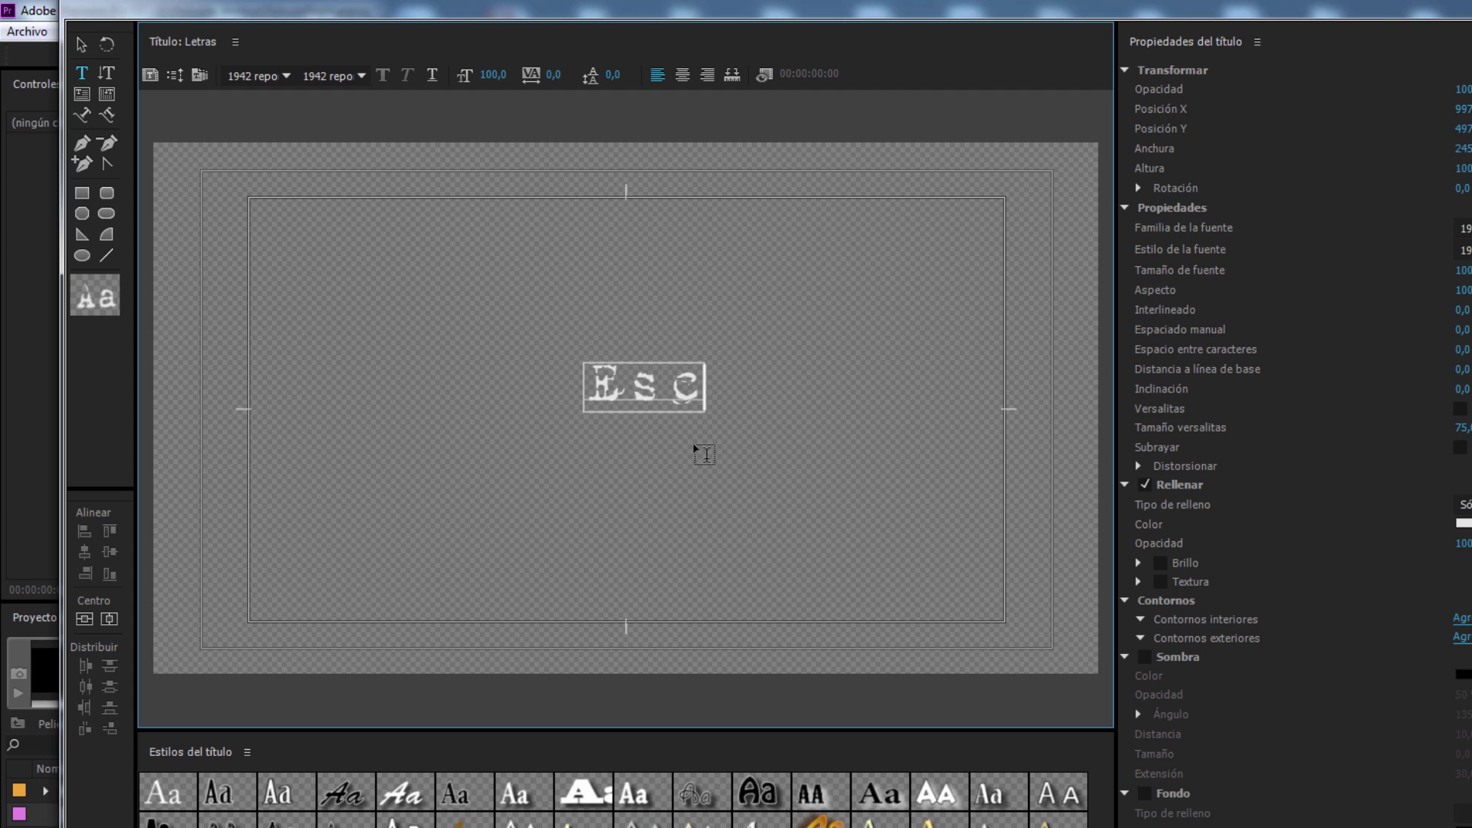
text(uelacine.c)
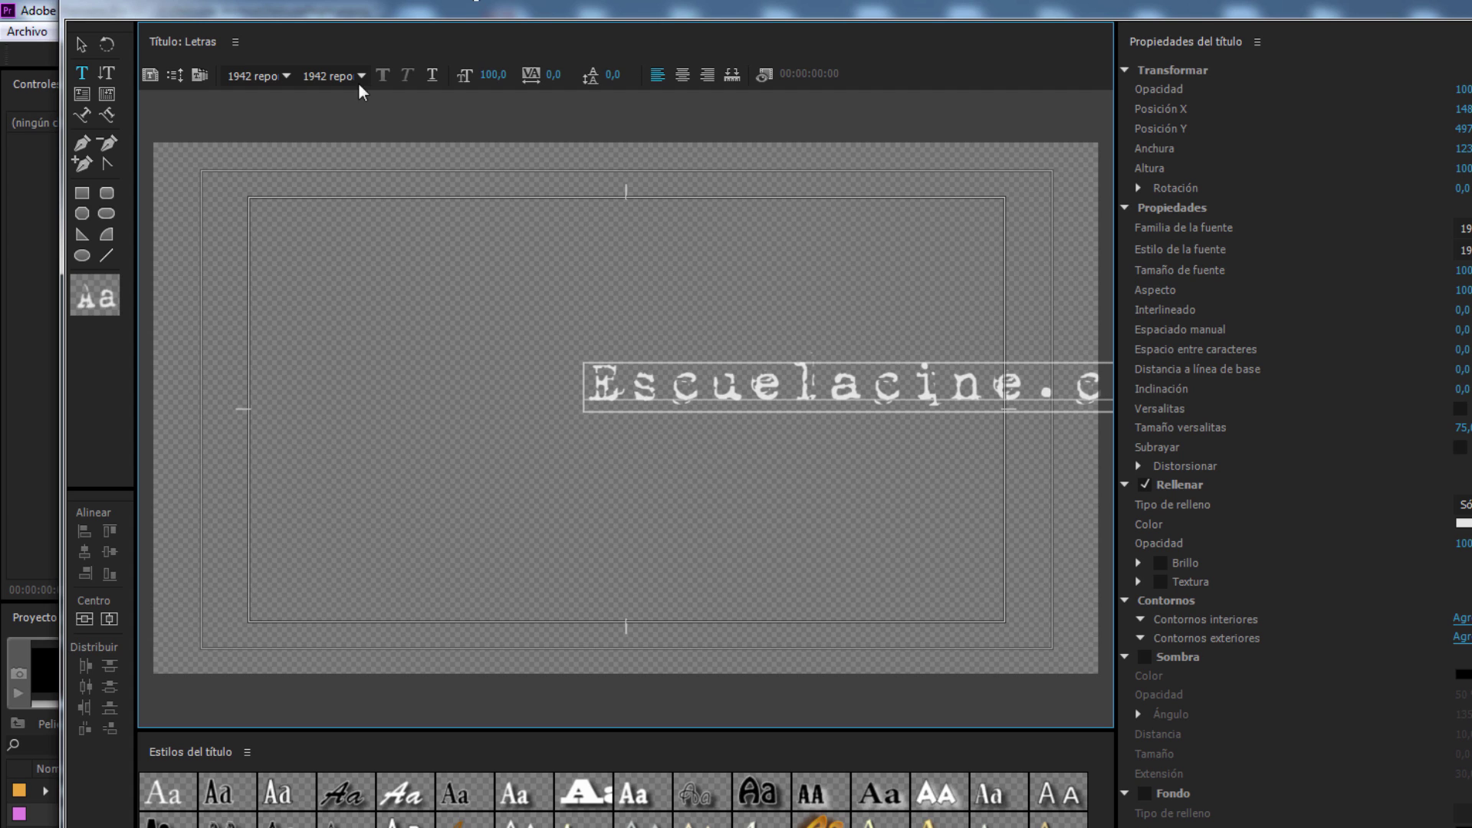
Step: Select the text, preview several fonts, and set it to False 3D
drag(592, 376, 1104, 387)
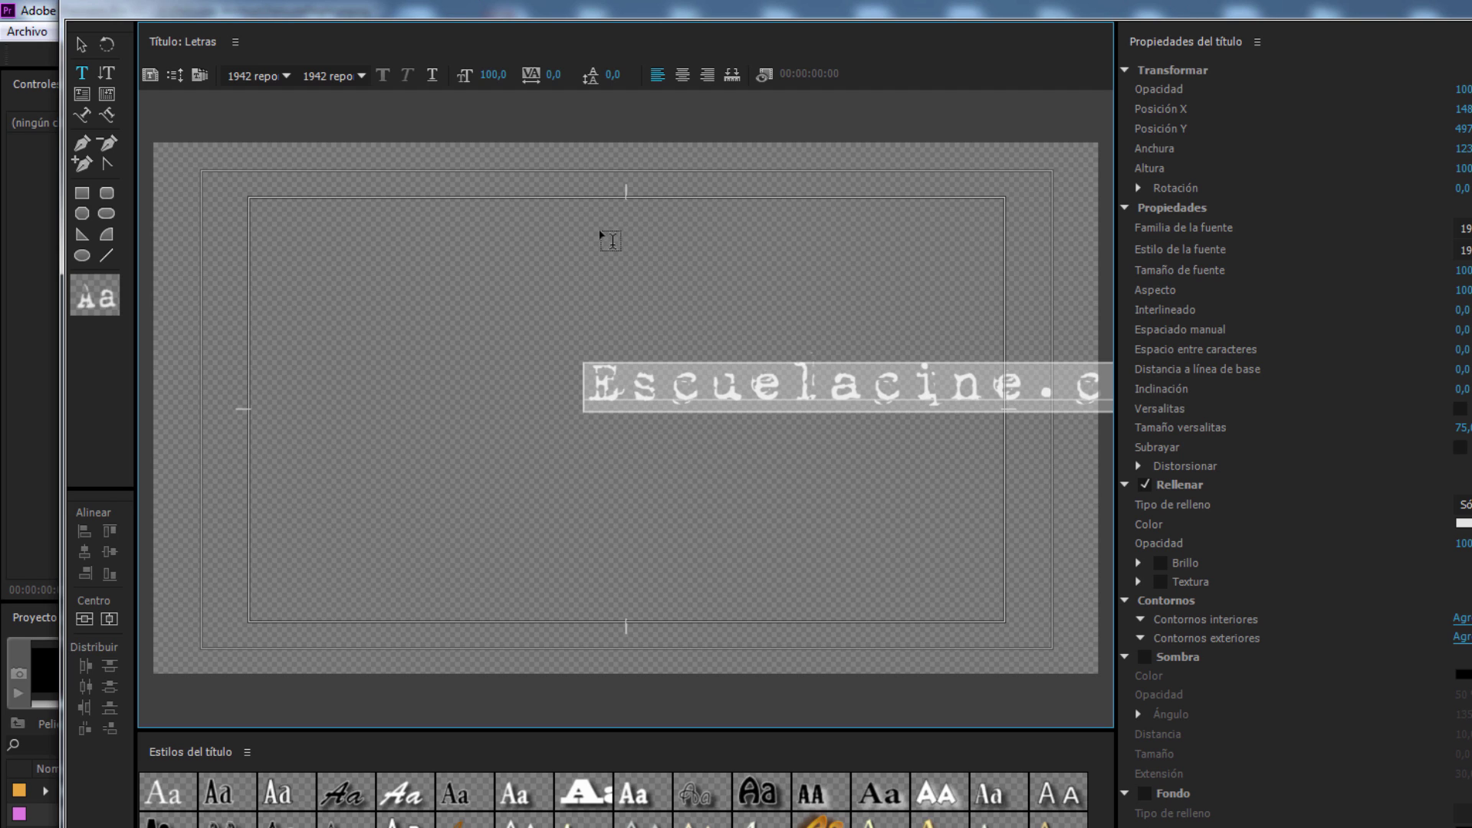
click(286, 77)
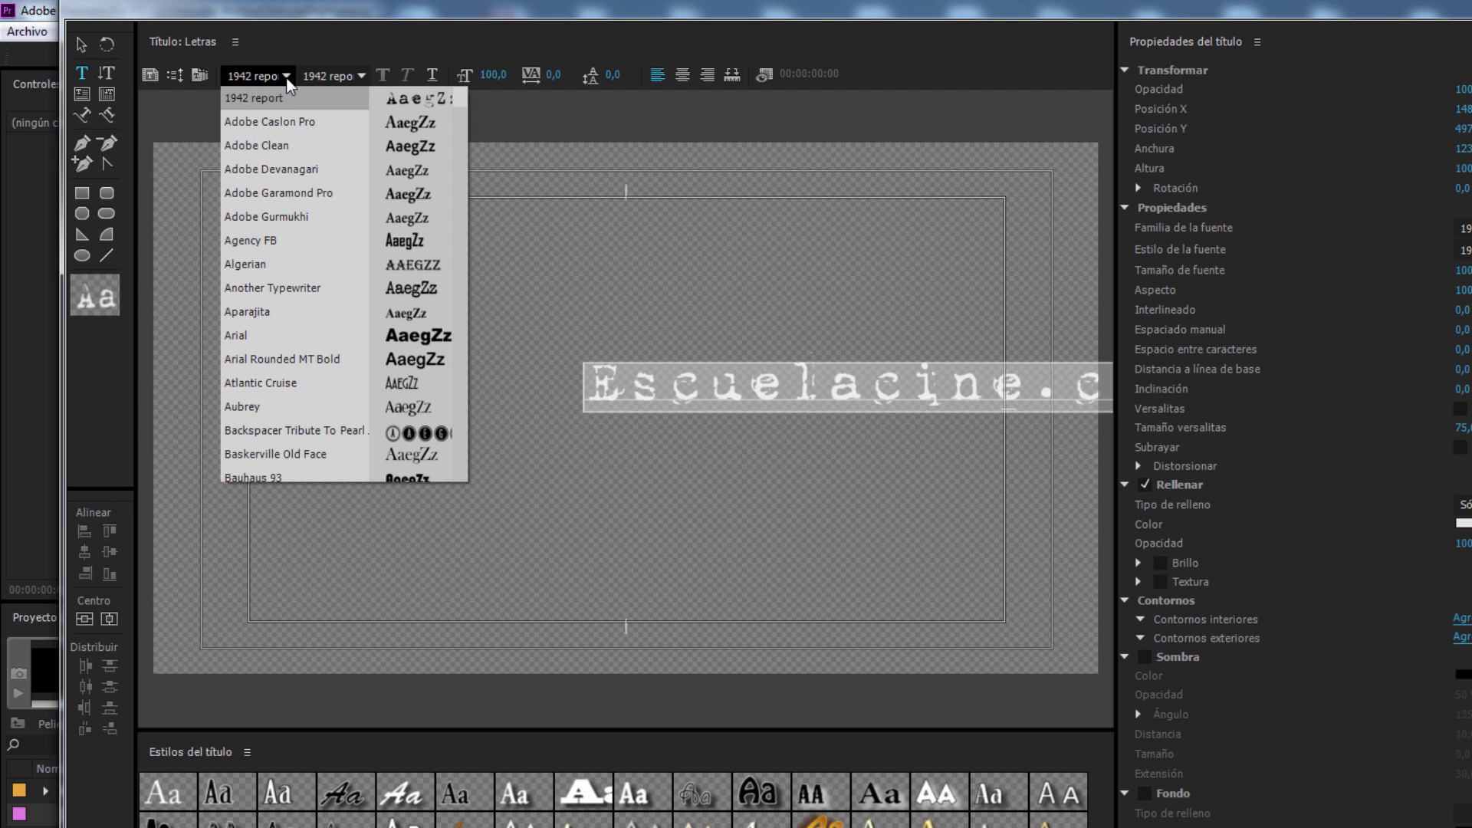
key(Down)
key(Down)
key(Down)
key(Down)
key(Down)
key(Down)
key(Down)
key(Down)
key(Down)
key(Down)
key(Down)
key(Down)
key(Down)
key(Down)
key(Down)
key(Down)
key(Down)
key(Down)
key(Down)
key(Down)
key(Down)
key(Down)
key(Down)
key(Down)
key(Down)
key(Down)
key(Down)
key(Down)
key(Down)
key(Down)
key(Down)
key(Down)
key(Down)
key(Down)
key(Down)
key(Down)
key(Down)
key(Down)
key(Down)
key(Down)
key(Down)
key(Down)
key(Down)
key(Down)
key(Down)
key(Down)
key(Down)
key(Down)
key(Down)
key(Down)
key(Down)
key(Down)
key(Down)
key(Down)
key(Down)
key(Down)
key(Down)
key(Down)
key(Down)
key(Down)
key(Down)
key(Down)
key(Down)
key(Down)
key(Down)
key(Down)
key(Down)
key(Down)
key(Down)
key(Down)
key(Down)
key(Down)
key(Up)
key(Up)
key(Up)
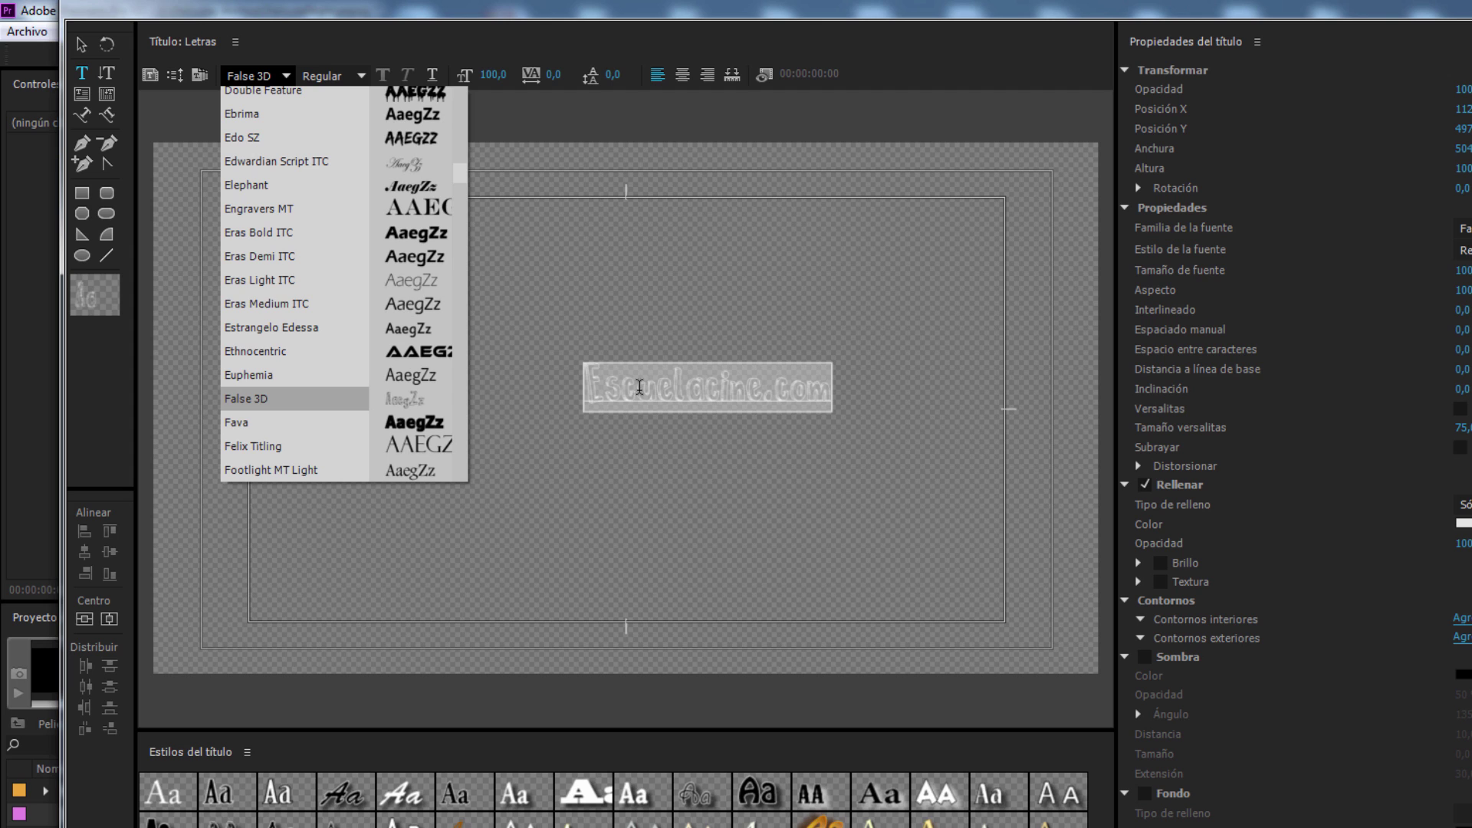
click(244, 403)
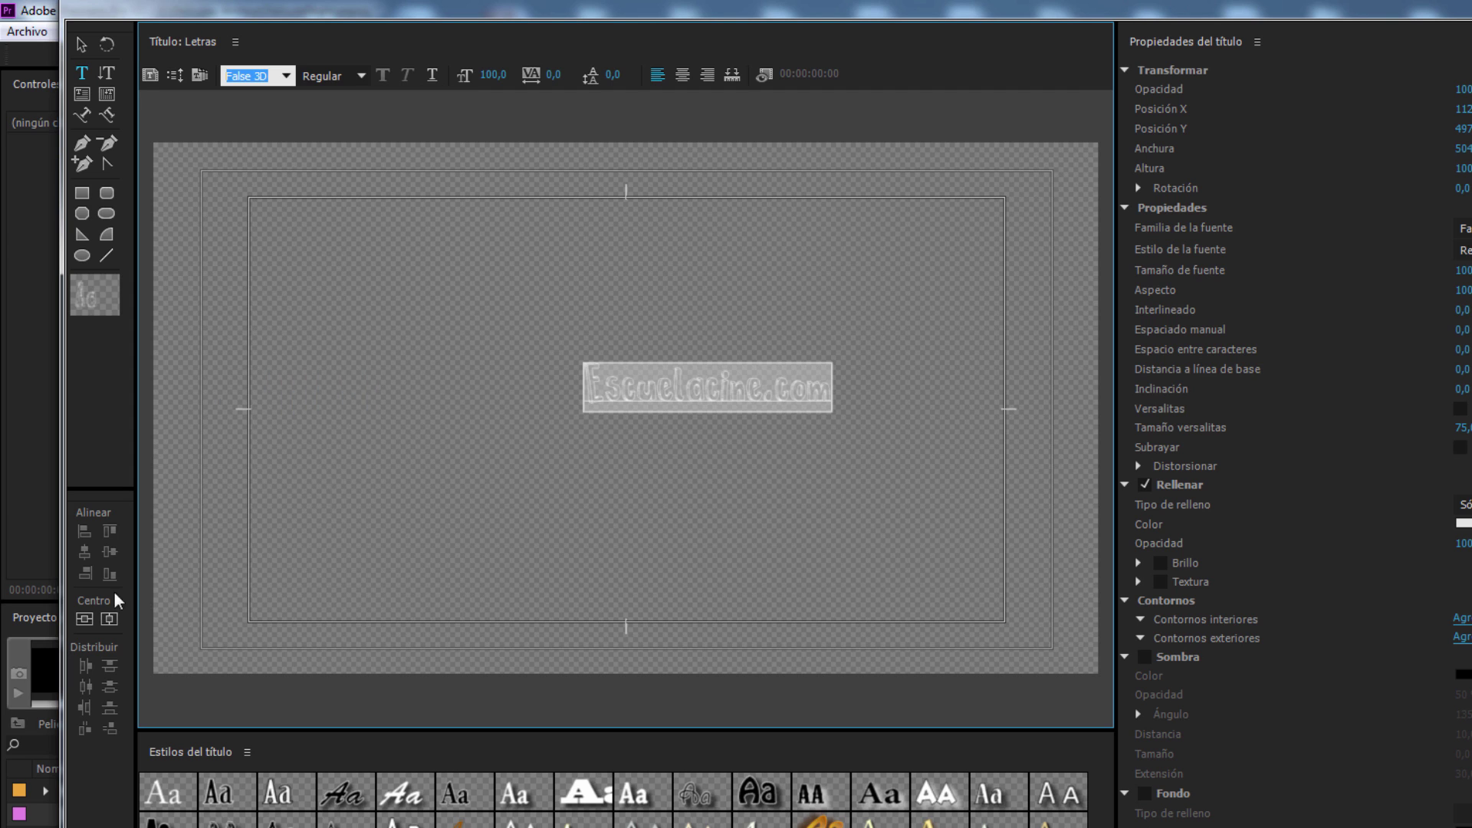
Step: Enlarge the title text to size 269 and centre it vertically and horizontally
mouse_move(493, 75)
mouse_down()
mouse_move(608, 2)
mouse_move(636, 1)
mouse_up()
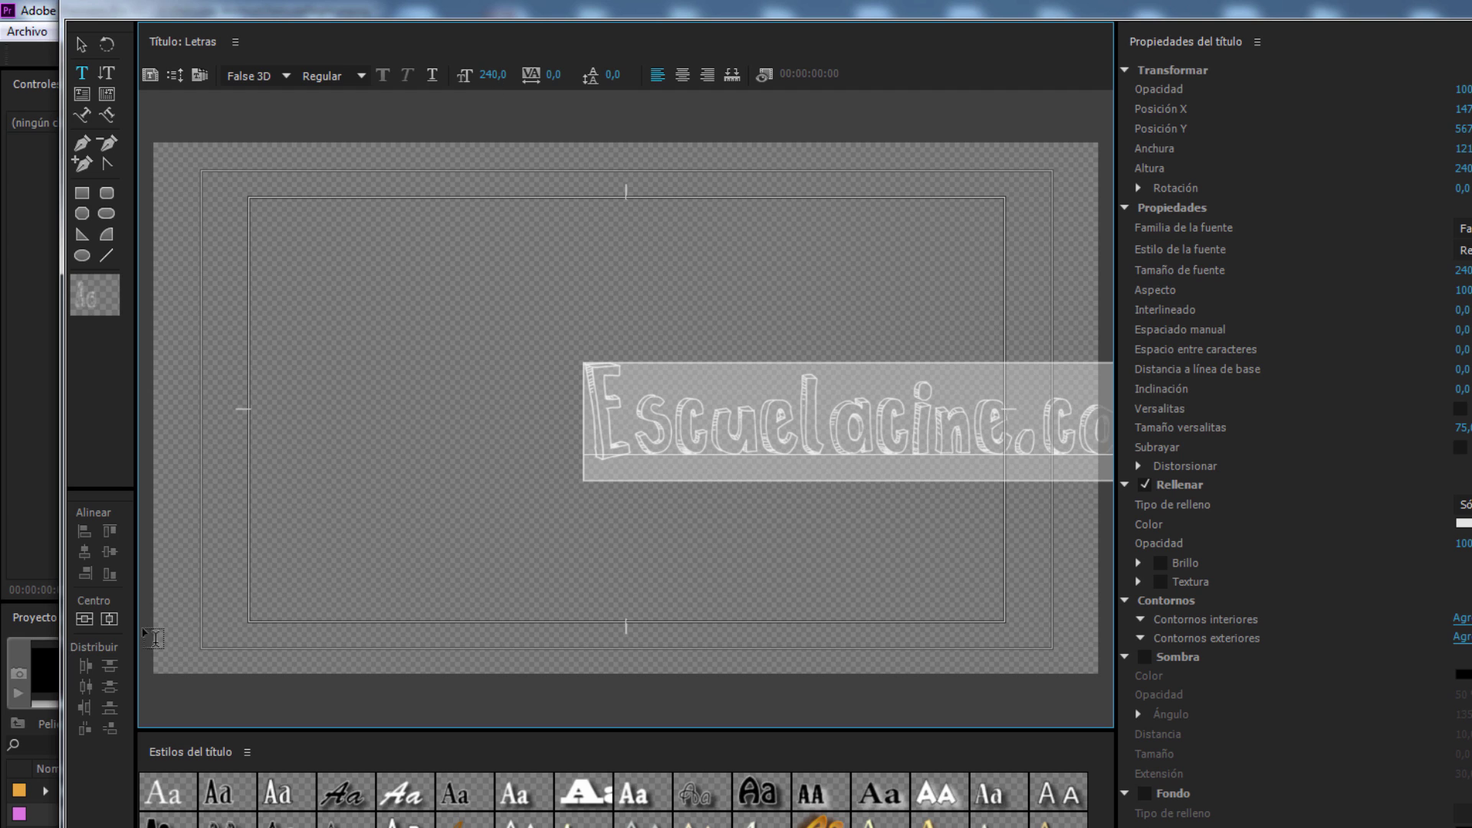
click(84, 618)
click(109, 619)
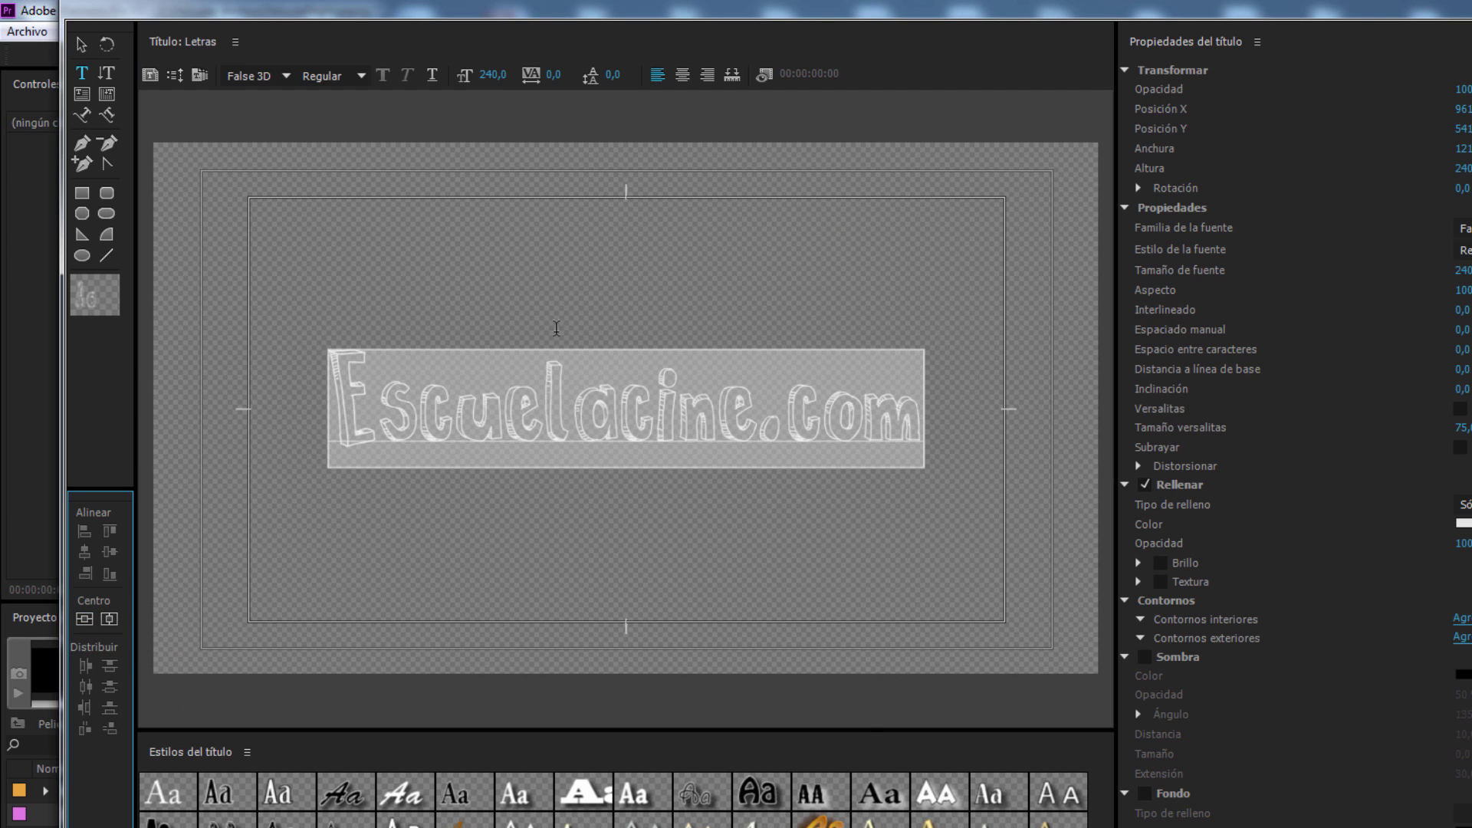
drag(490, 74, 512, 75)
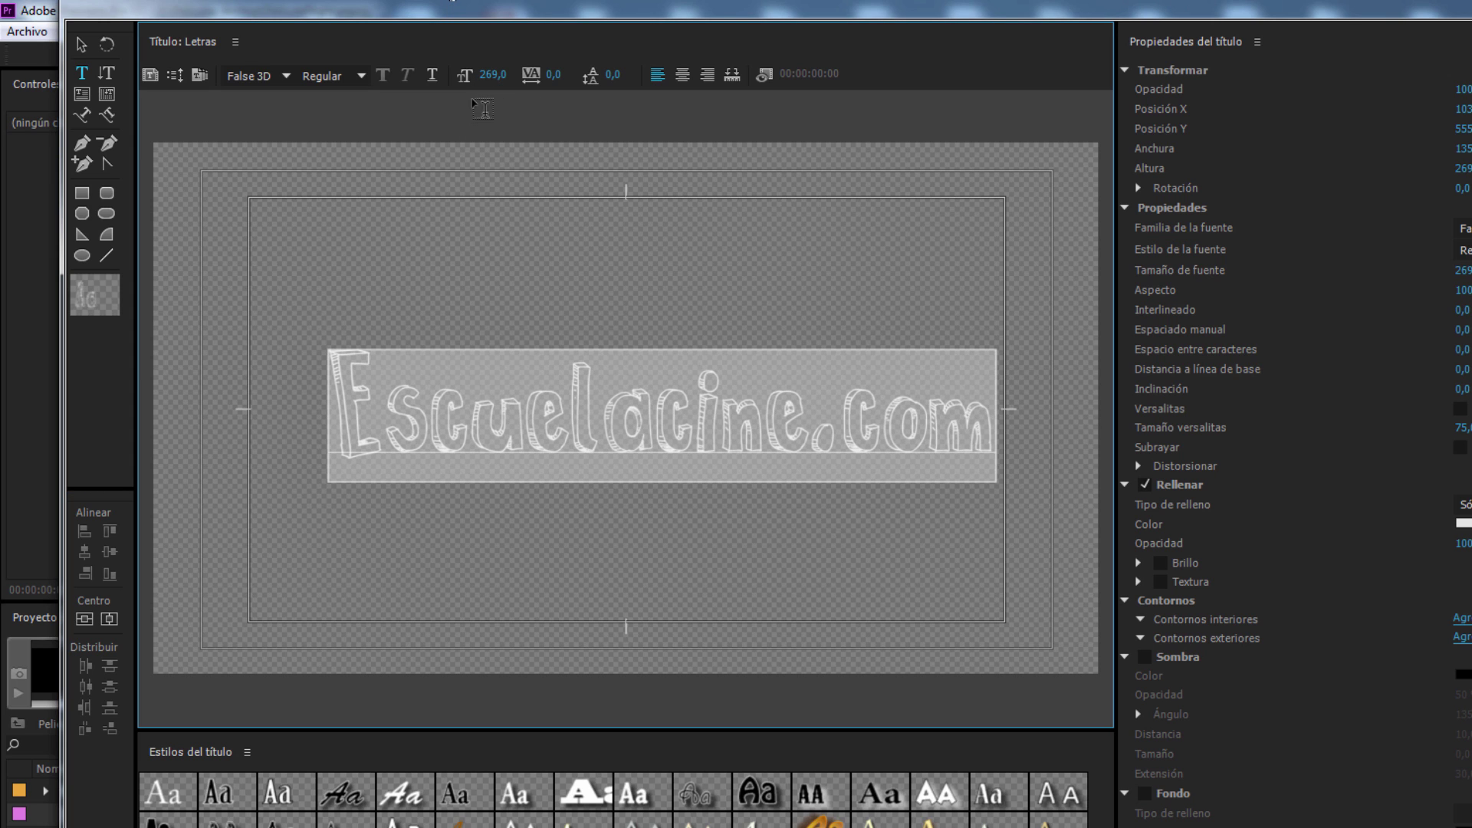
click(85, 620)
click(109, 619)
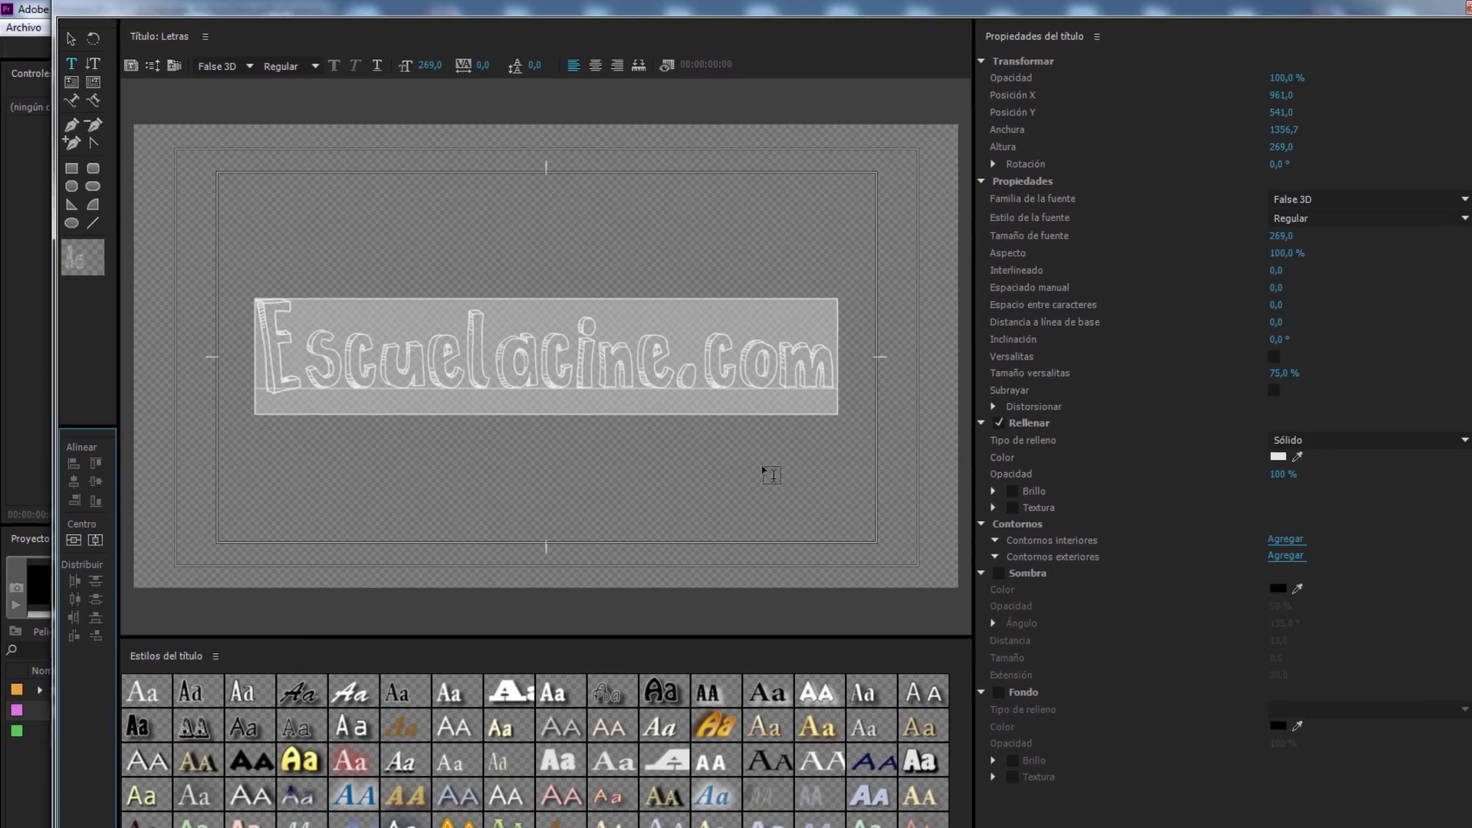
Step: Fill the text with bright green 08FF14, then deselect it
click(1135, 405)
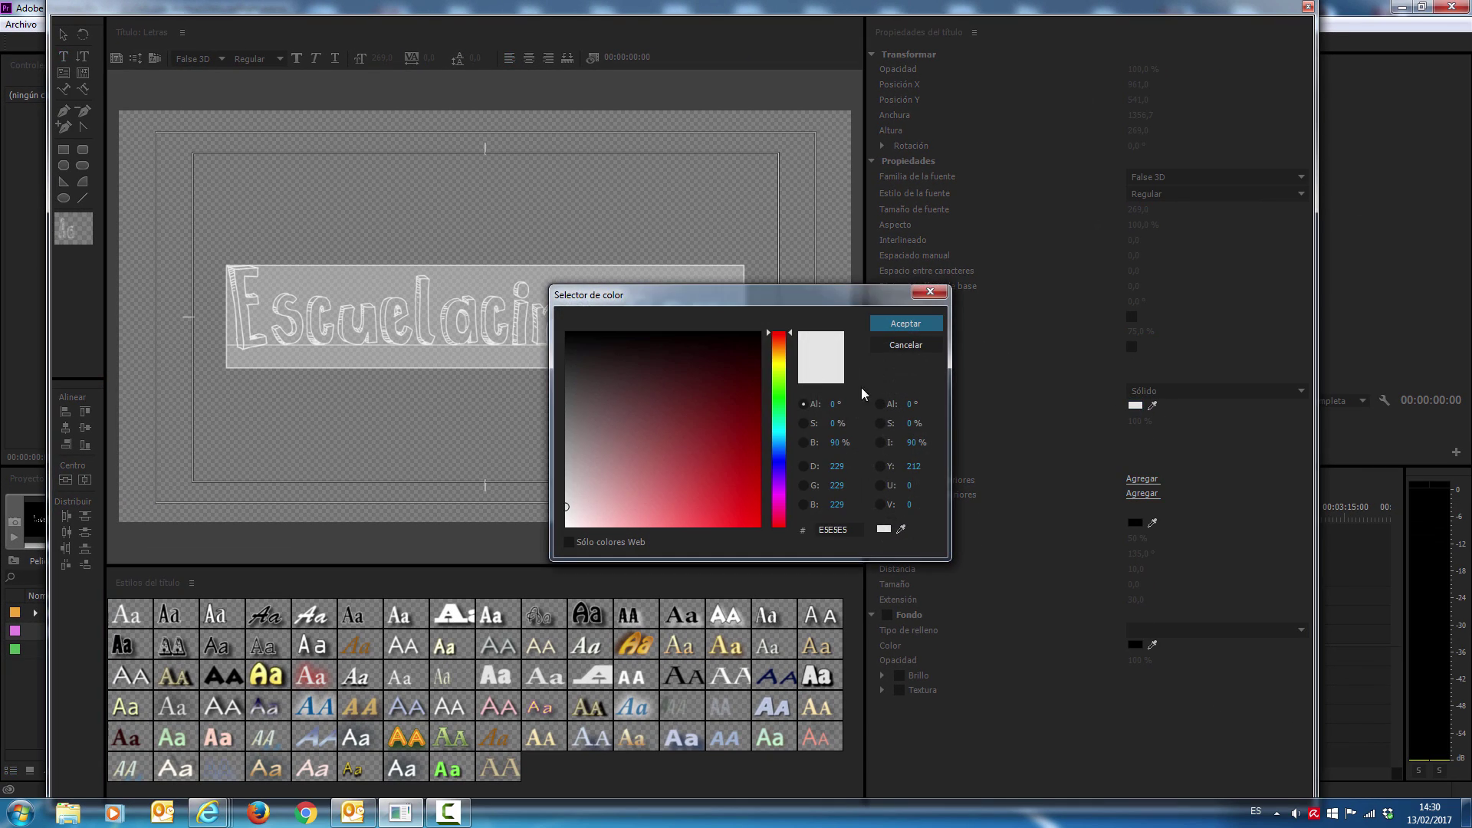
click(778, 399)
click(754, 529)
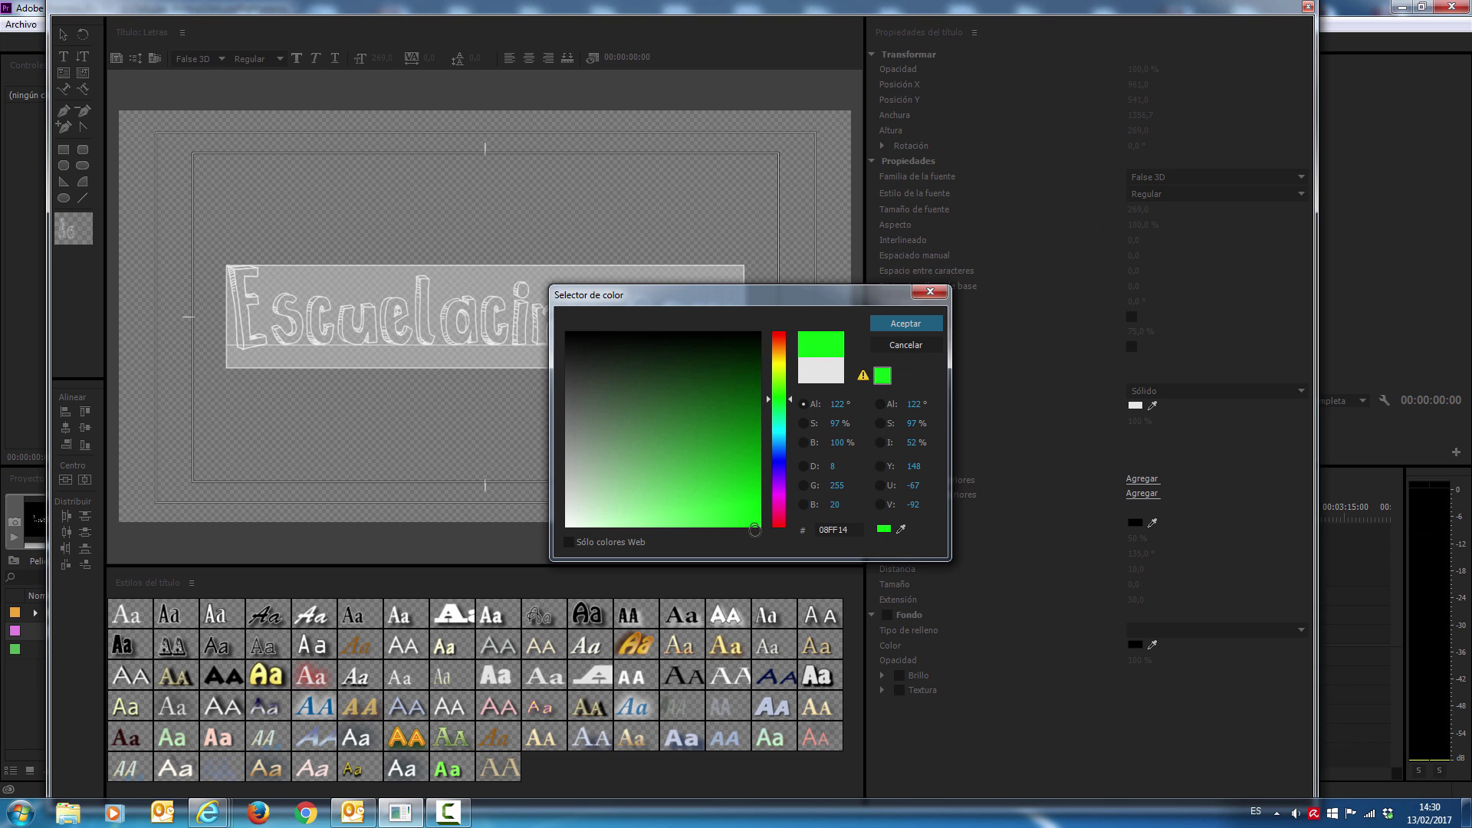
click(928, 324)
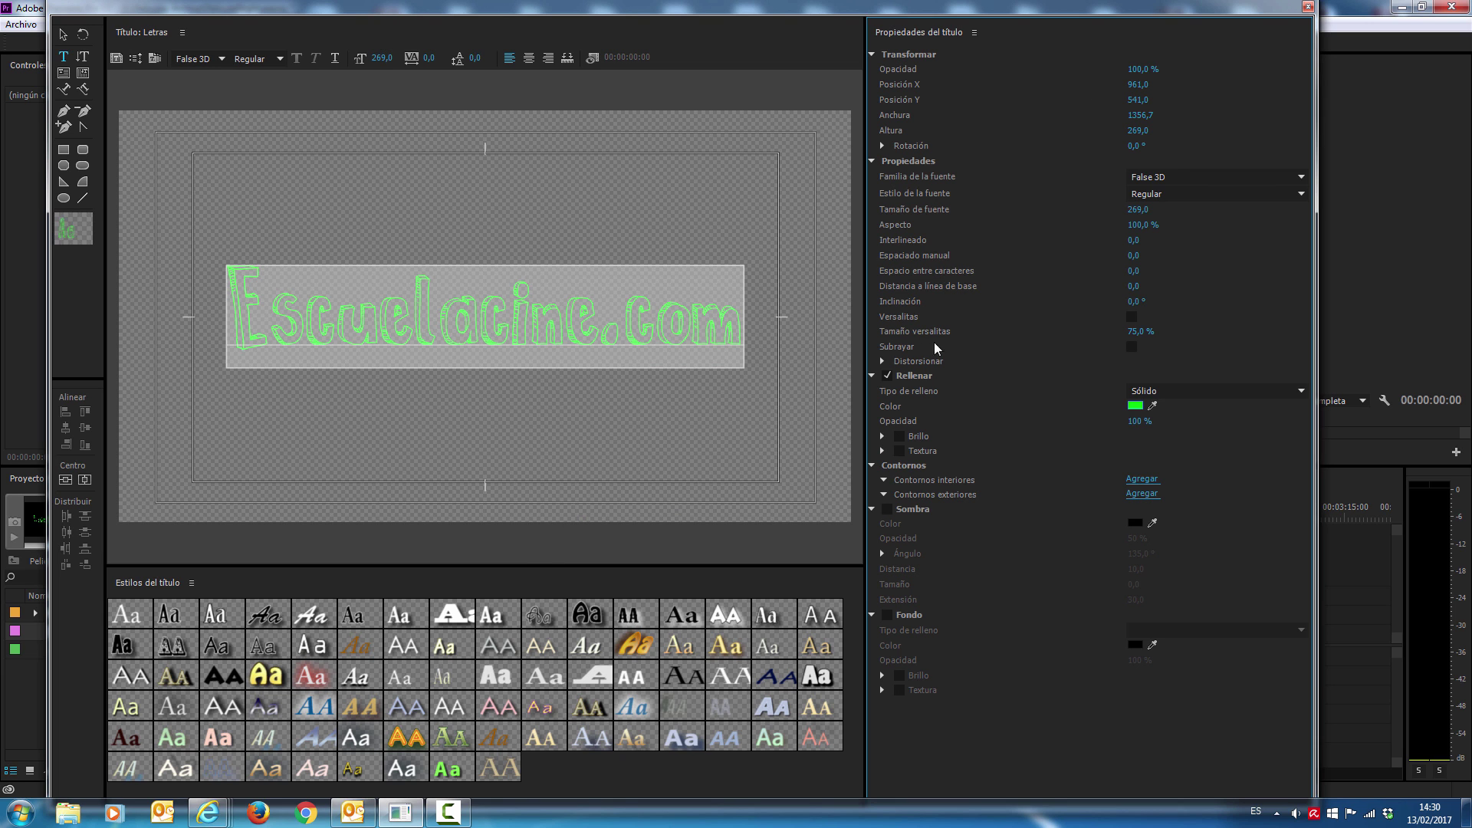
click(63, 35)
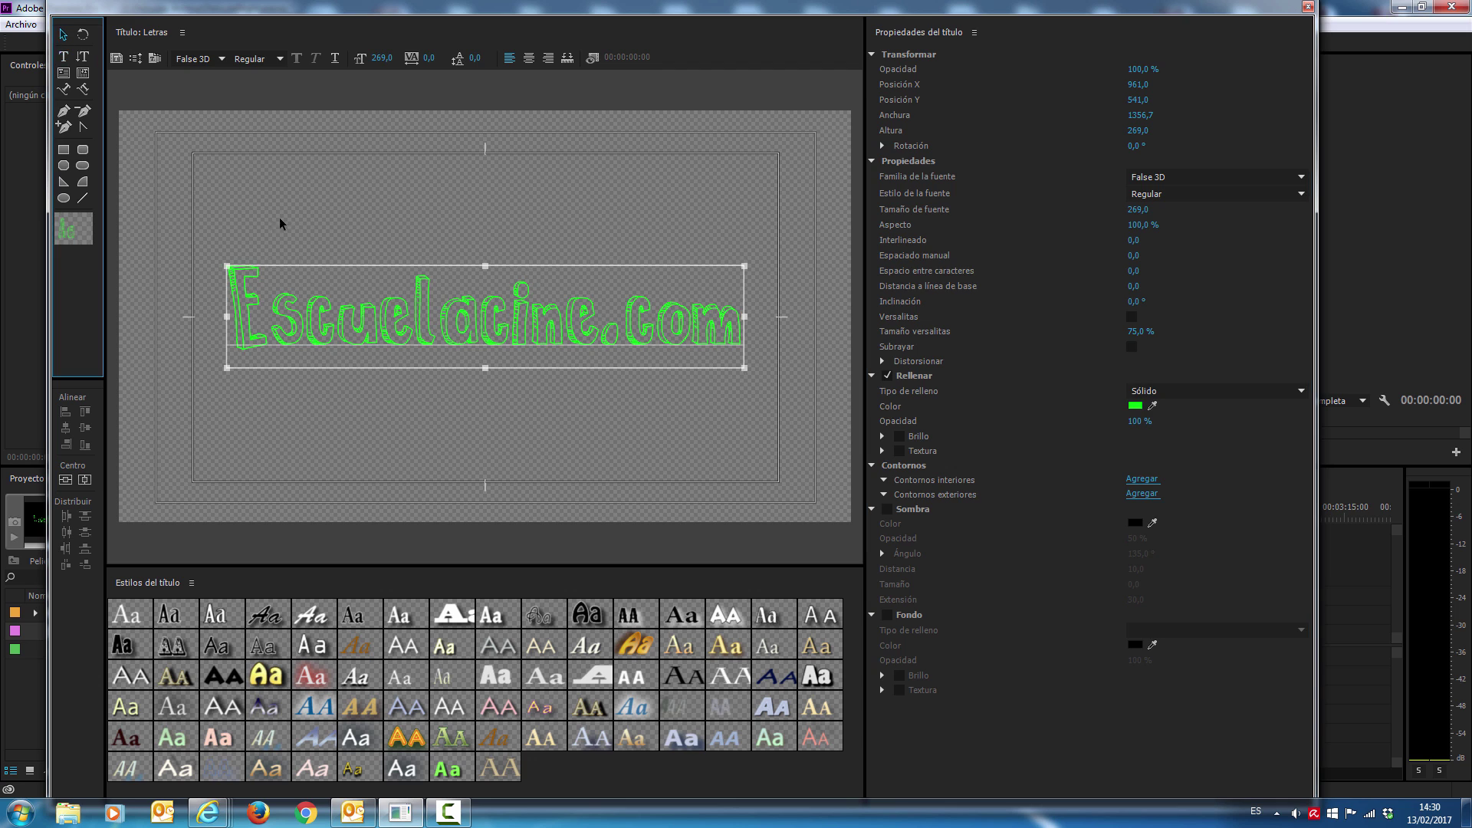
click(280, 223)
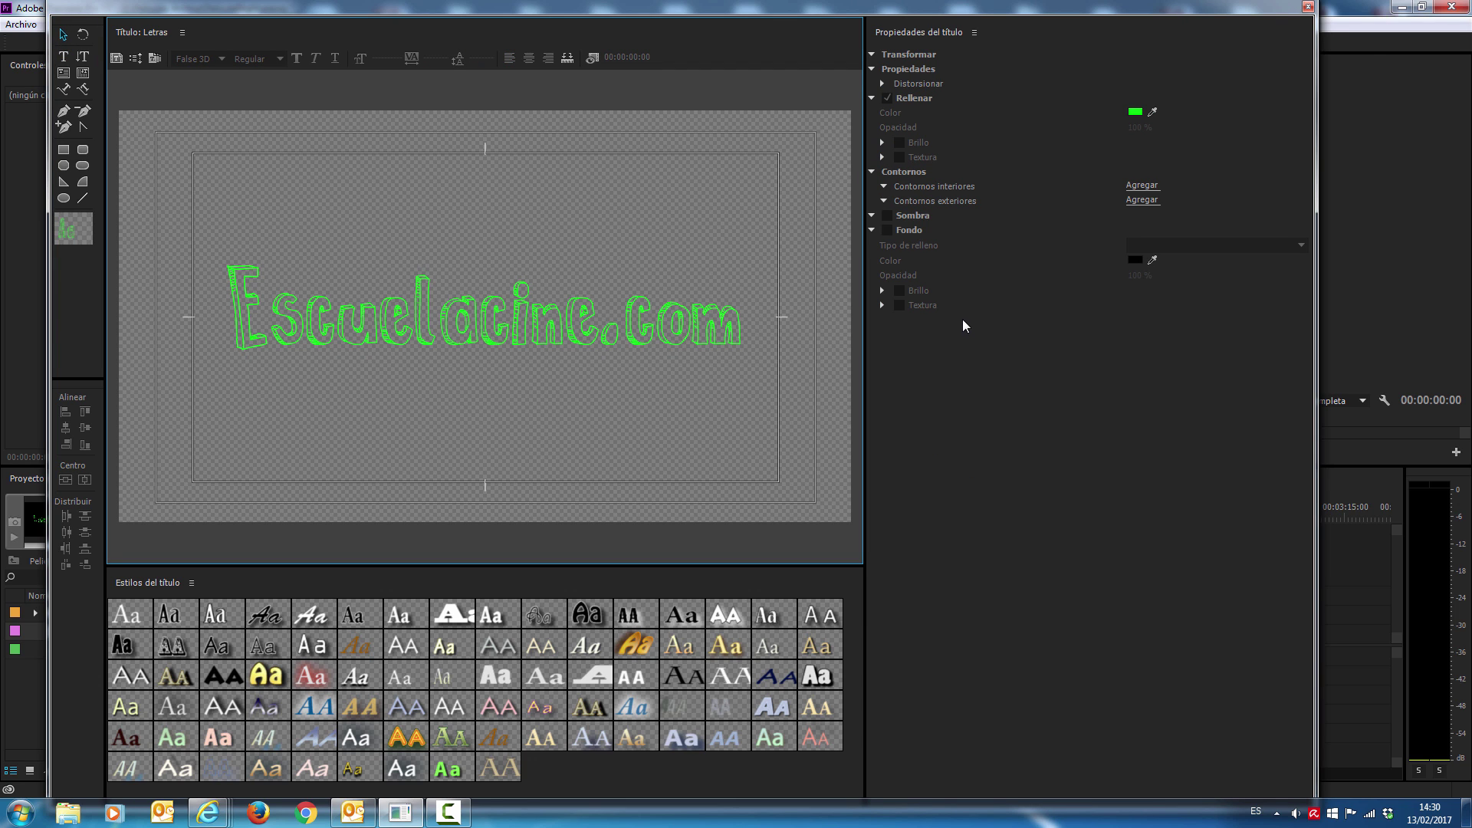
Step: Close the titler and place the Letras title at the start of track V1
click(1308, 6)
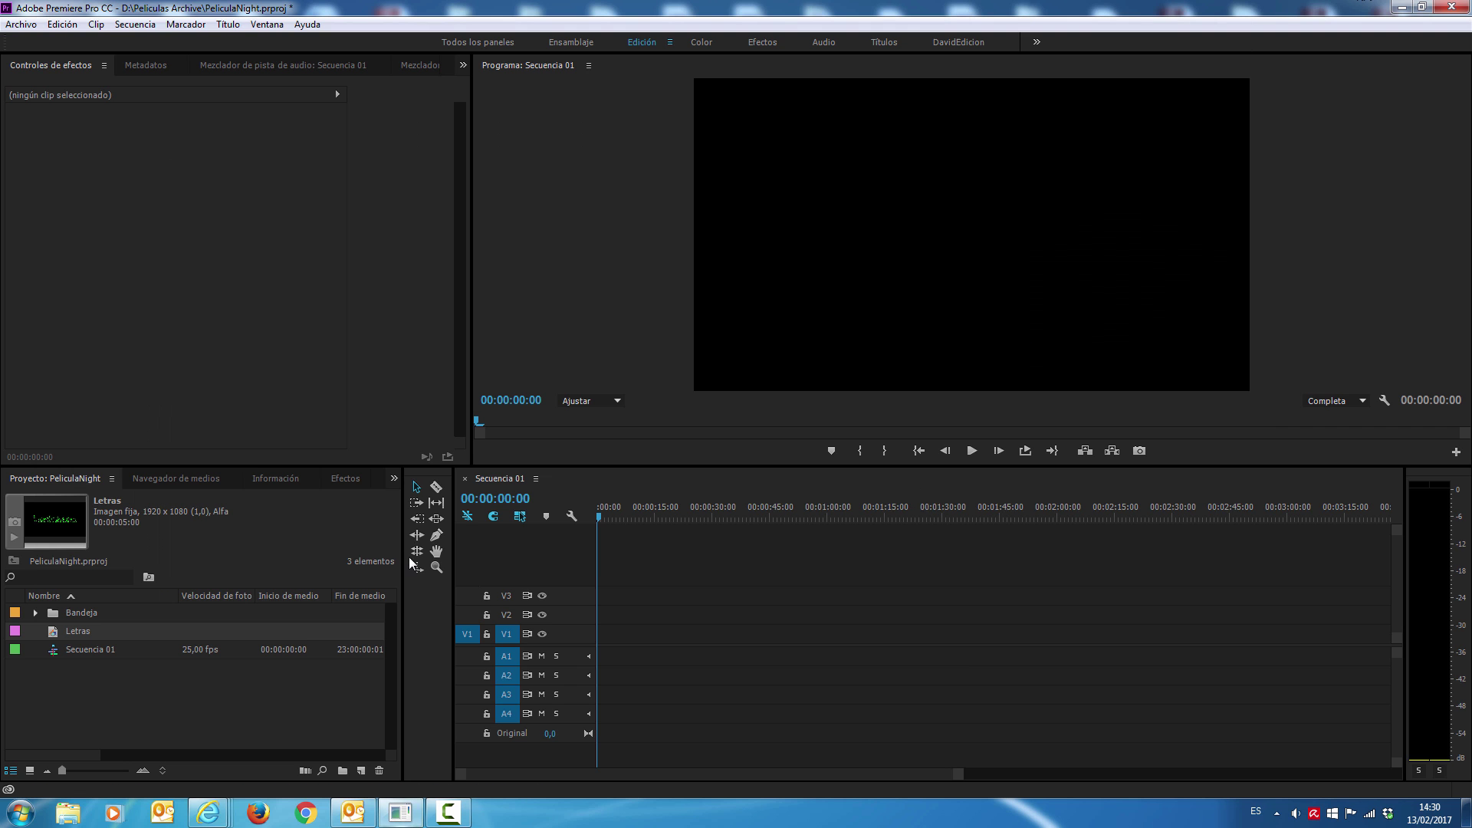
click(80, 666)
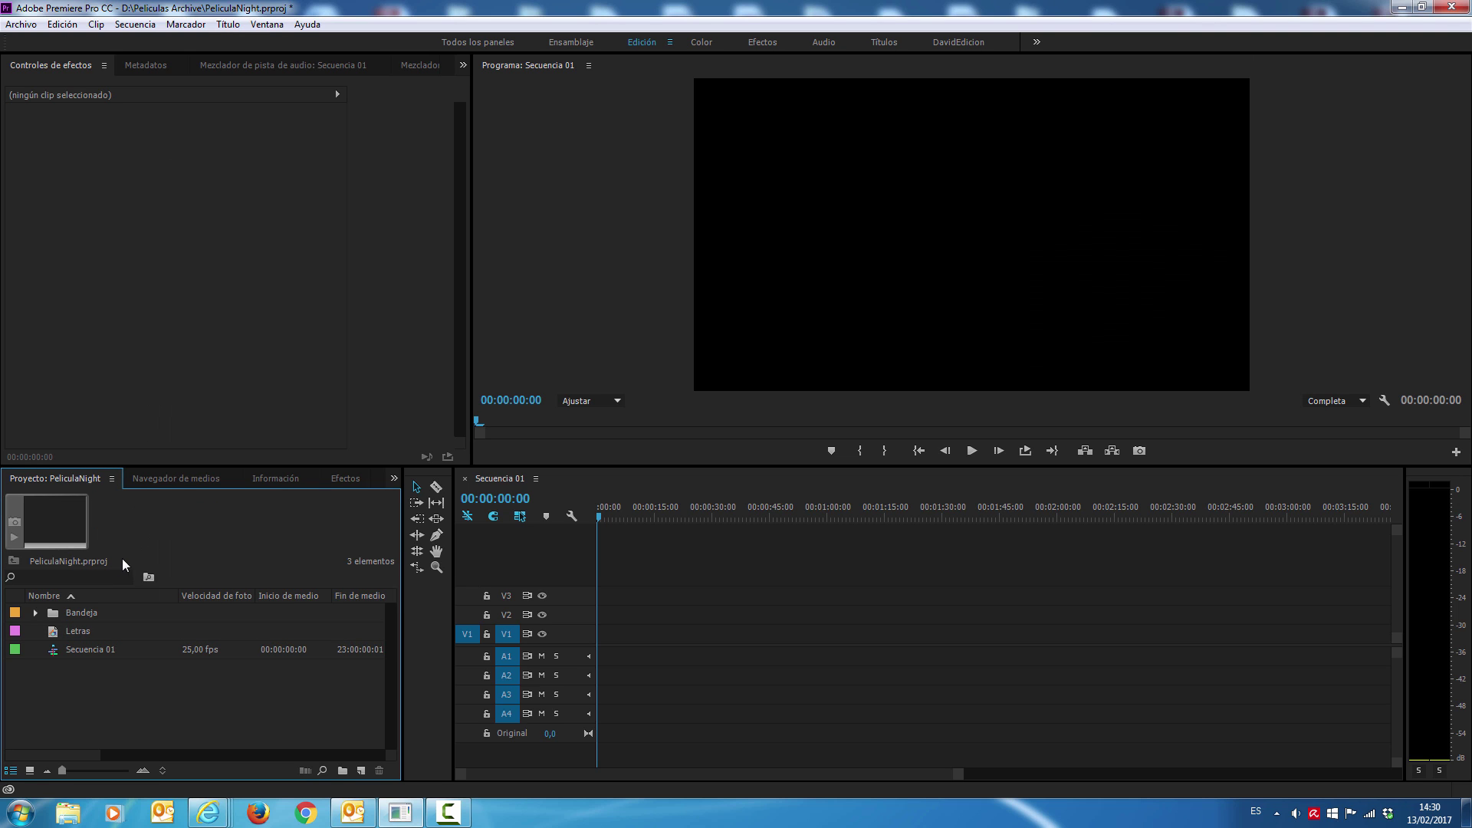
click(100, 633)
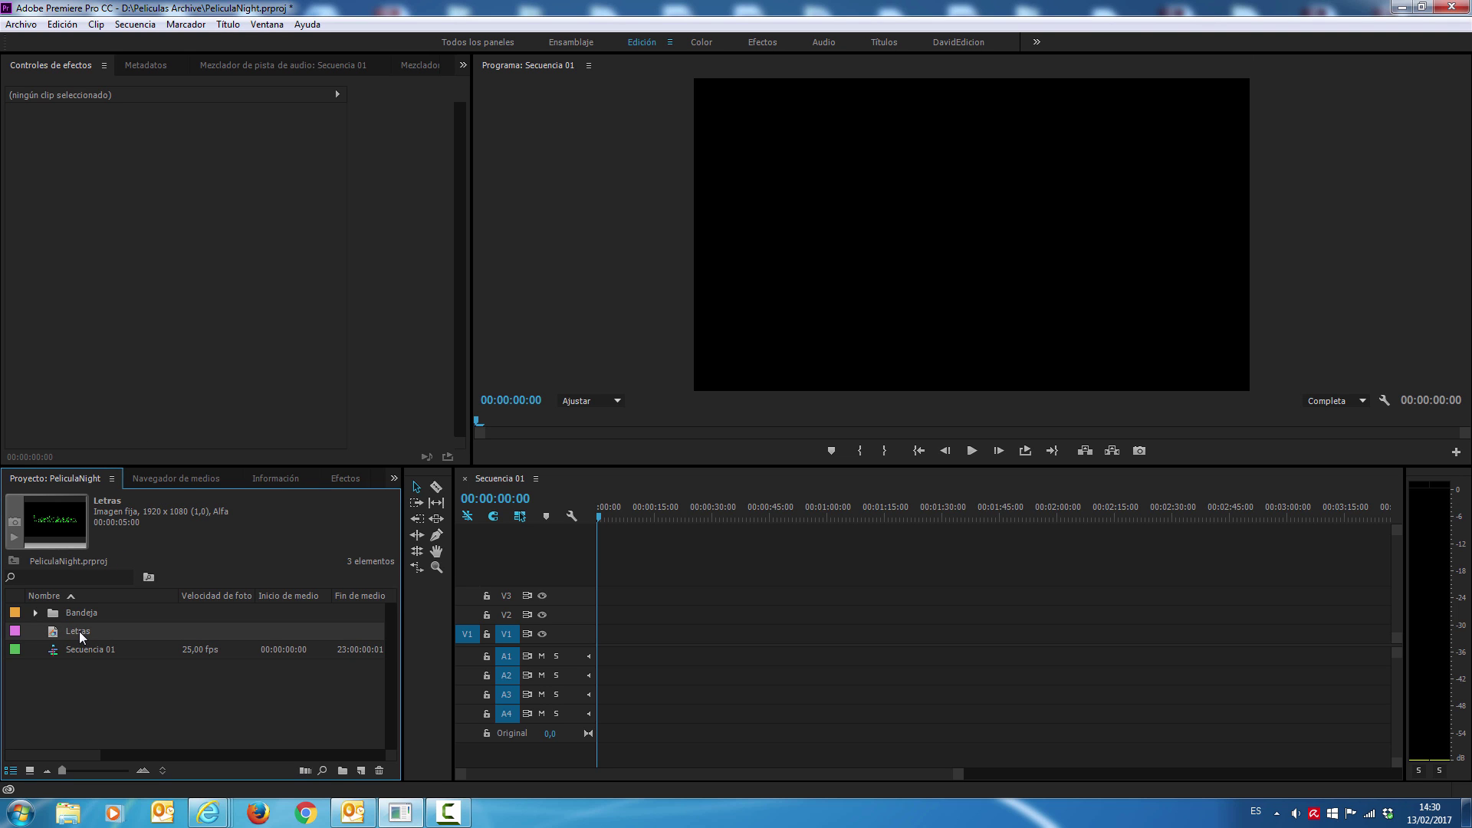
drag(80, 631, 598, 636)
drag(955, 775, 709, 777)
Step: Scrub through the clip and stop at frame 00:00:00:12 to preview the title
click(841, 512)
drag(842, 512, 641, 515)
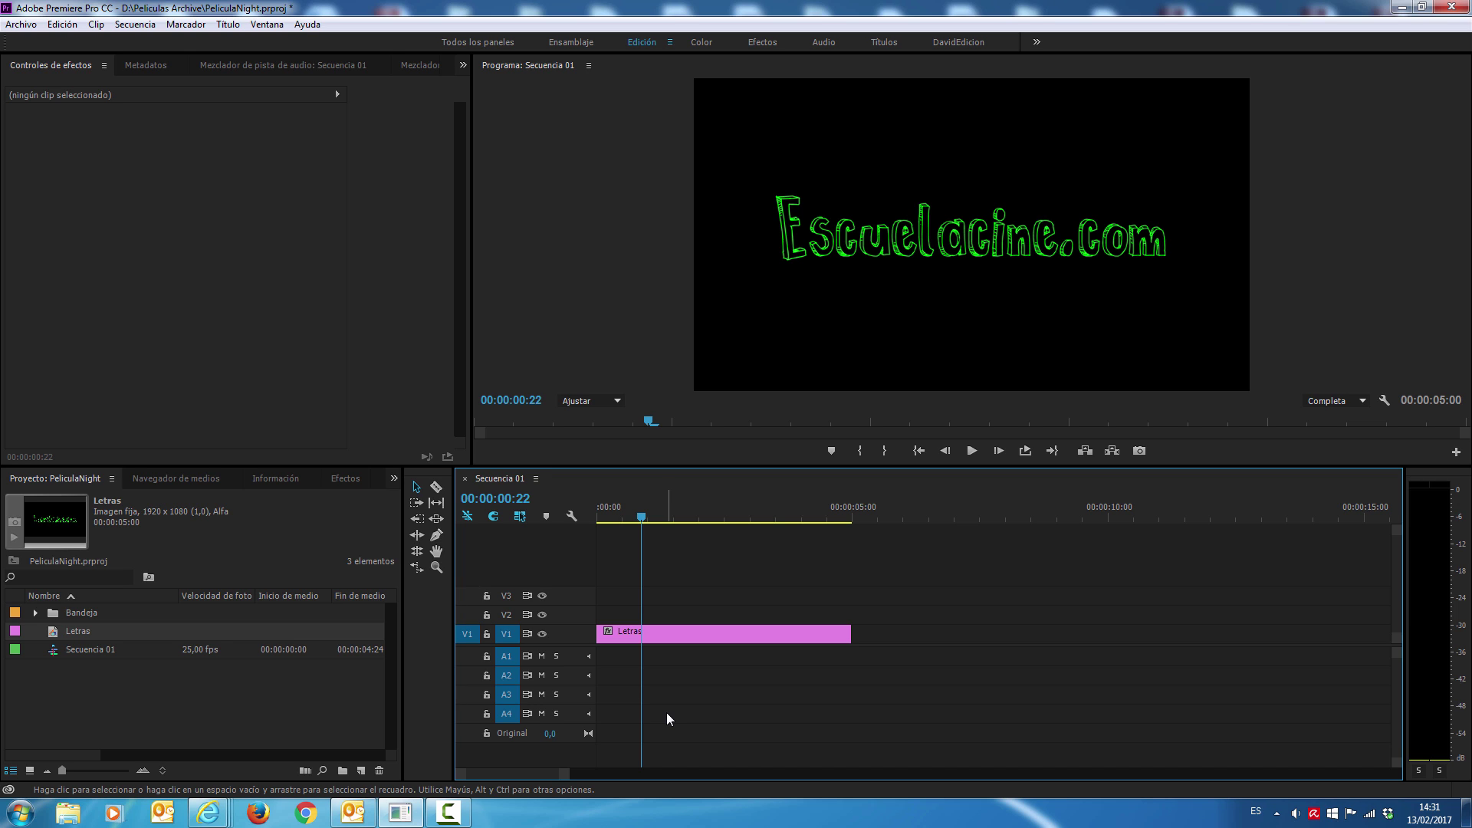
click(621, 512)
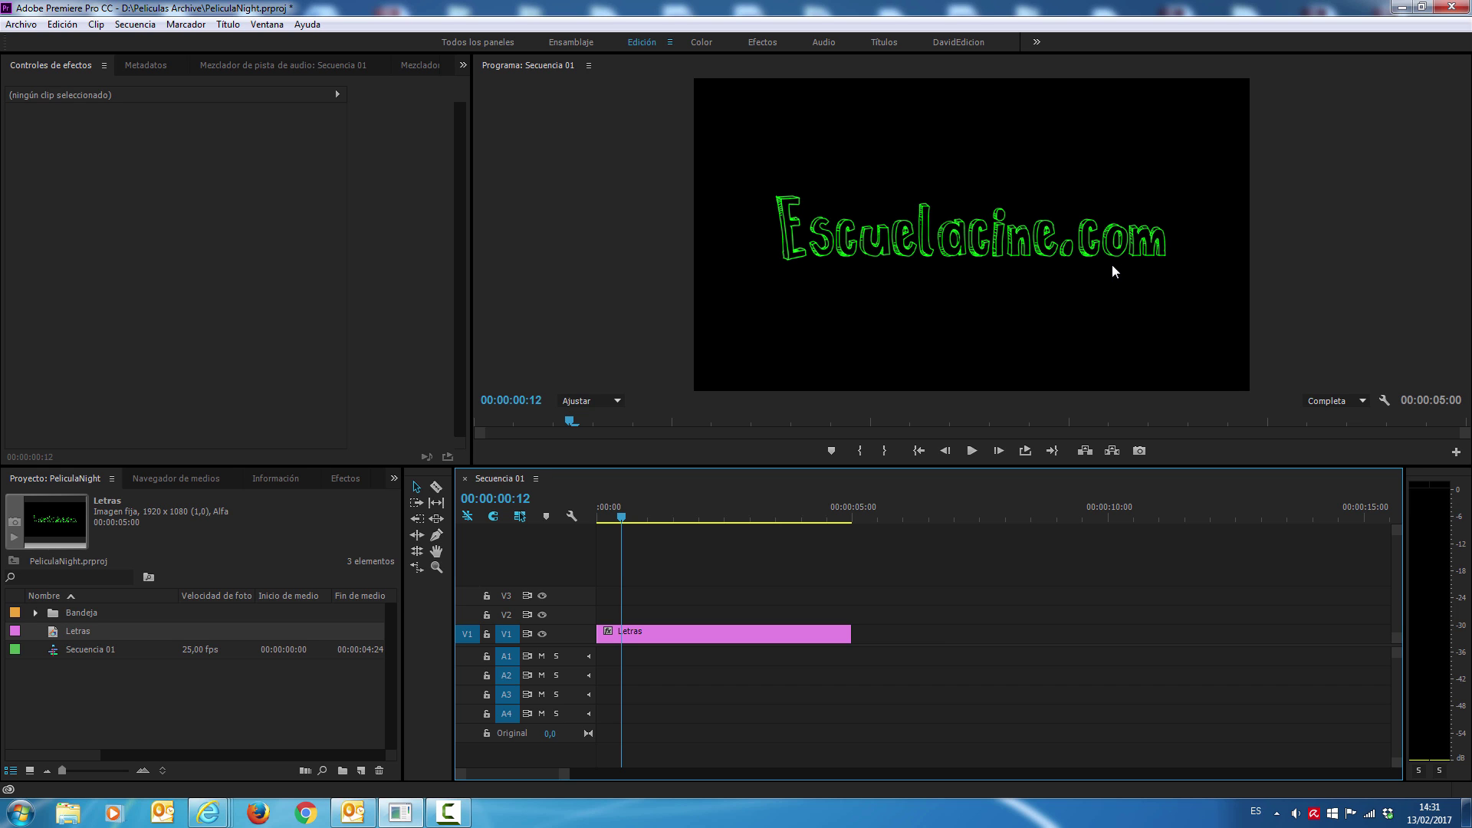
Step: Search the effects for 'despl' and drop Desplazamiento turbulento onto the Letras clip
click(338, 478)
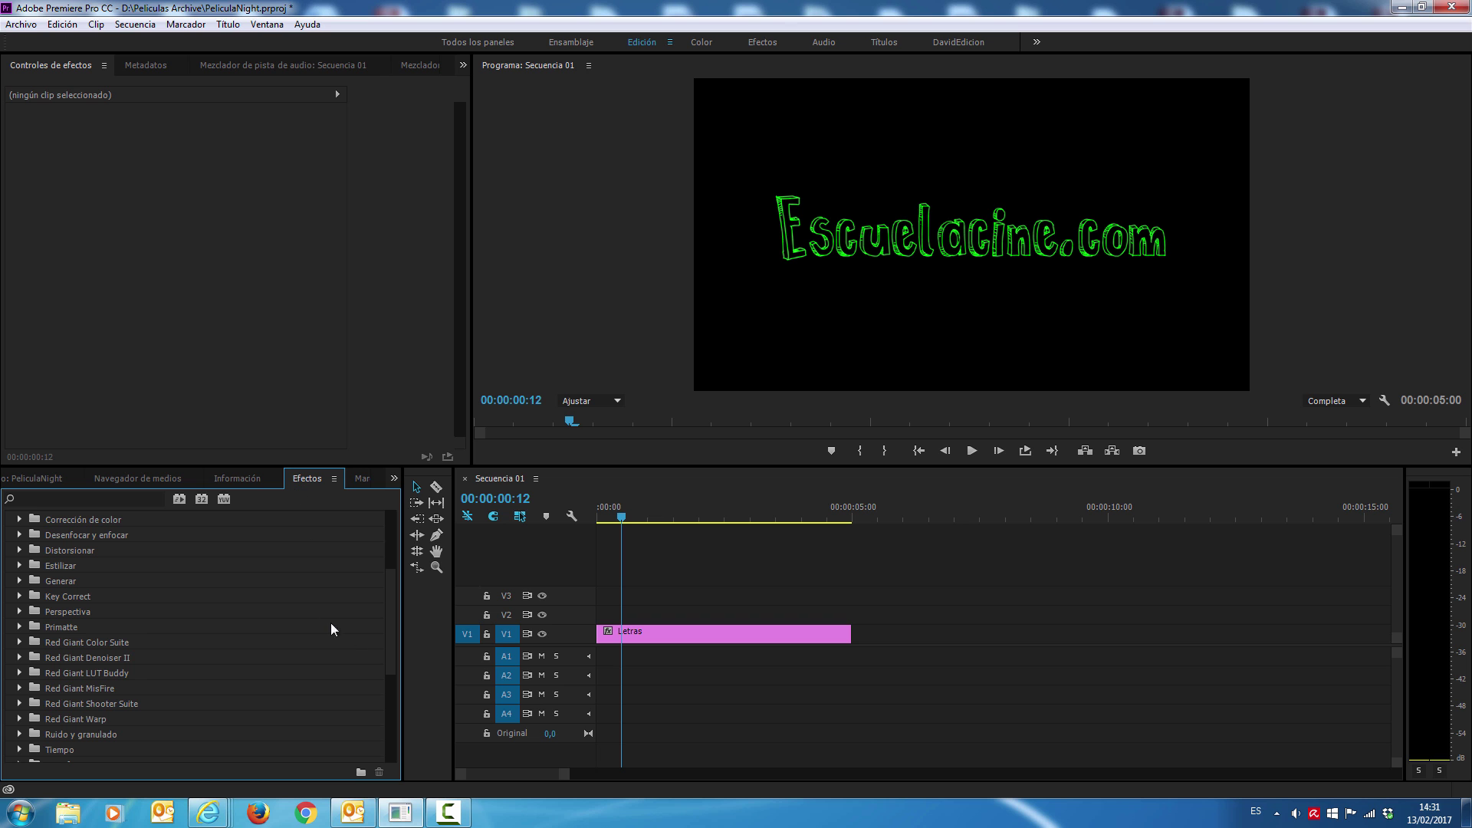
drag(385, 600, 384, 558)
click(50, 500)
text(des)
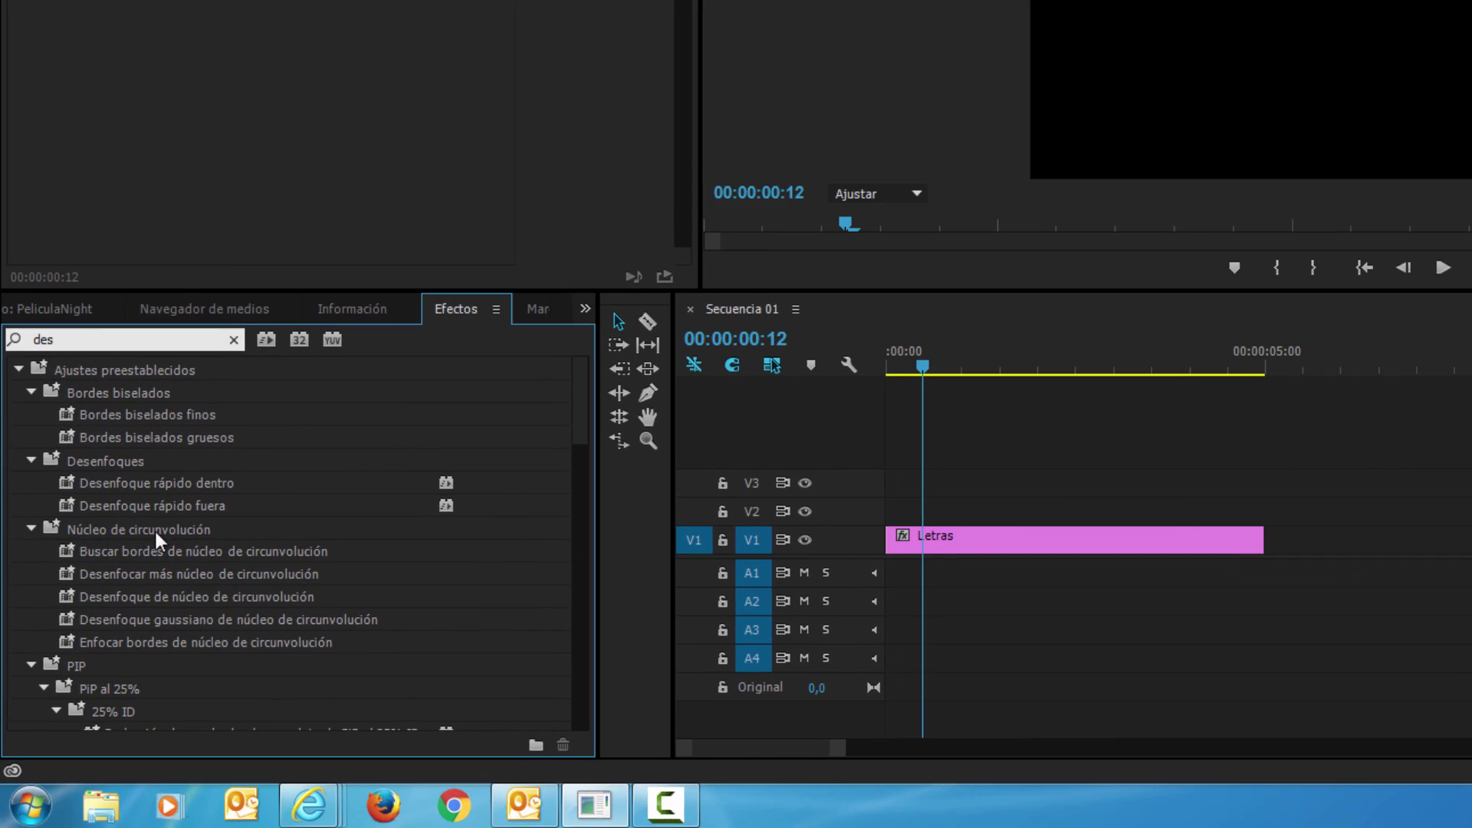
text(pl)
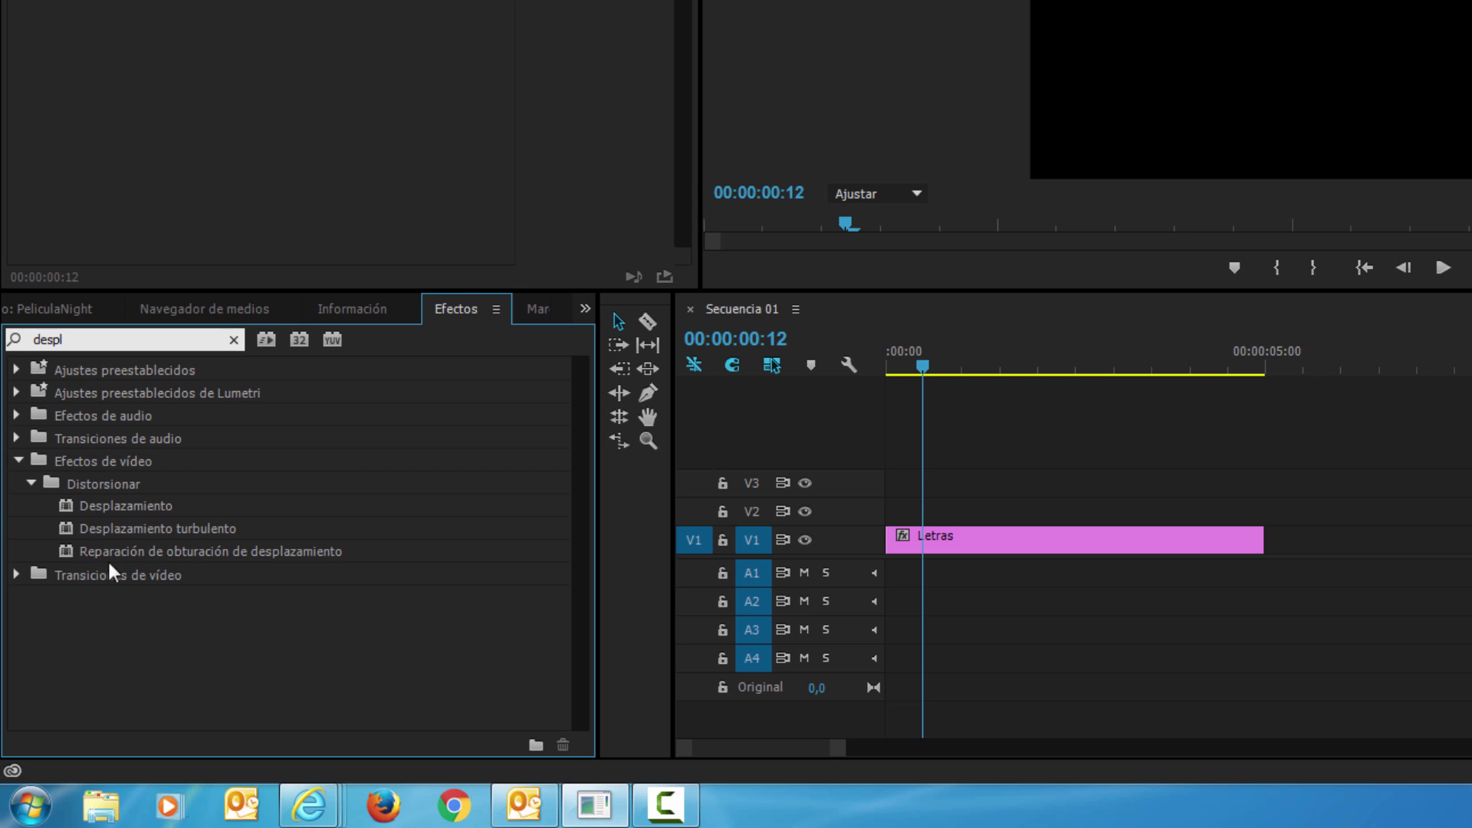
drag(108, 529, 918, 522)
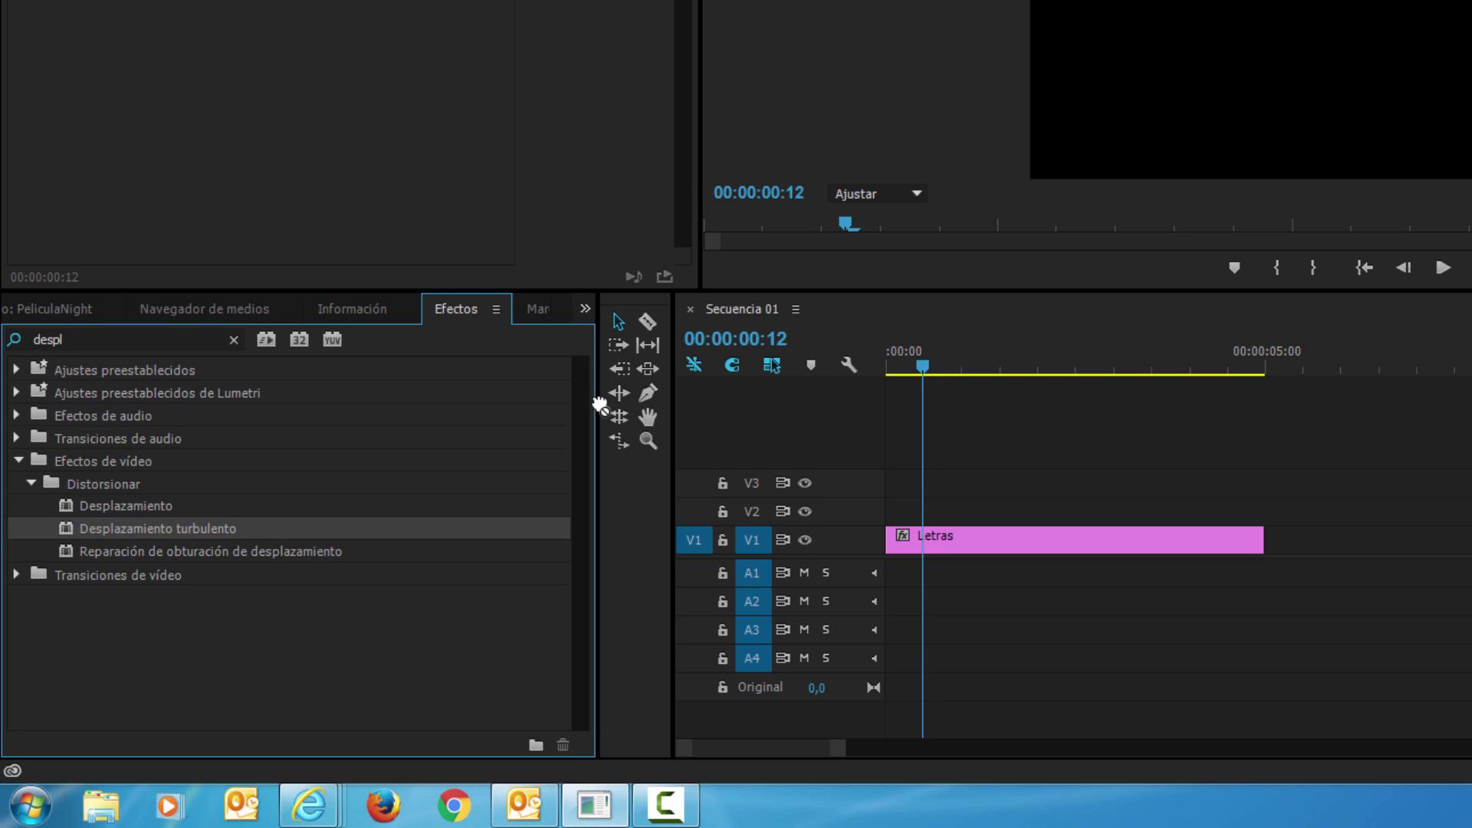
drag(768, 571, 769, 583)
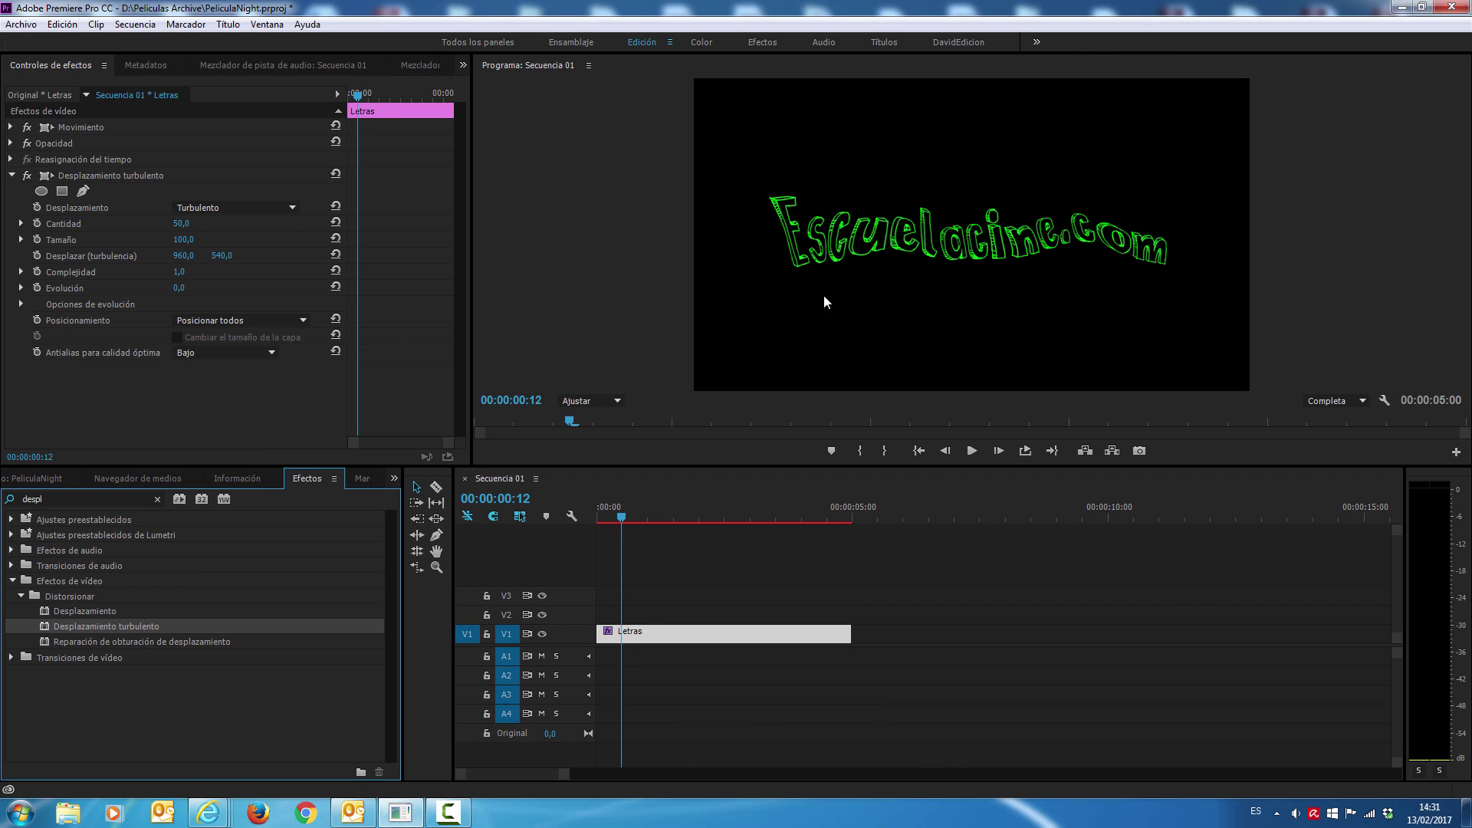
Step: Clear the effects search, return the playhead to 00:00:00:00, and bring up Effect Controls
click(66, 498)
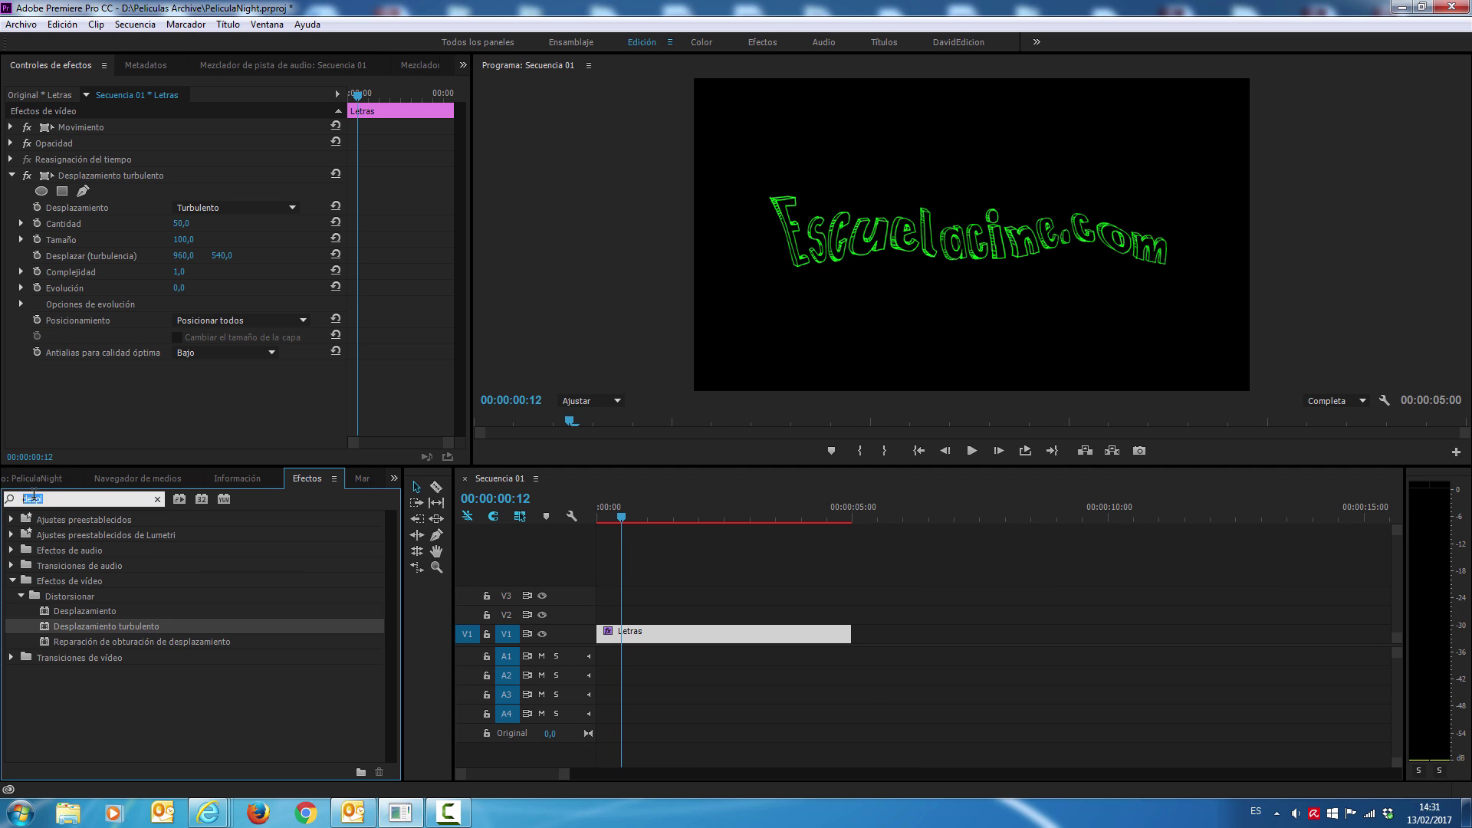
key(BackSpace)
key(BackSpace)
key(BackSpace)
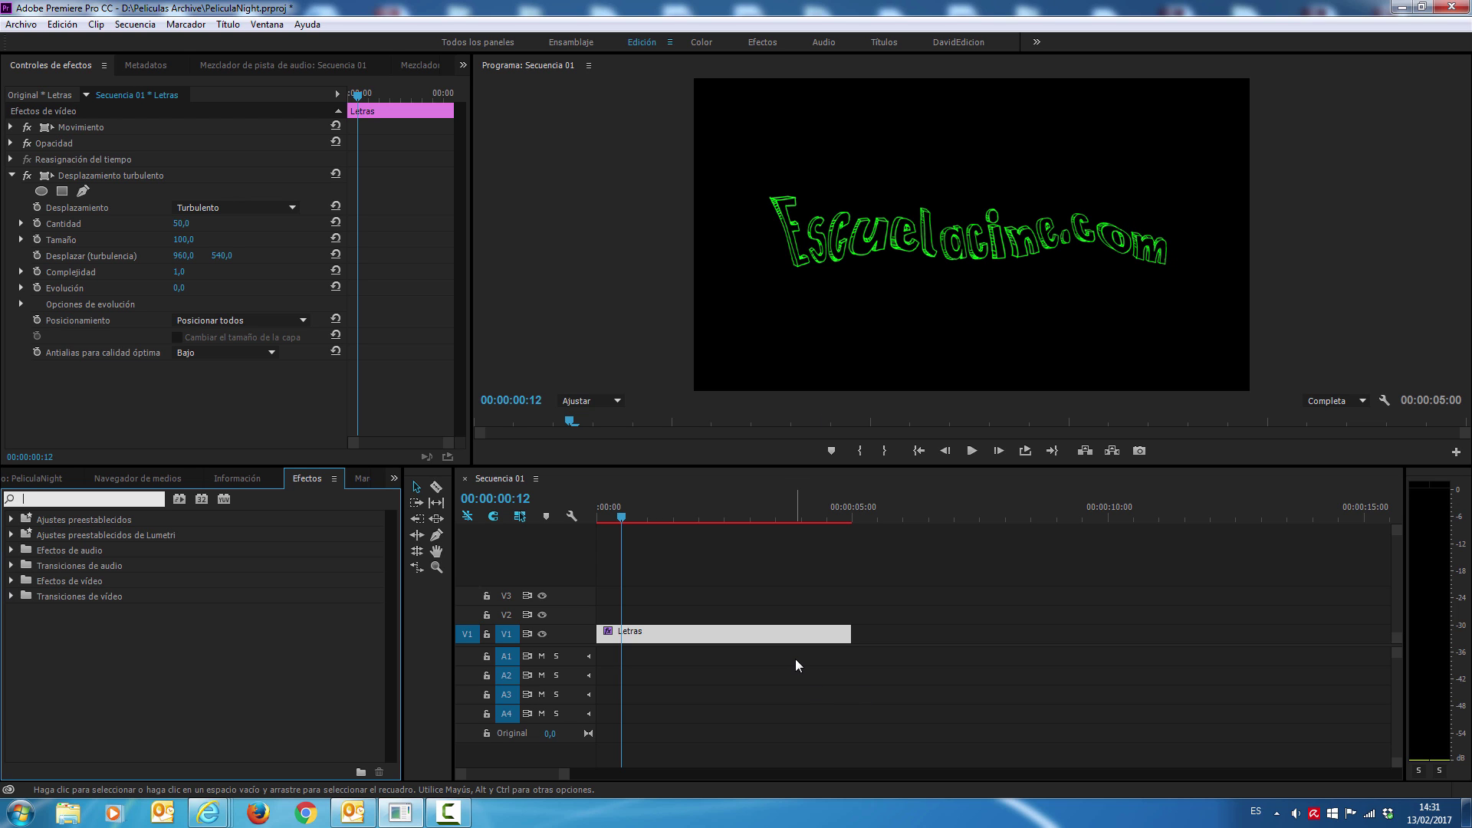
click(610, 515)
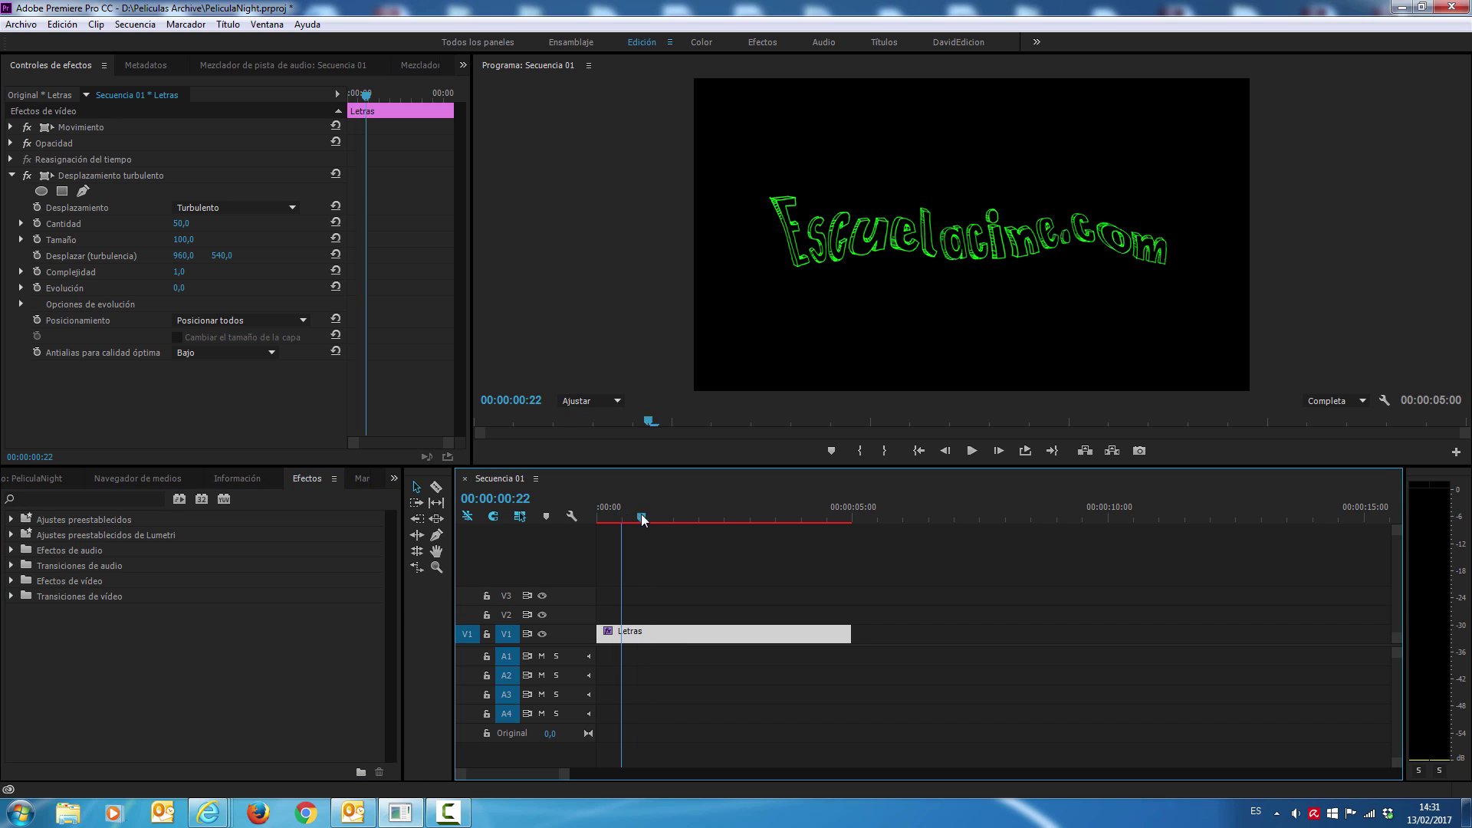
drag(638, 519, 591, 520)
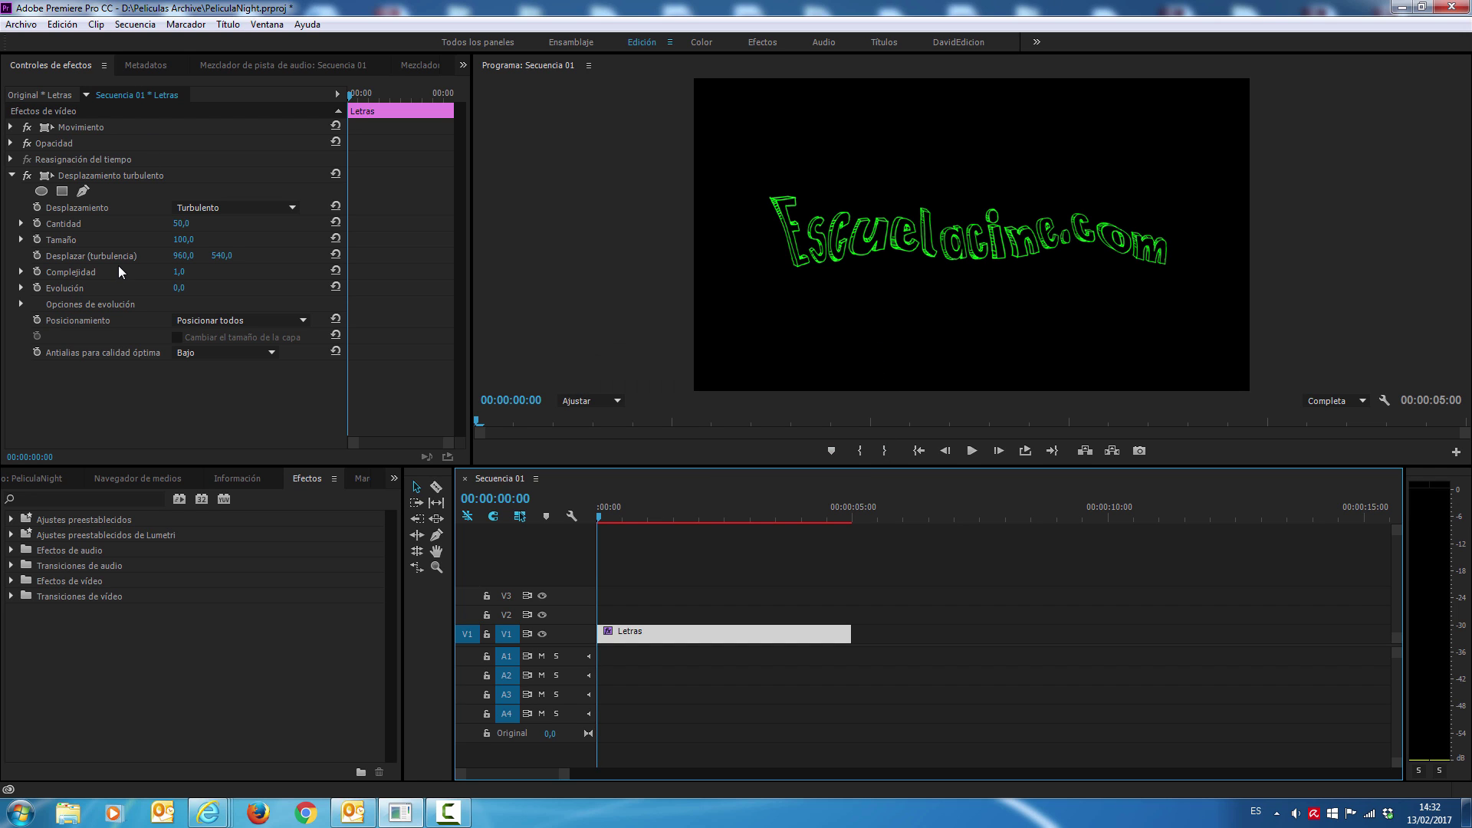
click(51, 64)
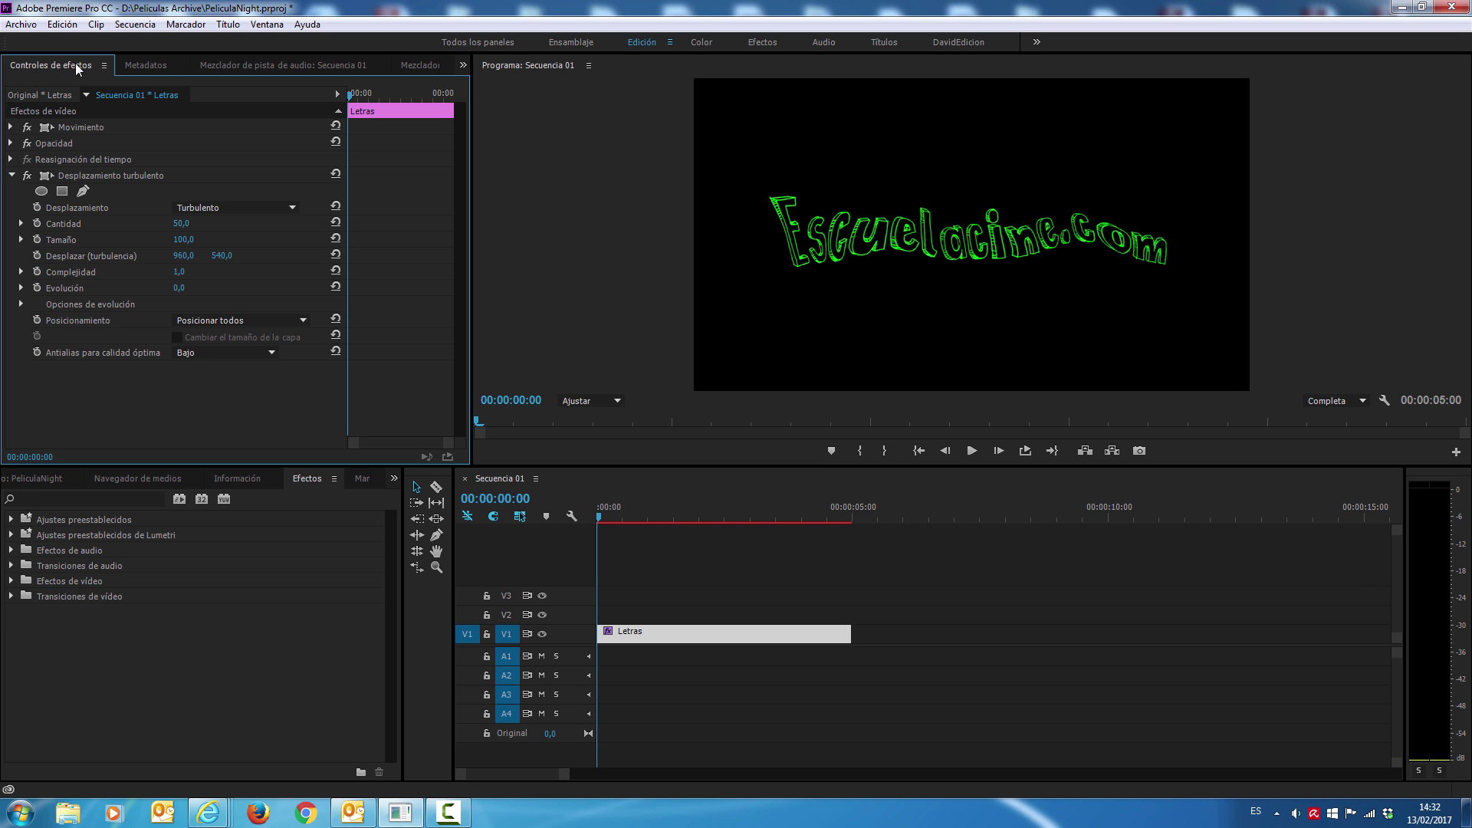
click(256, 27)
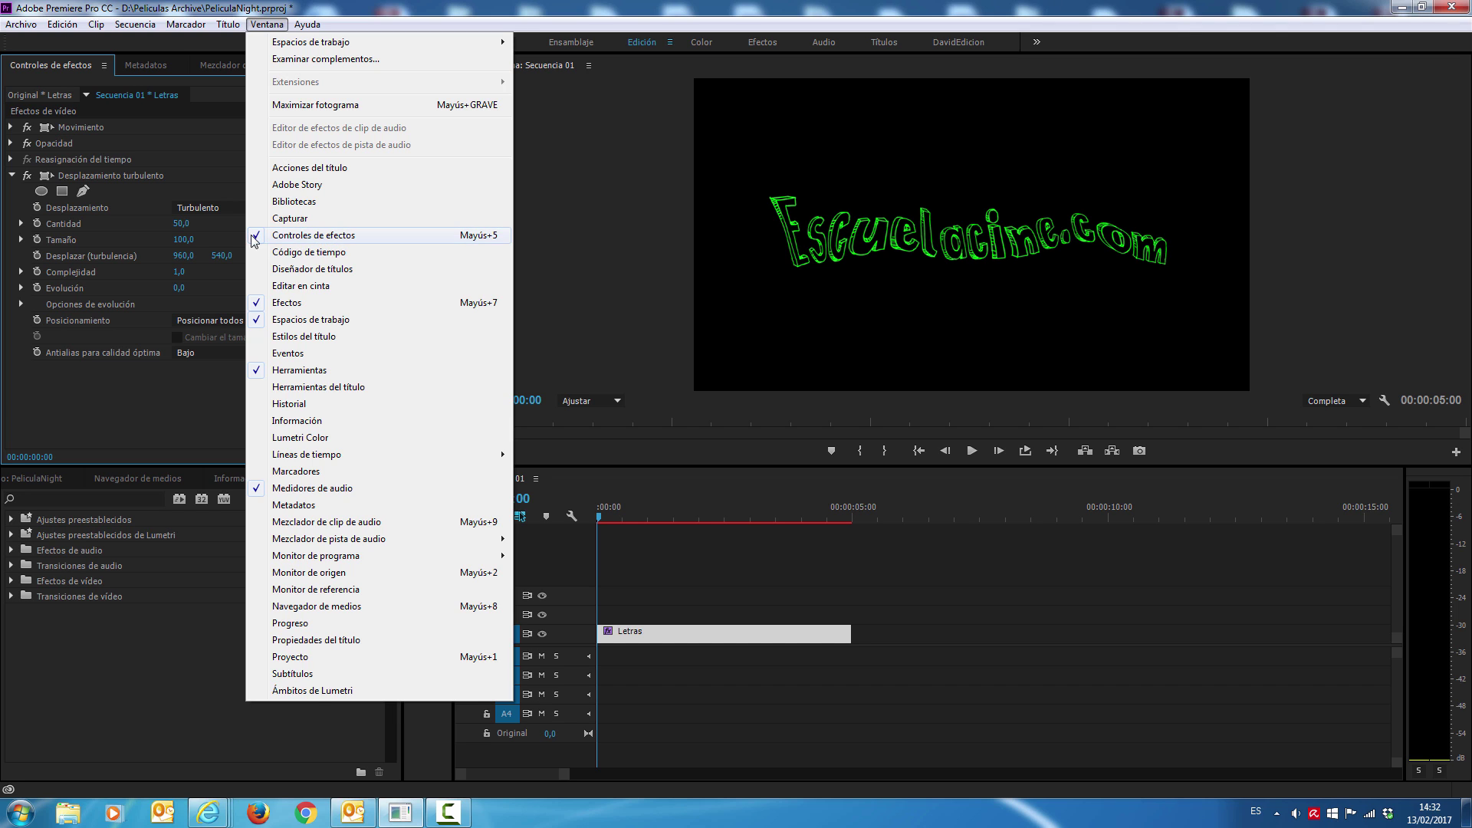
Step: Close the Ventana menu without choosing any panel
click(190, 587)
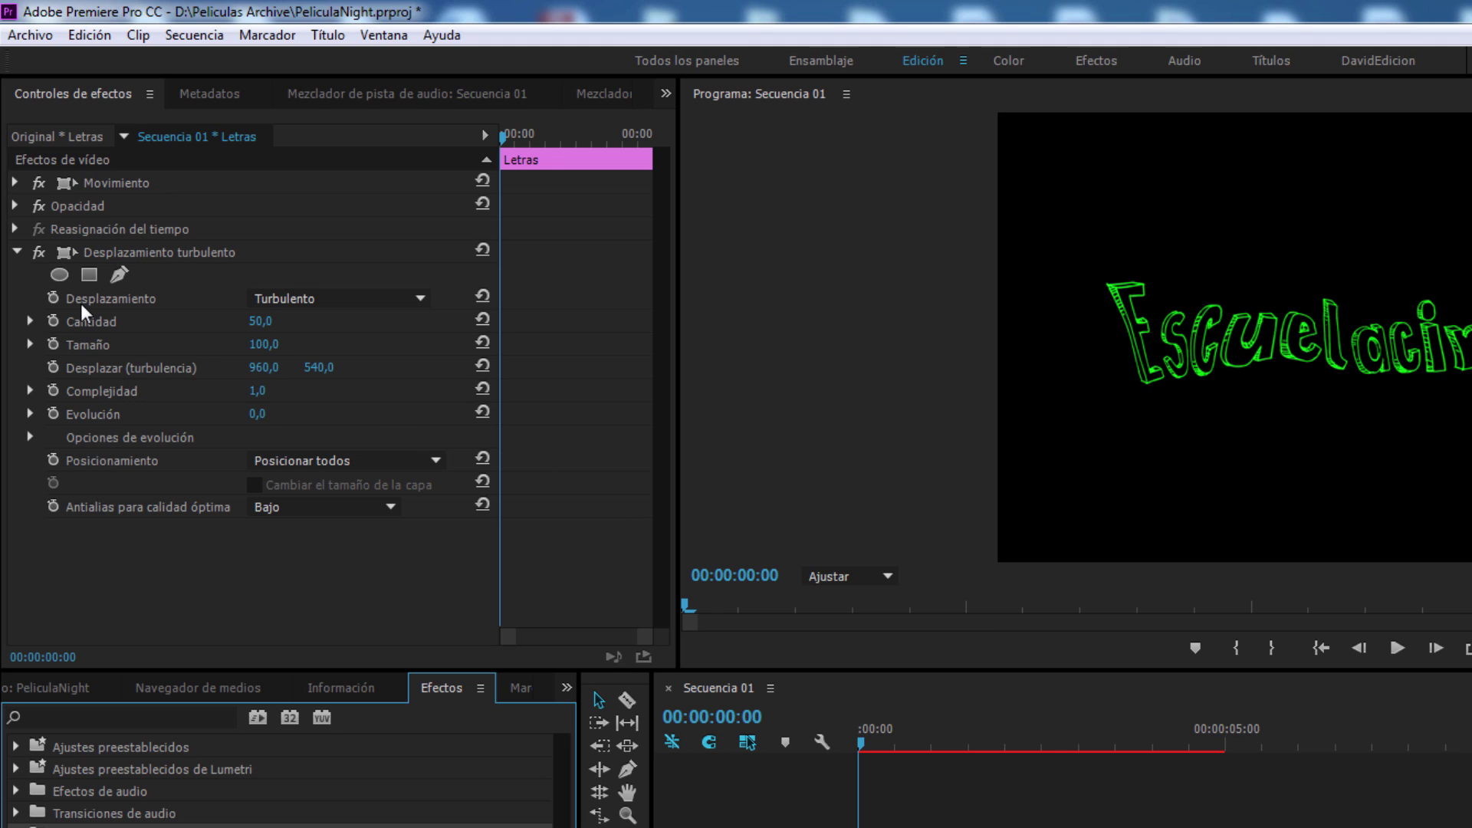
Step: Try the Abombado and Espiral displacement types, revert to Turbulento, and preview at frame 6
click(352, 300)
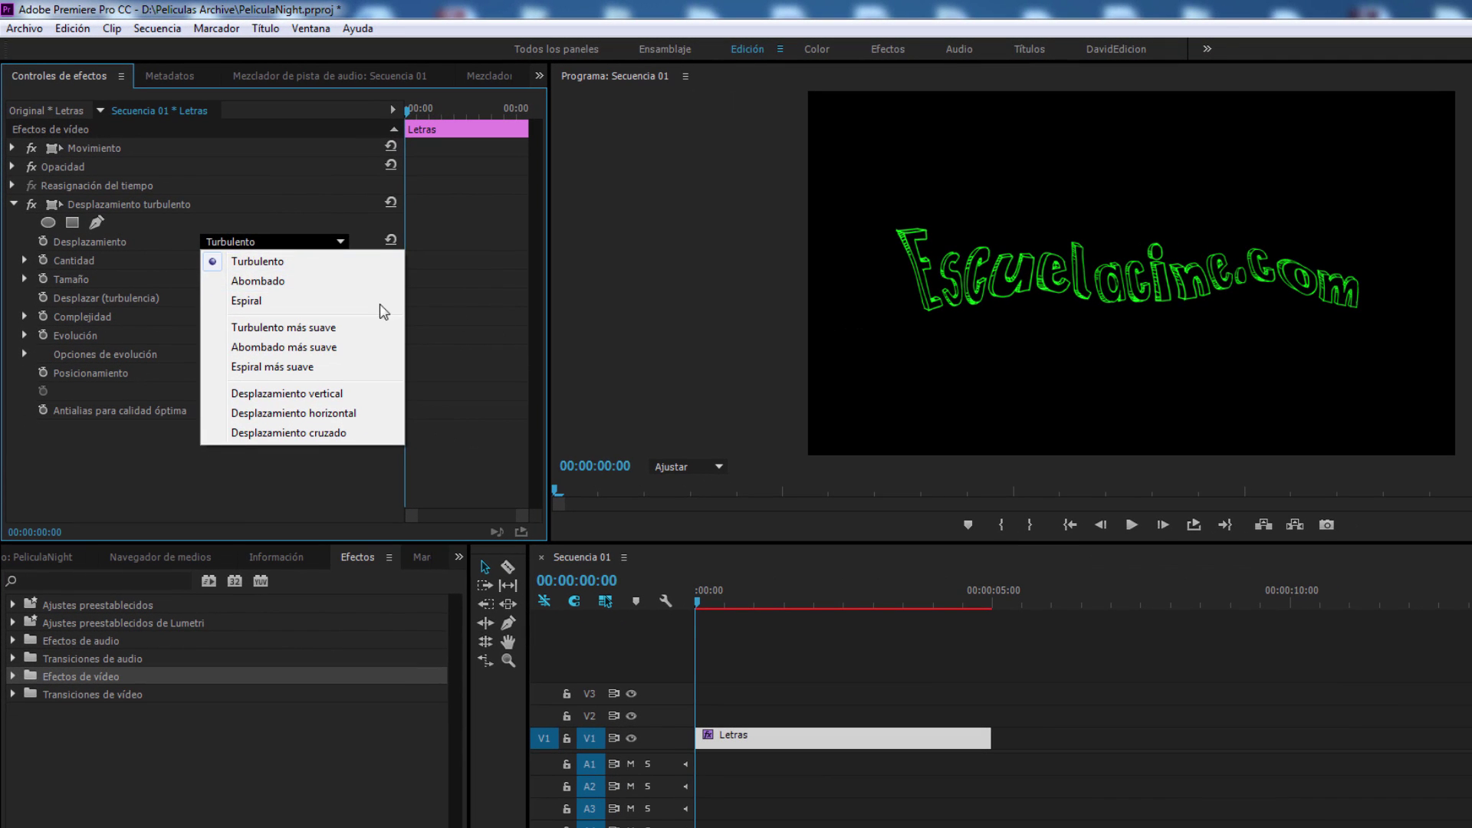
click(304, 281)
click(288, 243)
click(269, 299)
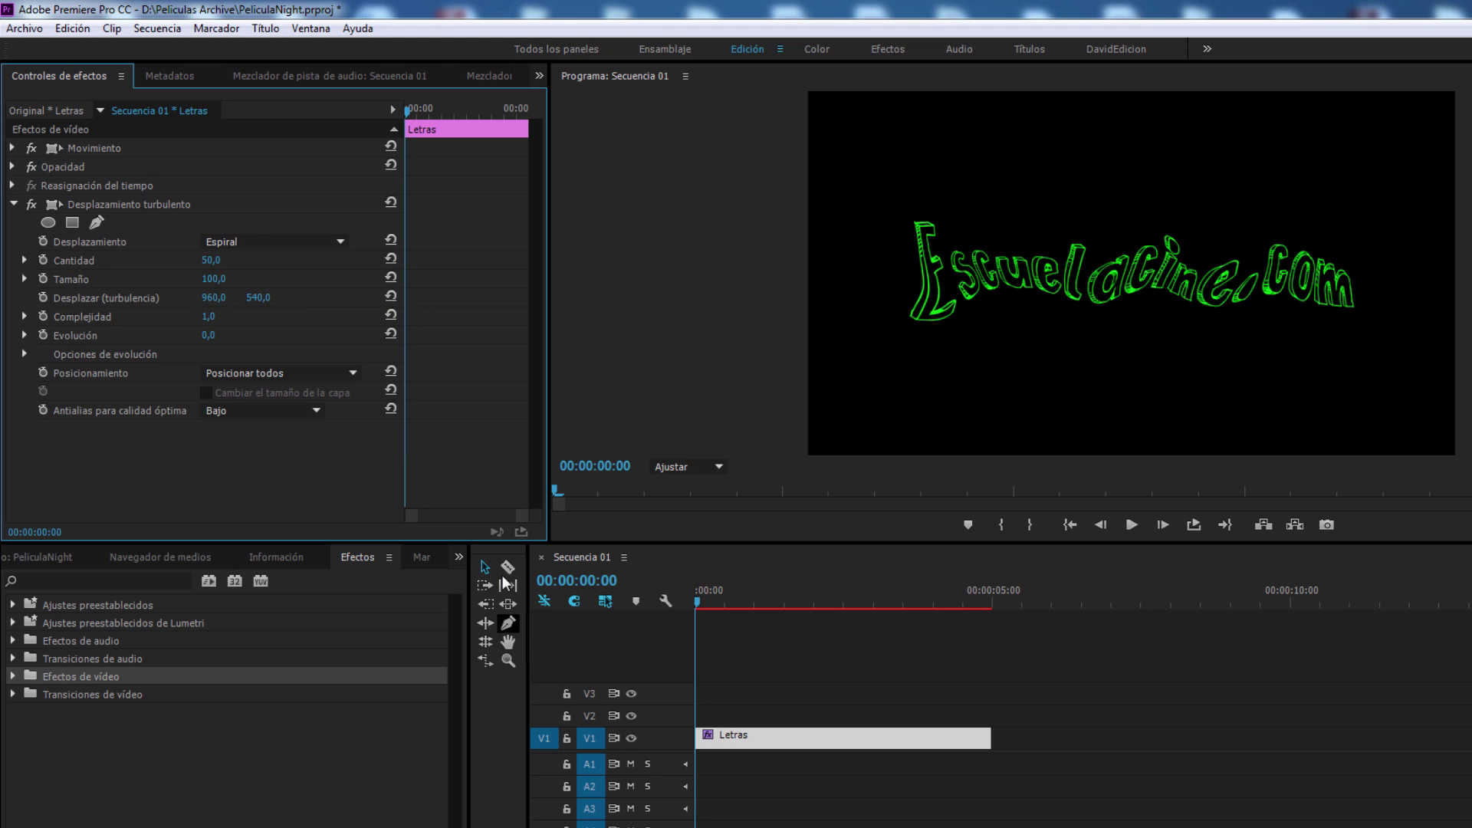
click(300, 243)
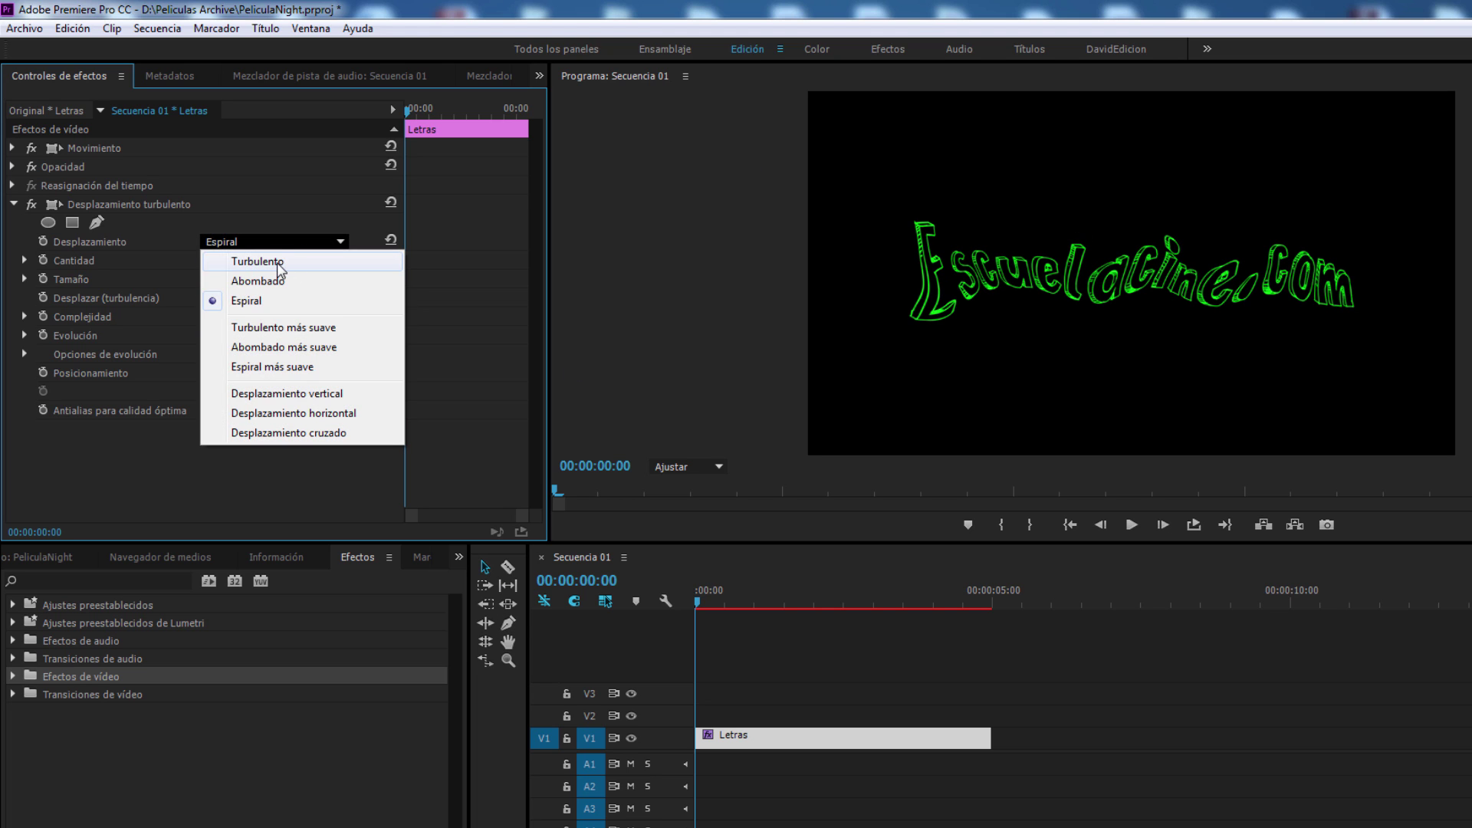
click(277, 262)
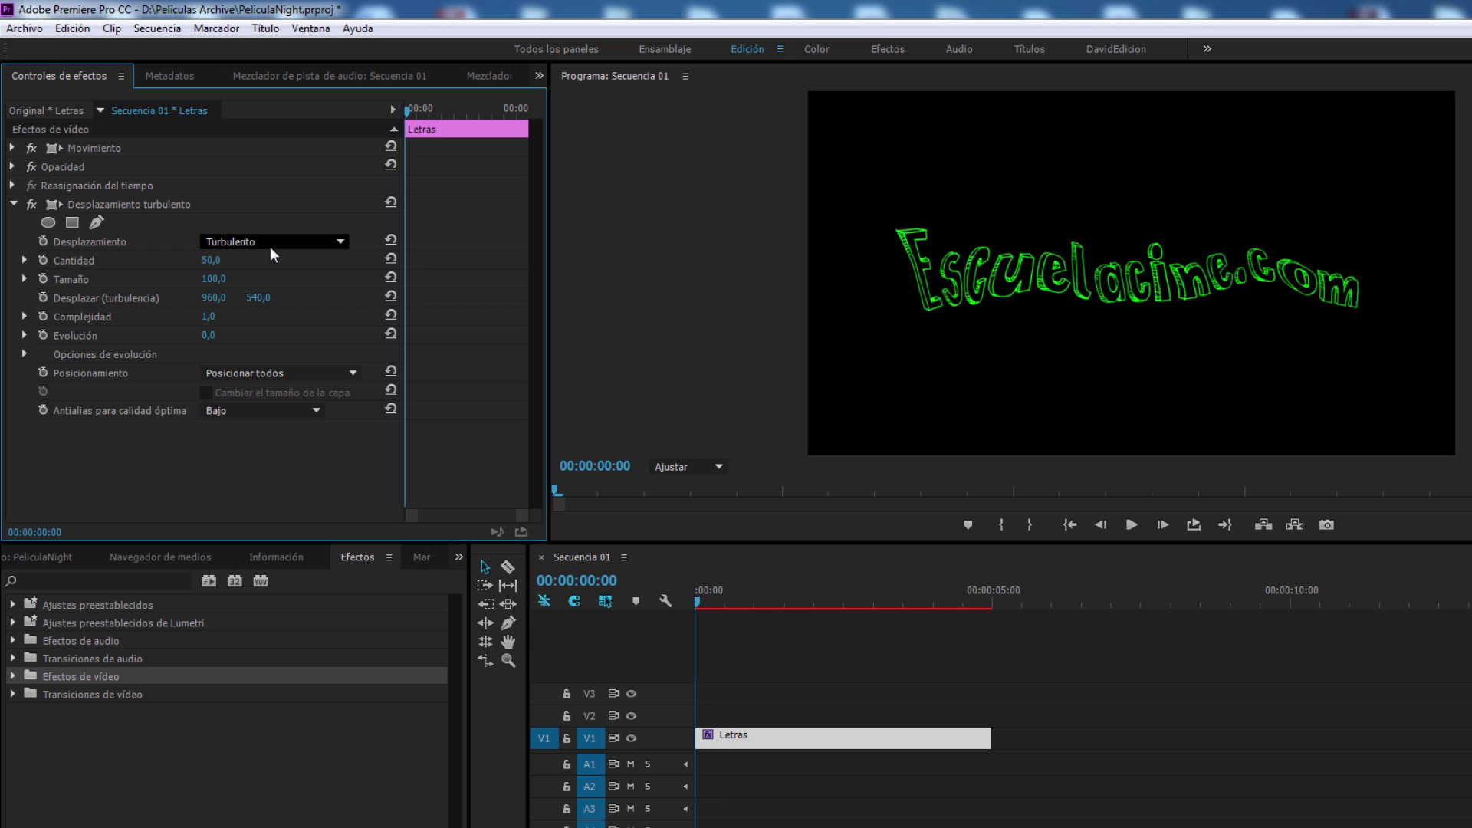
click(709, 595)
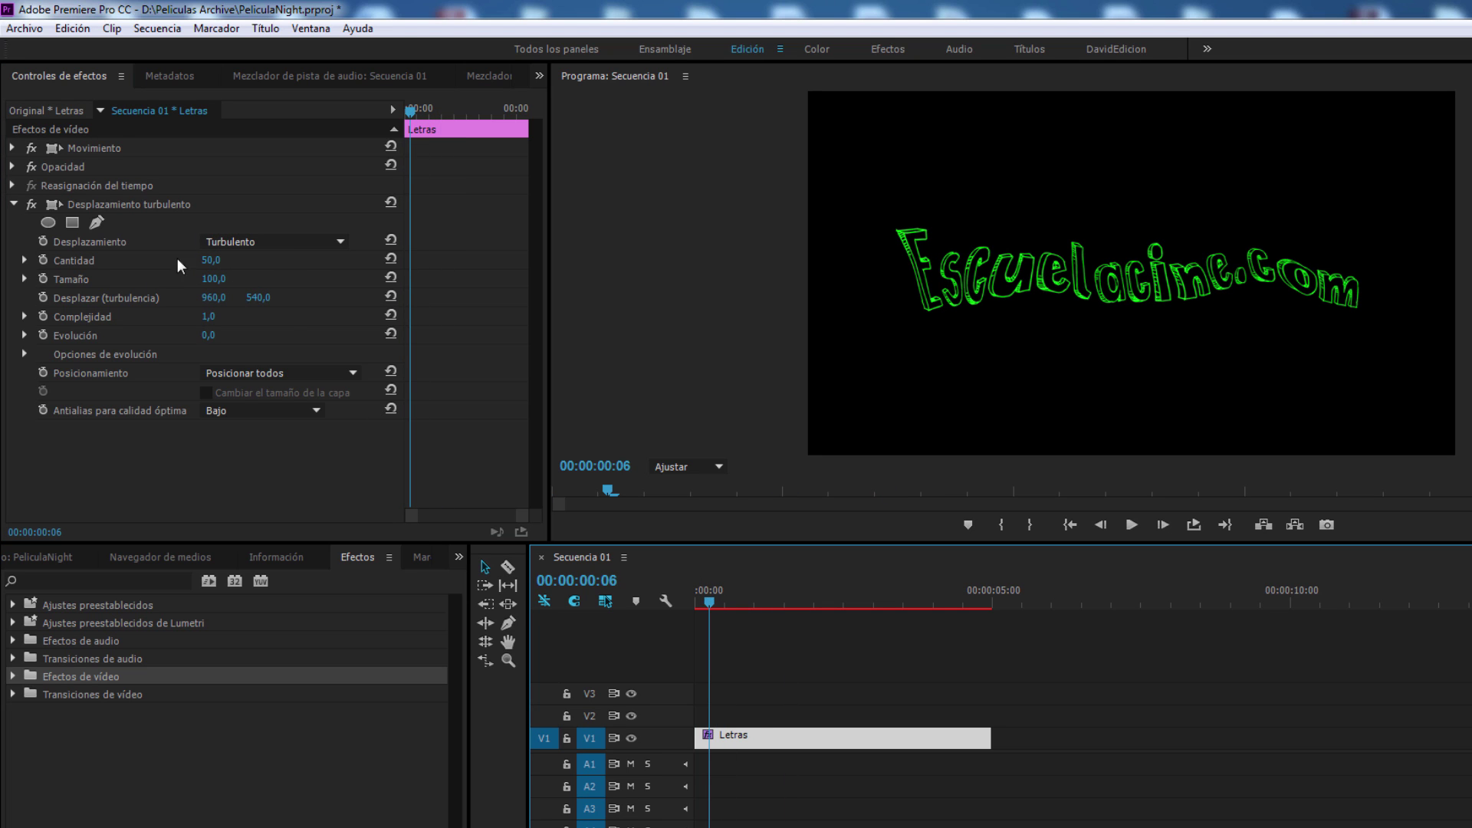
Step: Set the turbulence Cantidad to 29 and Tamaño to 23
drag(218, 261, 163, 261)
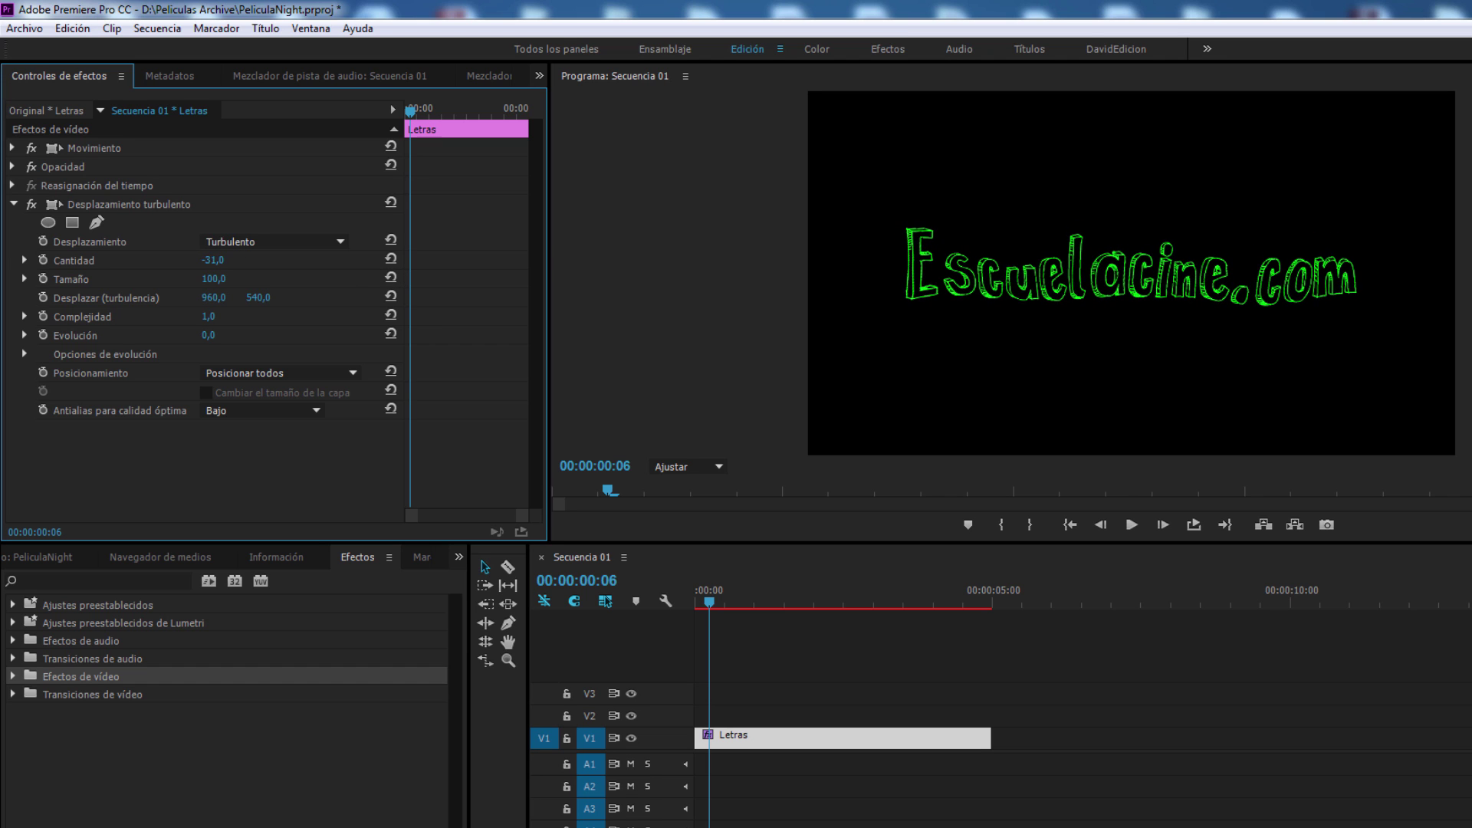
click(212, 260)
text(0)
key(Return)
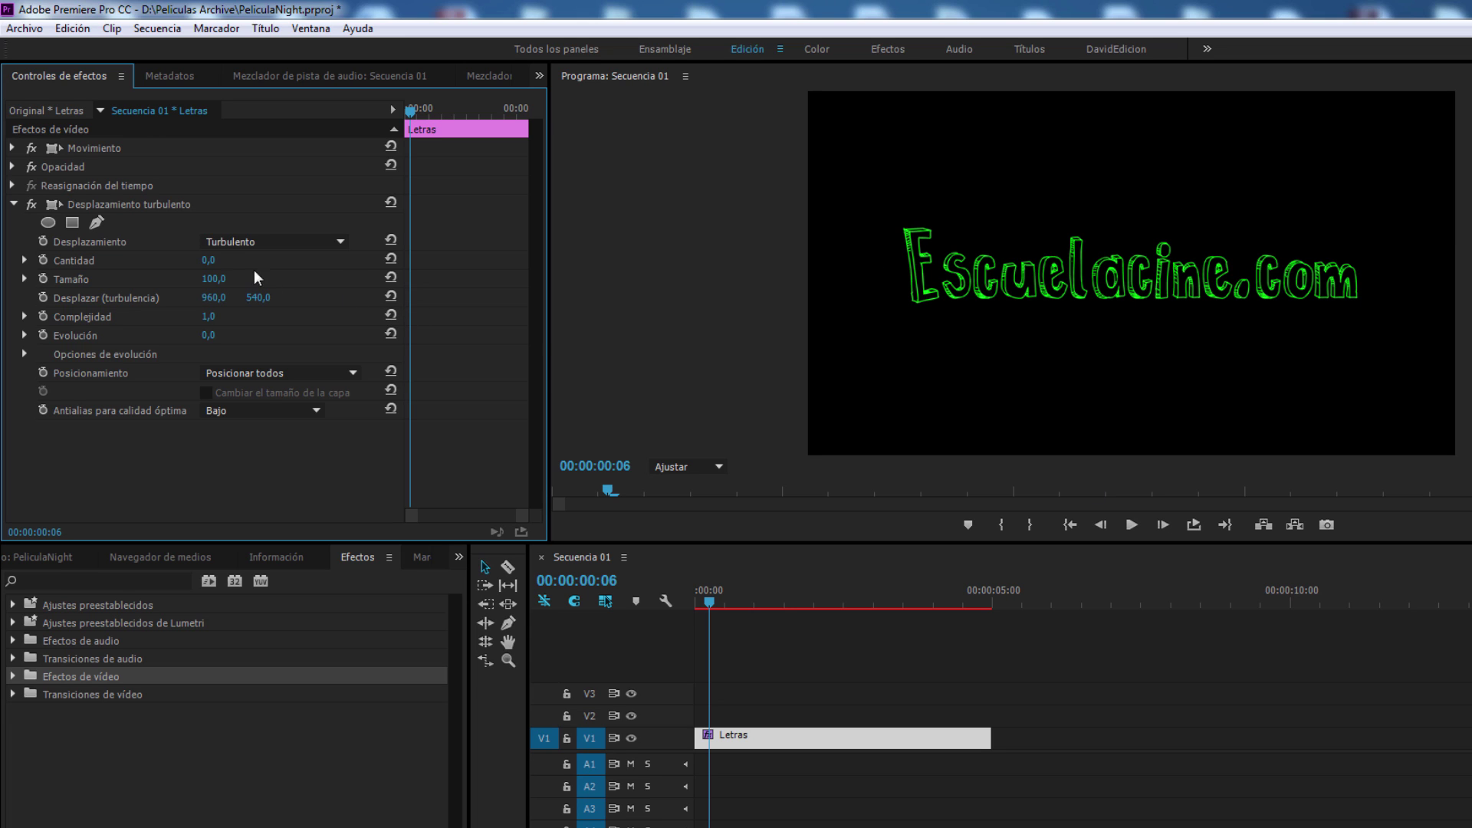
mouse_move(208, 260)
mouse_down()
mouse_move(509, 260)
mouse_move(230, 260)
mouse_up()
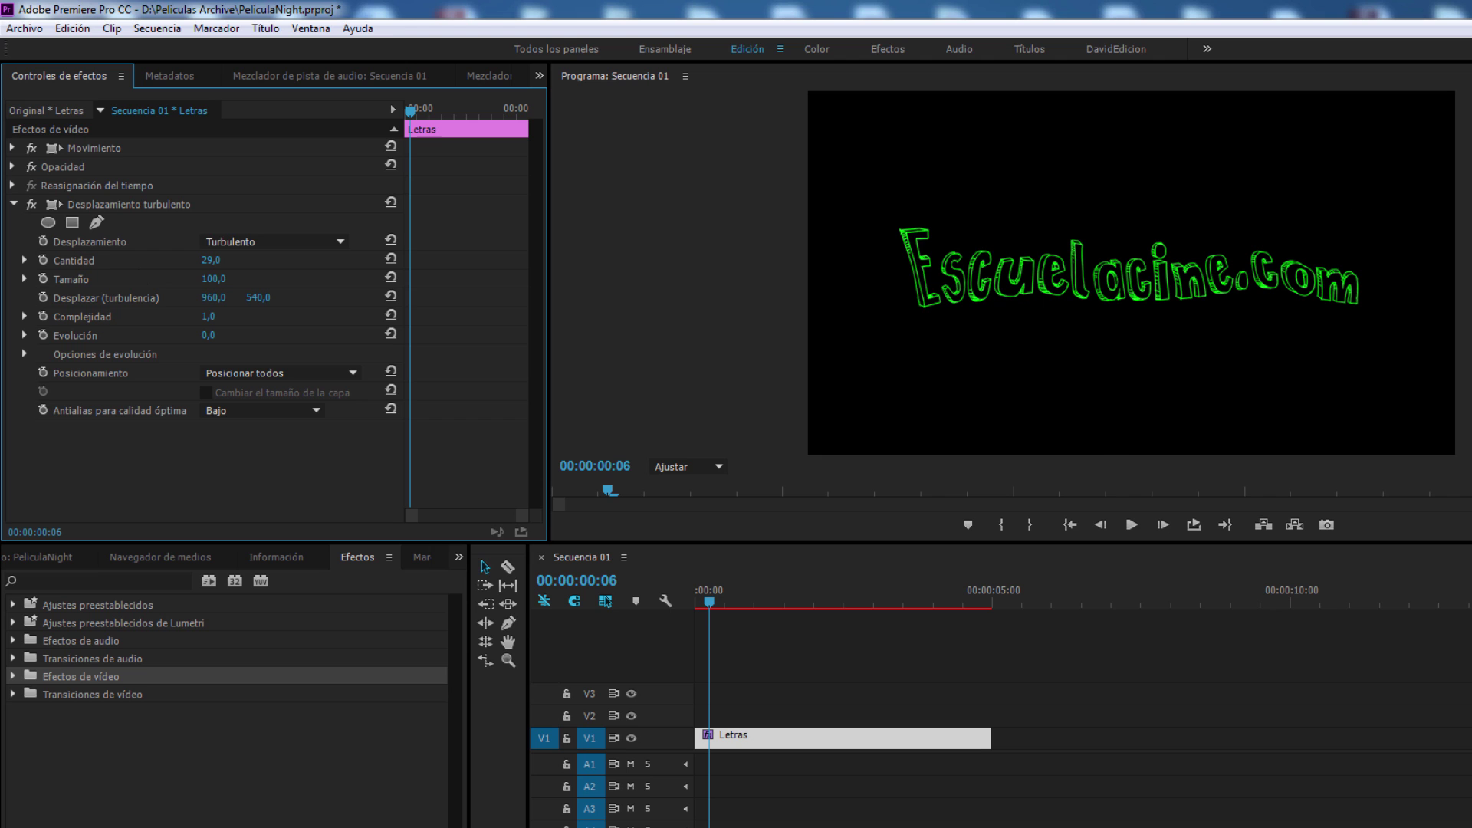
mouse_move(213, 278)
mouse_down()
mouse_move(146, 278)
mouse_move(228, 279)
mouse_up()
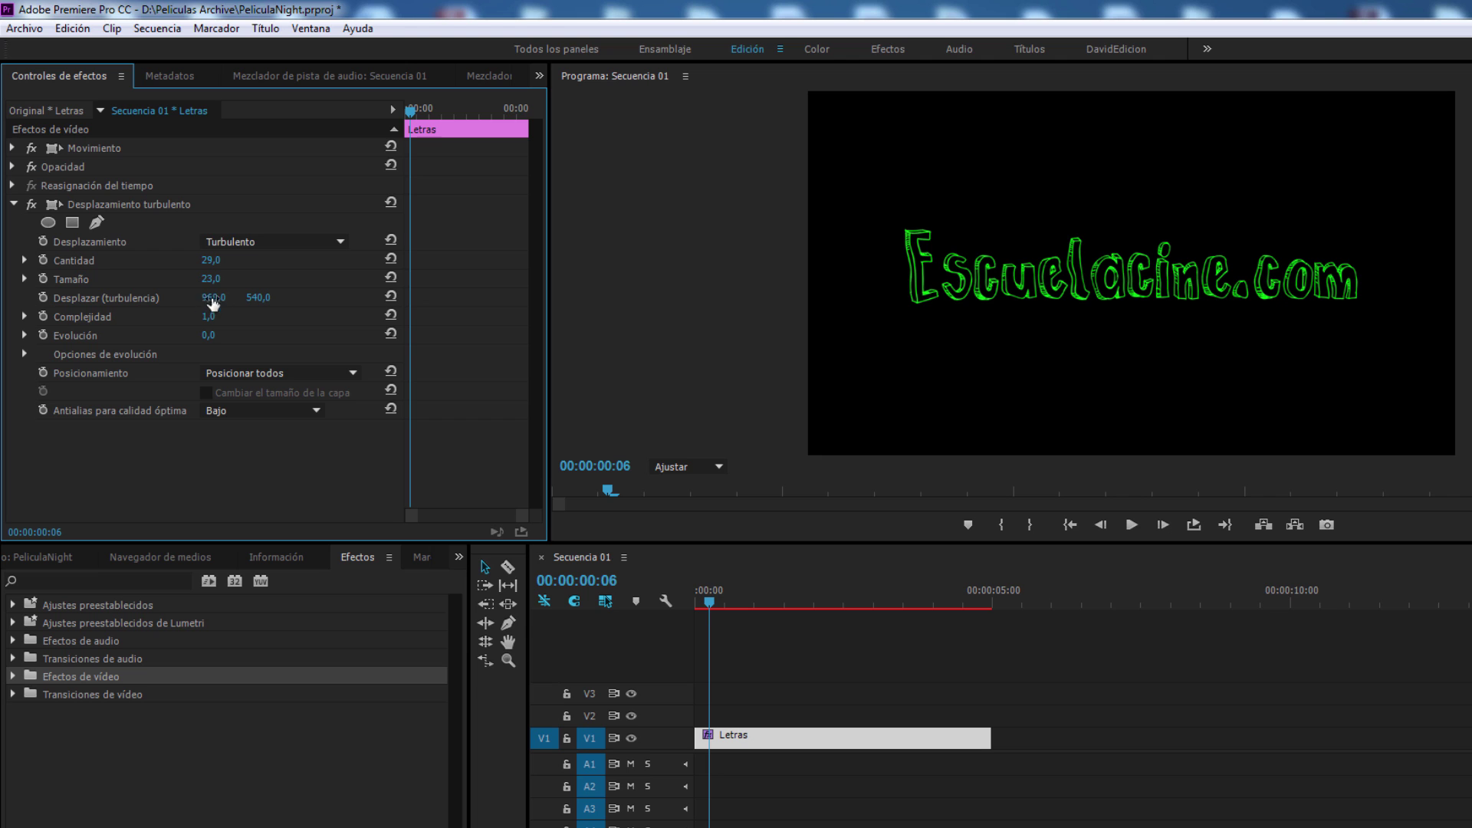
Step: Experiment with the Desplazar (turbulencia) offset, shifting the pattern horizontally and vertically
drag(215, 306, 778, 297)
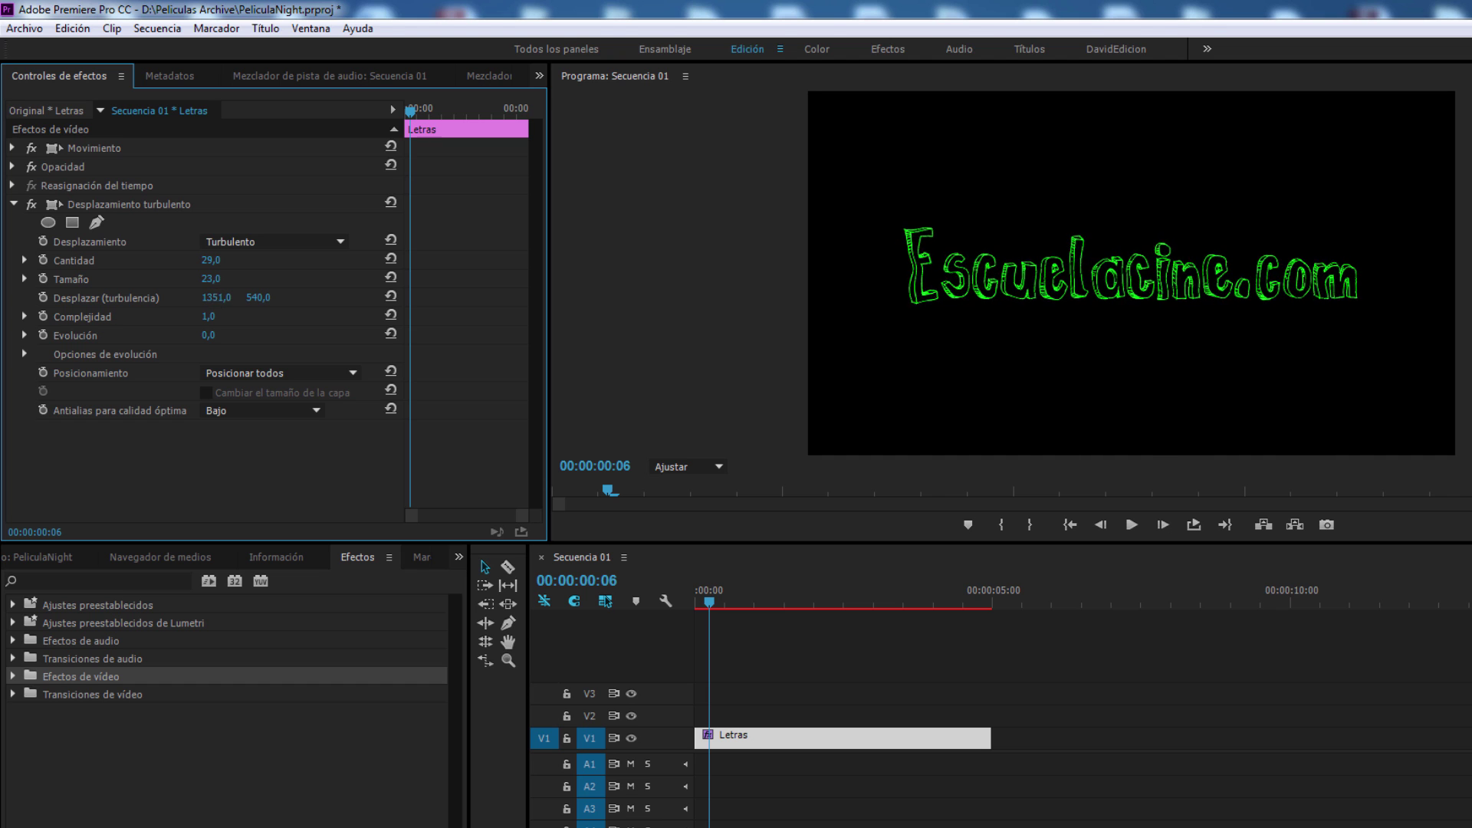
drag(216, 298, 8, 297)
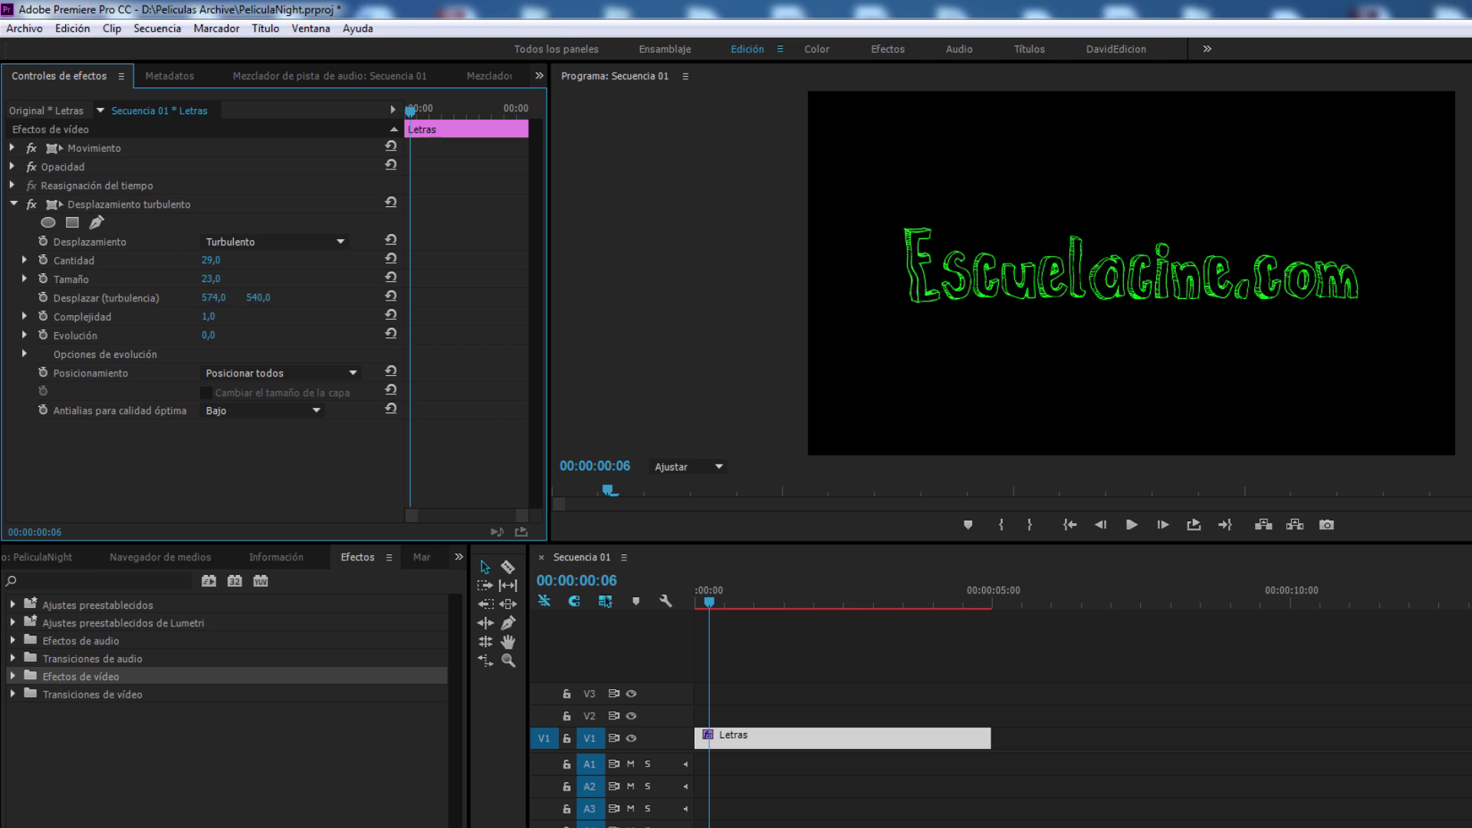
drag(213, 298, 826, 297)
drag(216, 297, 313, 315)
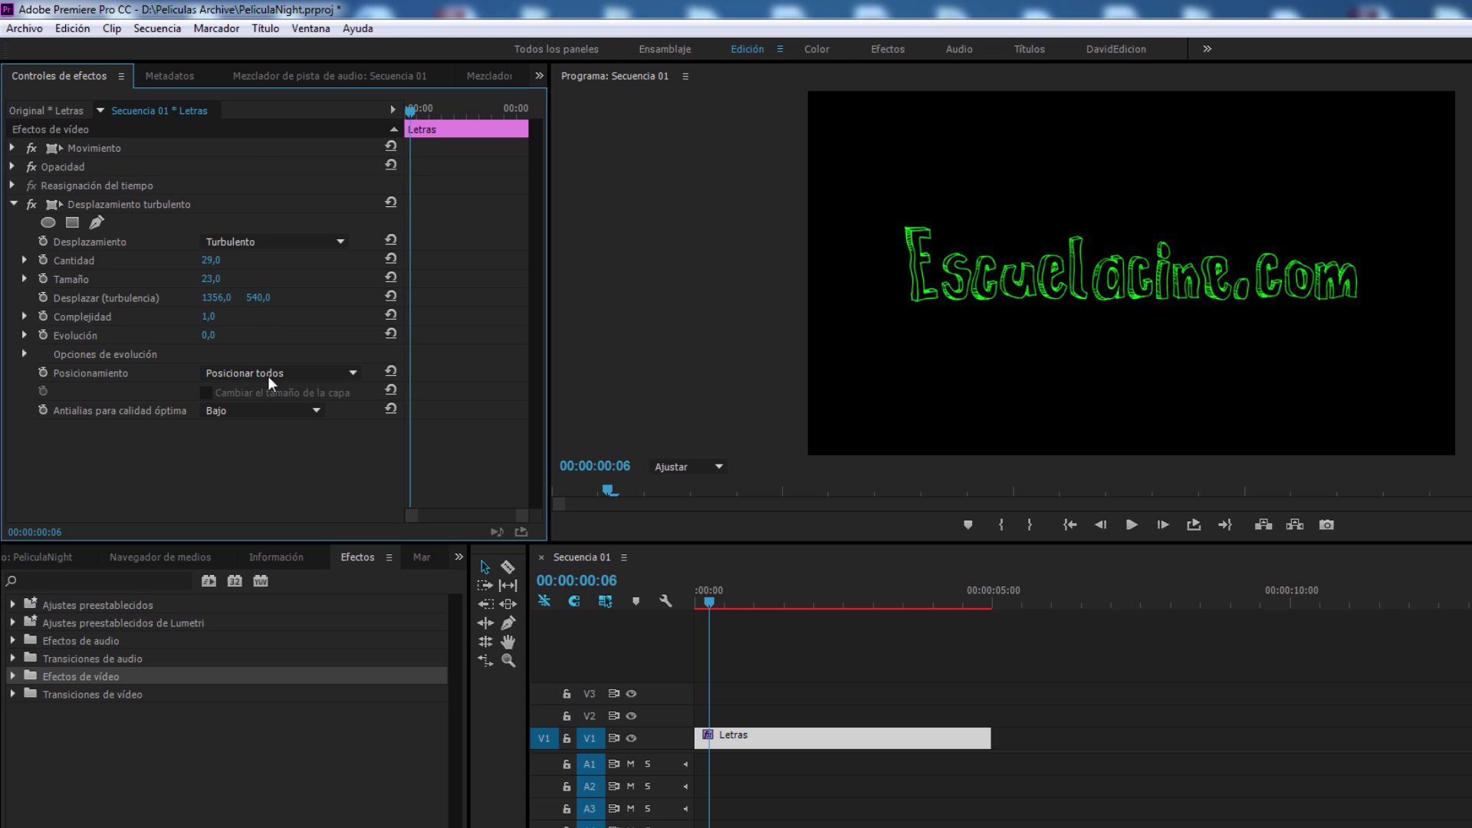
mouse_move(258, 297)
mouse_down()
mouse_move(476, 299)
mouse_move(284, 304)
mouse_up()
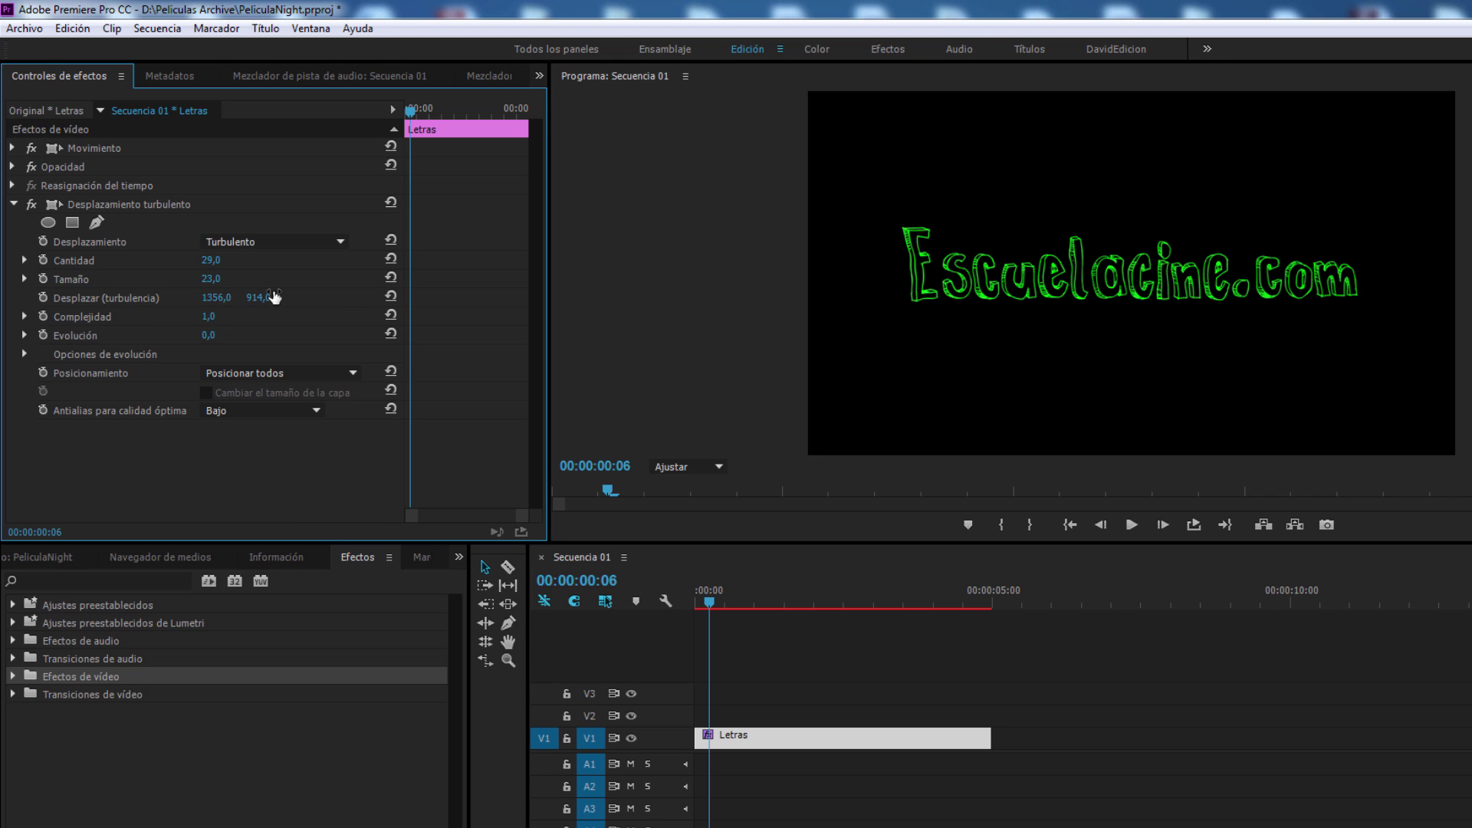
Step: Reset the Desplazar offset to 960,0 / 540,0 and keyframe it at 00:00:00:00
click(390, 295)
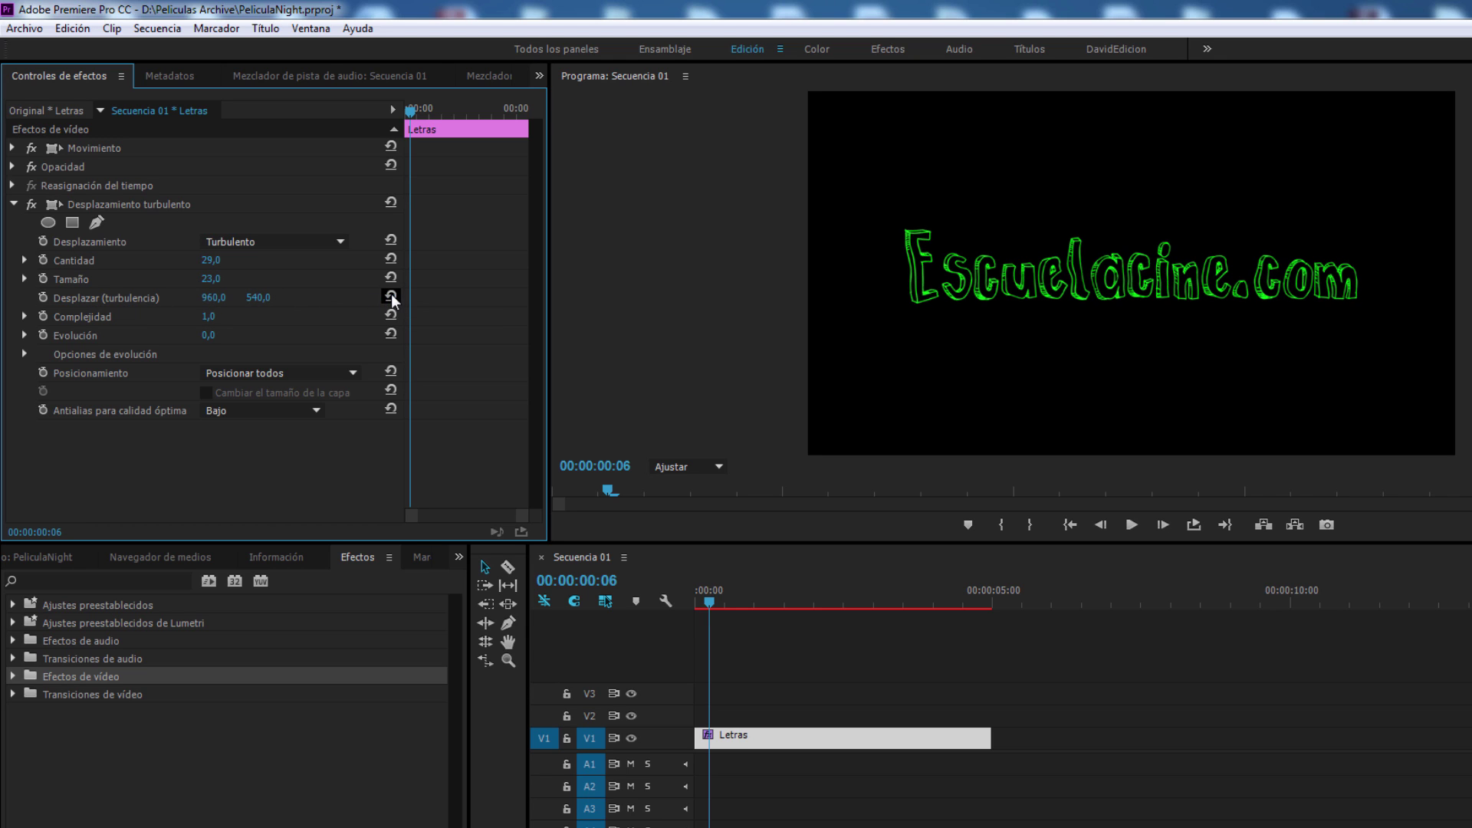
drag(712, 590, 682, 594)
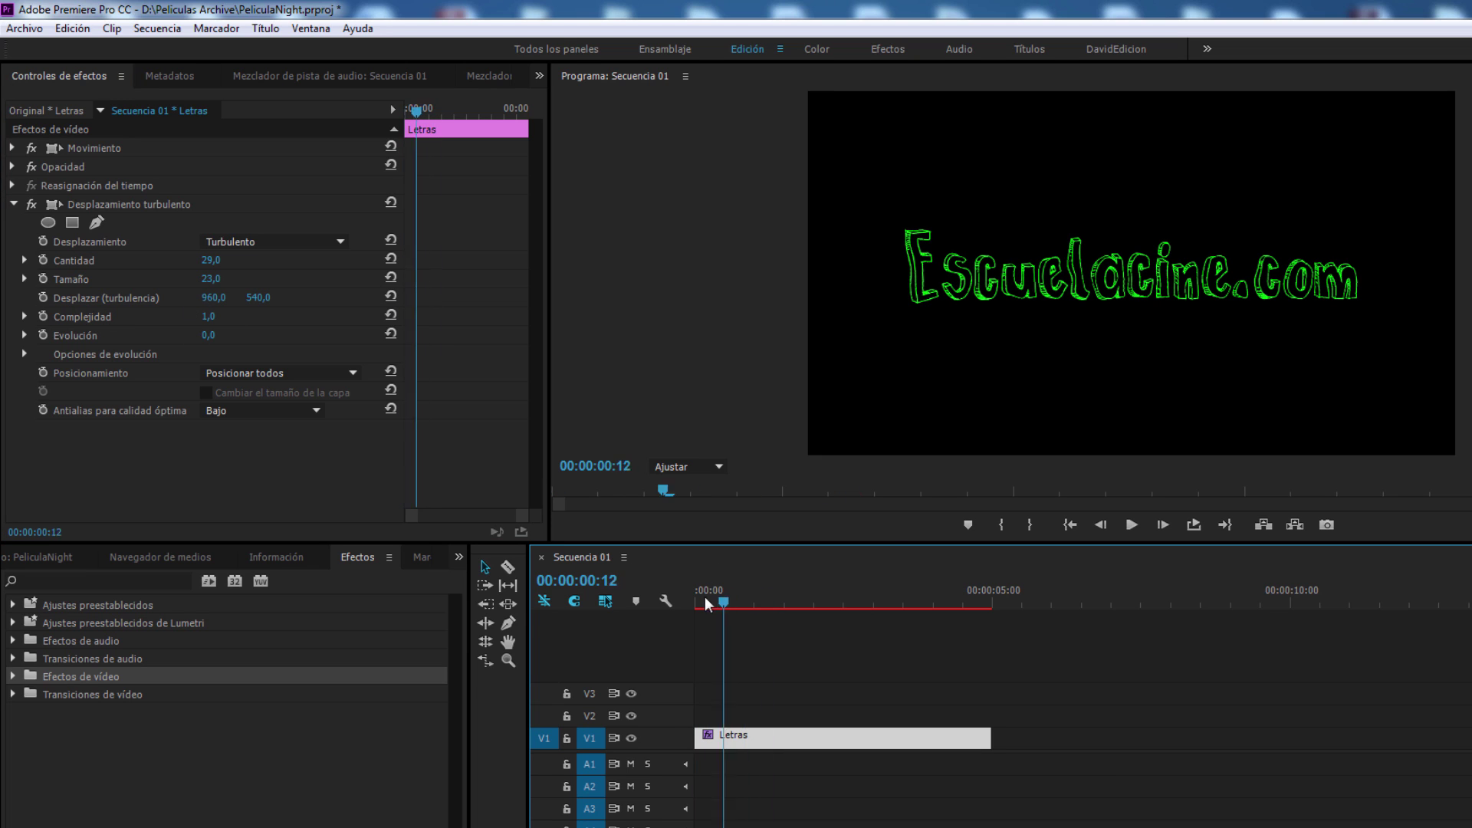
click(43, 297)
Step: At 00:00:04:24, change the offset to 1039,0 / 695,0 for the end keyframe
drag(838, 594, 990, 591)
click(1102, 525)
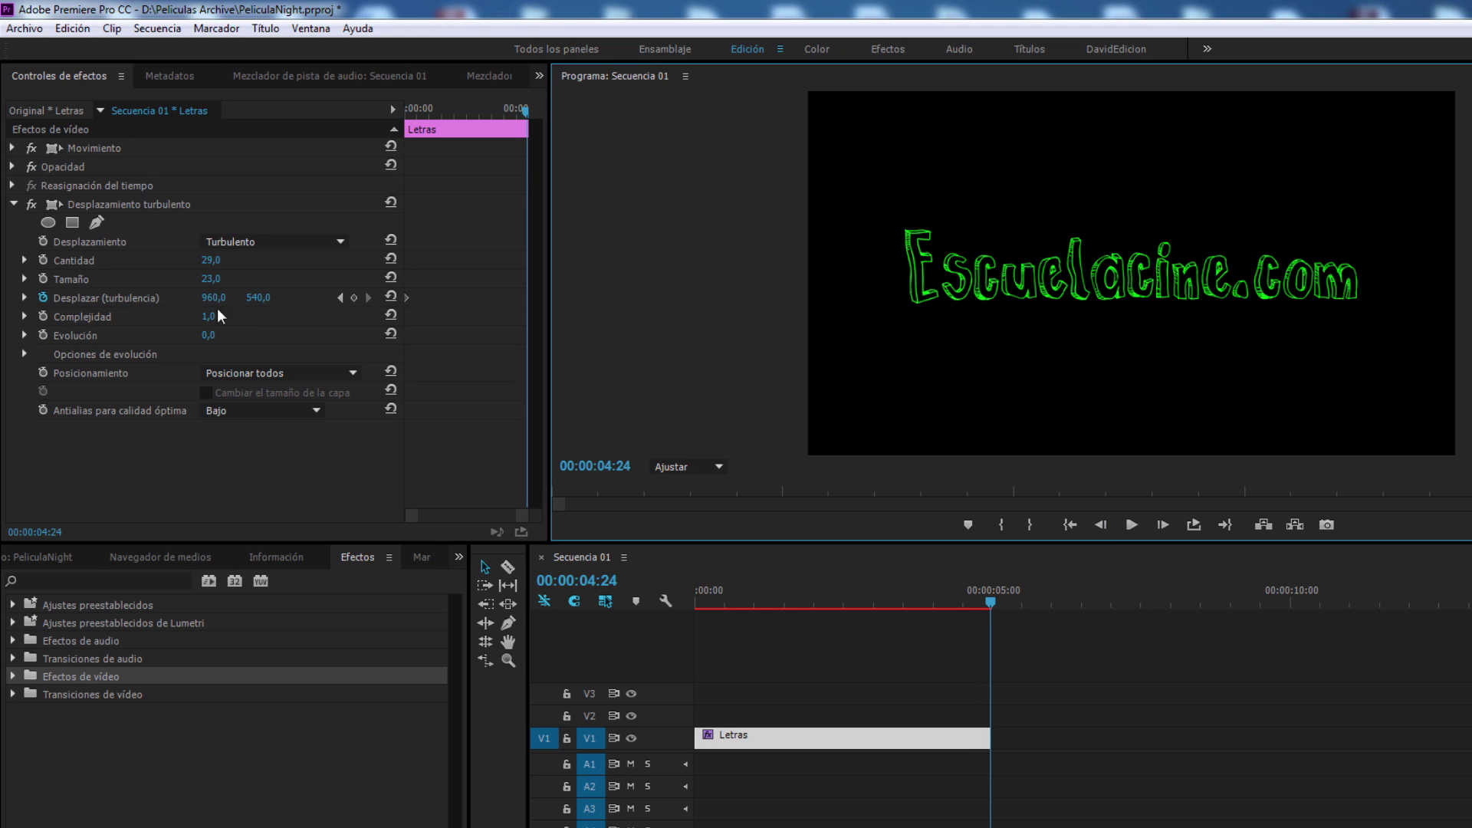
drag(212, 298, 285, 297)
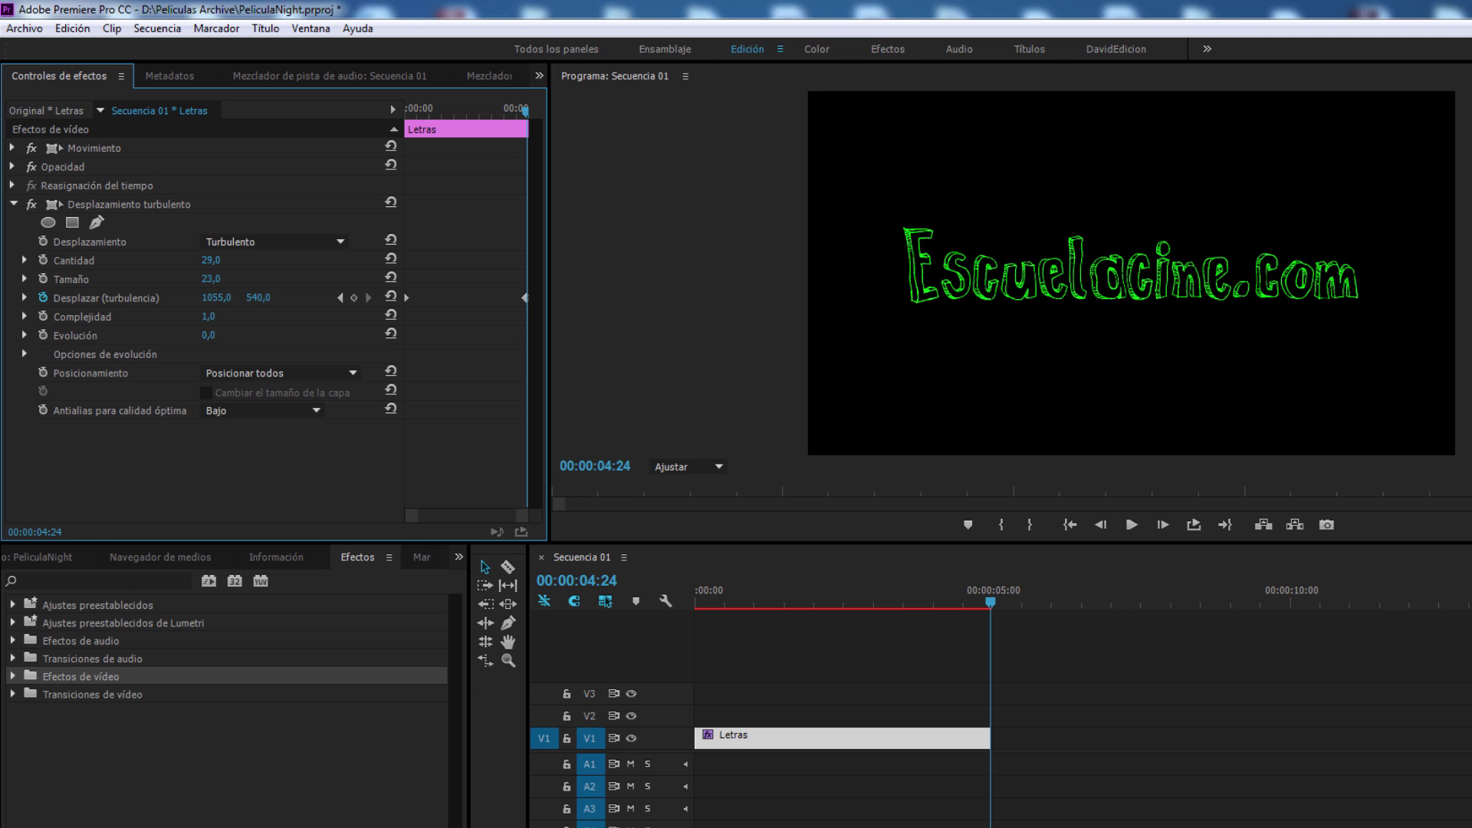
mouse_move(282, 298)
mouse_down()
mouse_move(226, 298)
mouse_move(427, 298)
mouse_up()
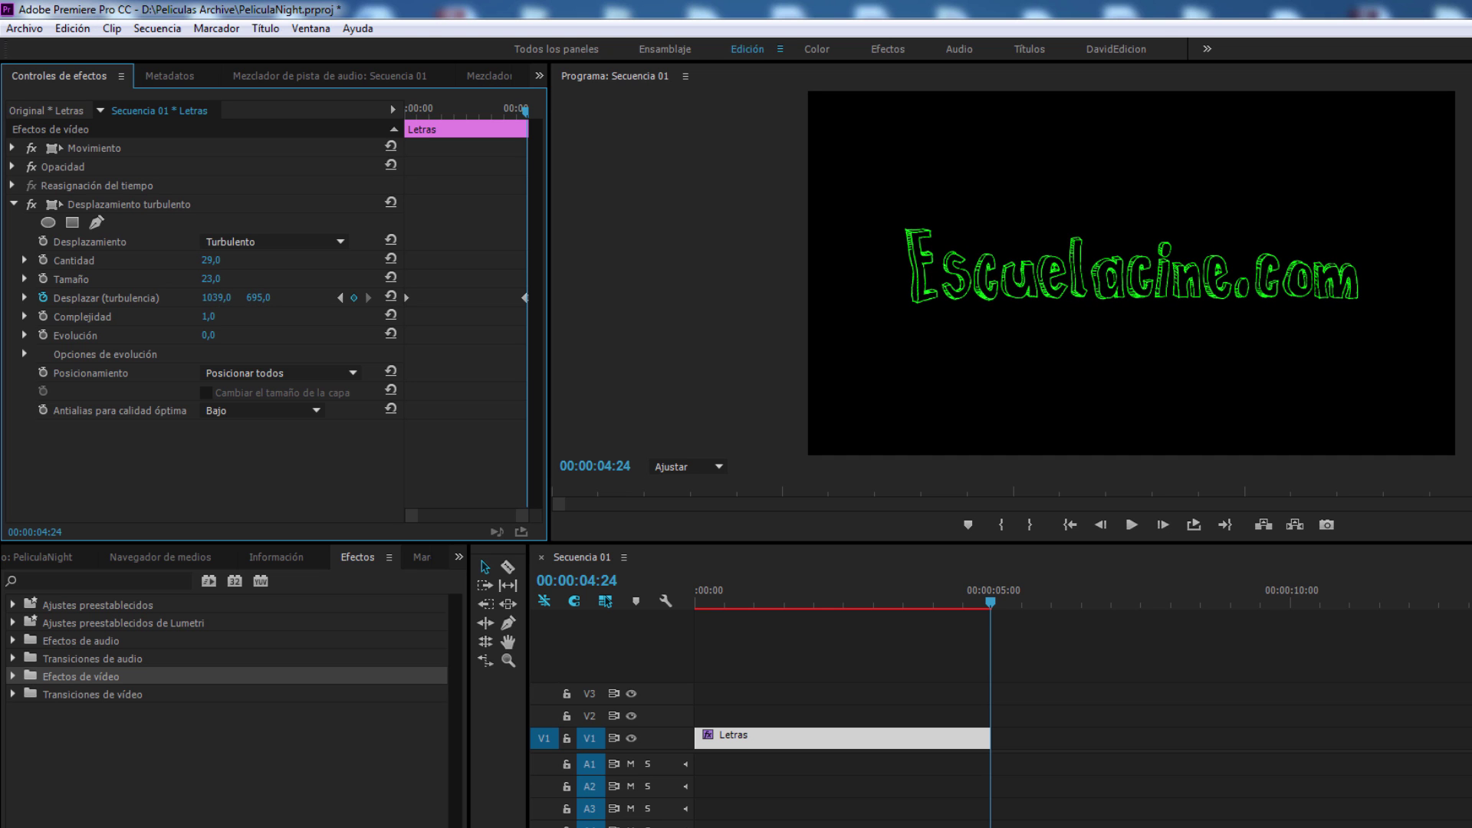
Step: Replay the wobbling title animation from the start and scrub through to its end
drag(786, 600, 667, 595)
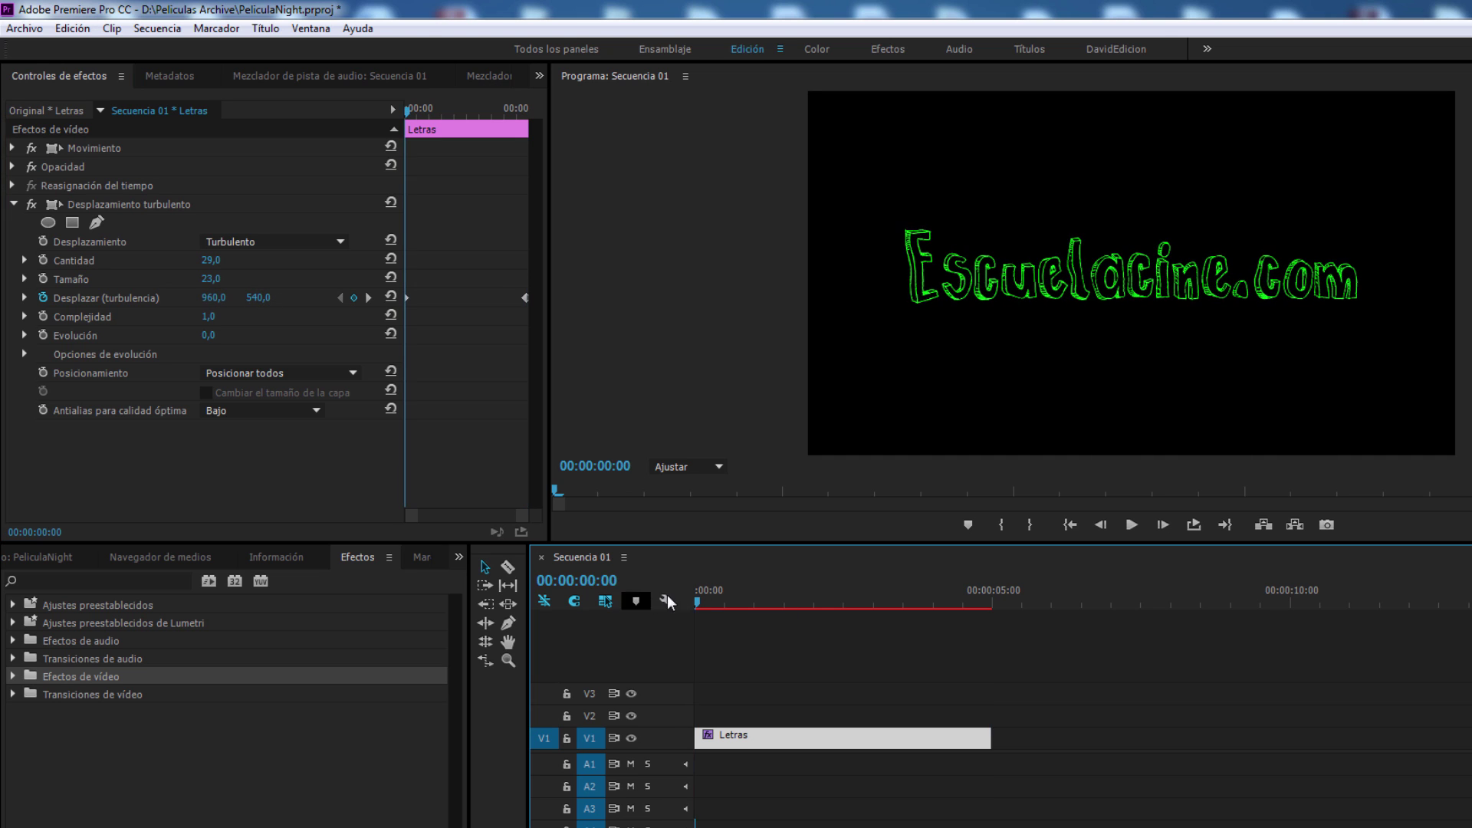
click(1131, 525)
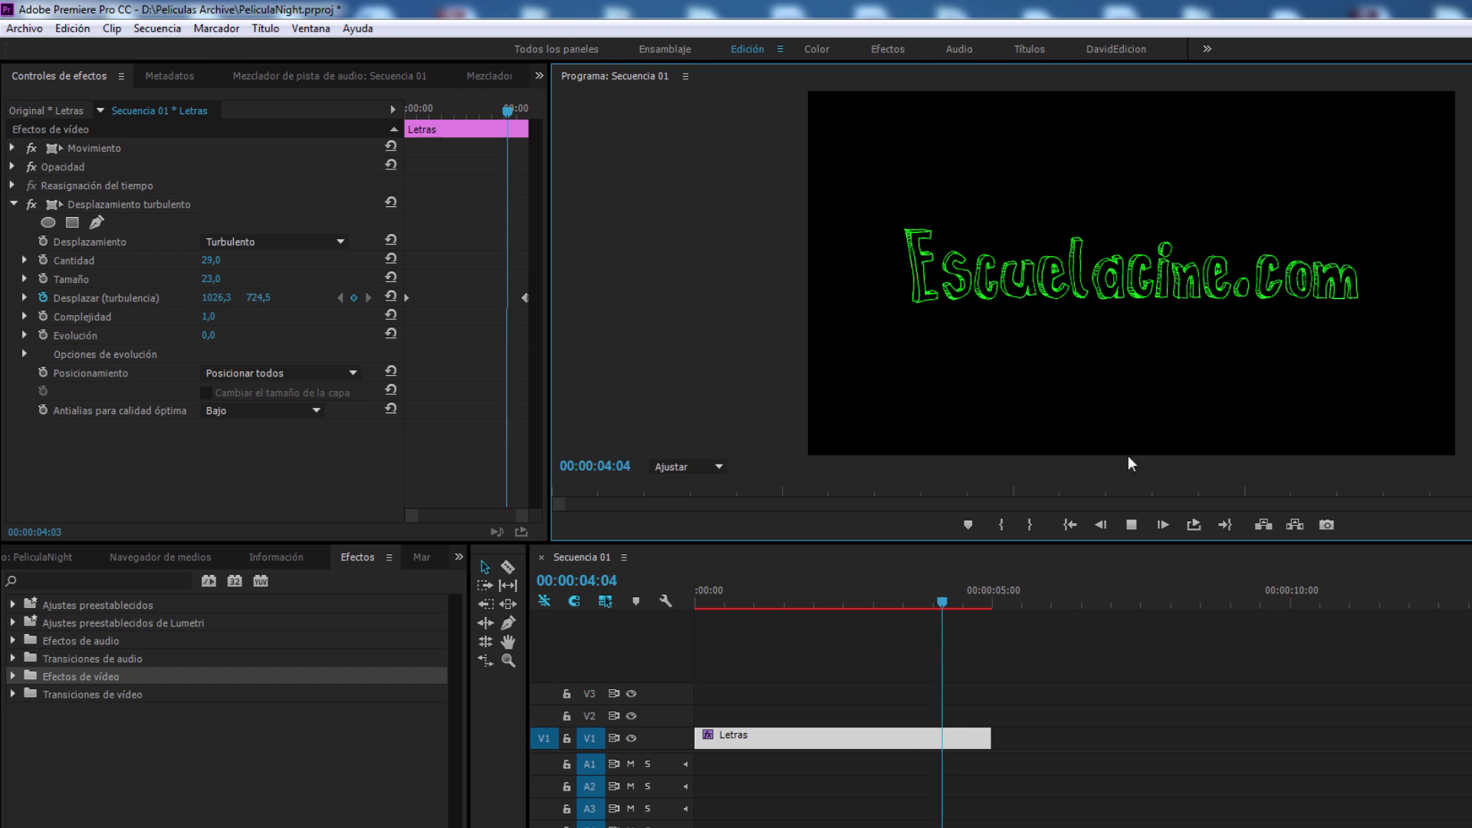
drag(825, 606, 654, 590)
click(1120, 521)
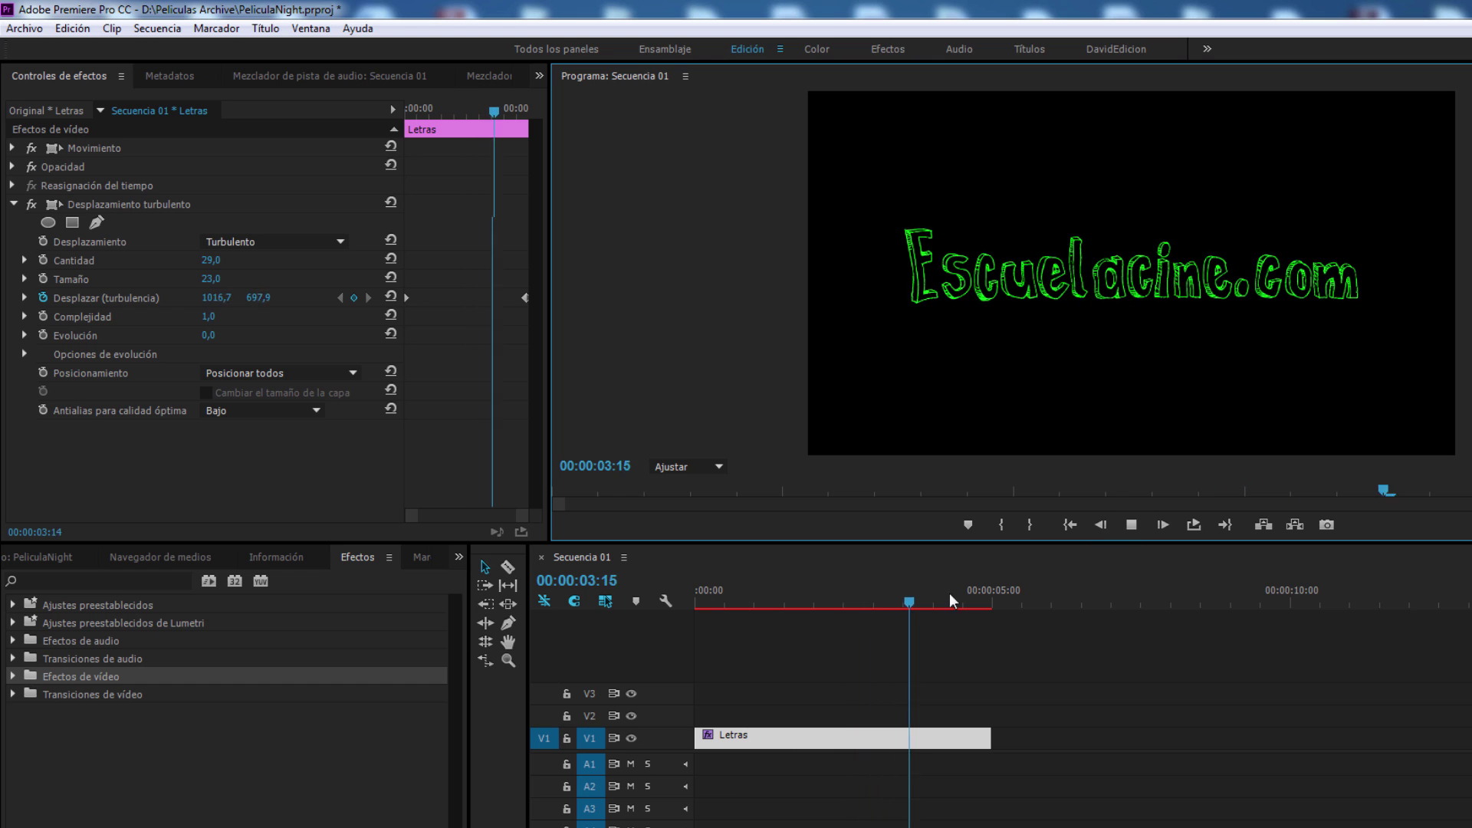
drag(814, 598, 996, 597)
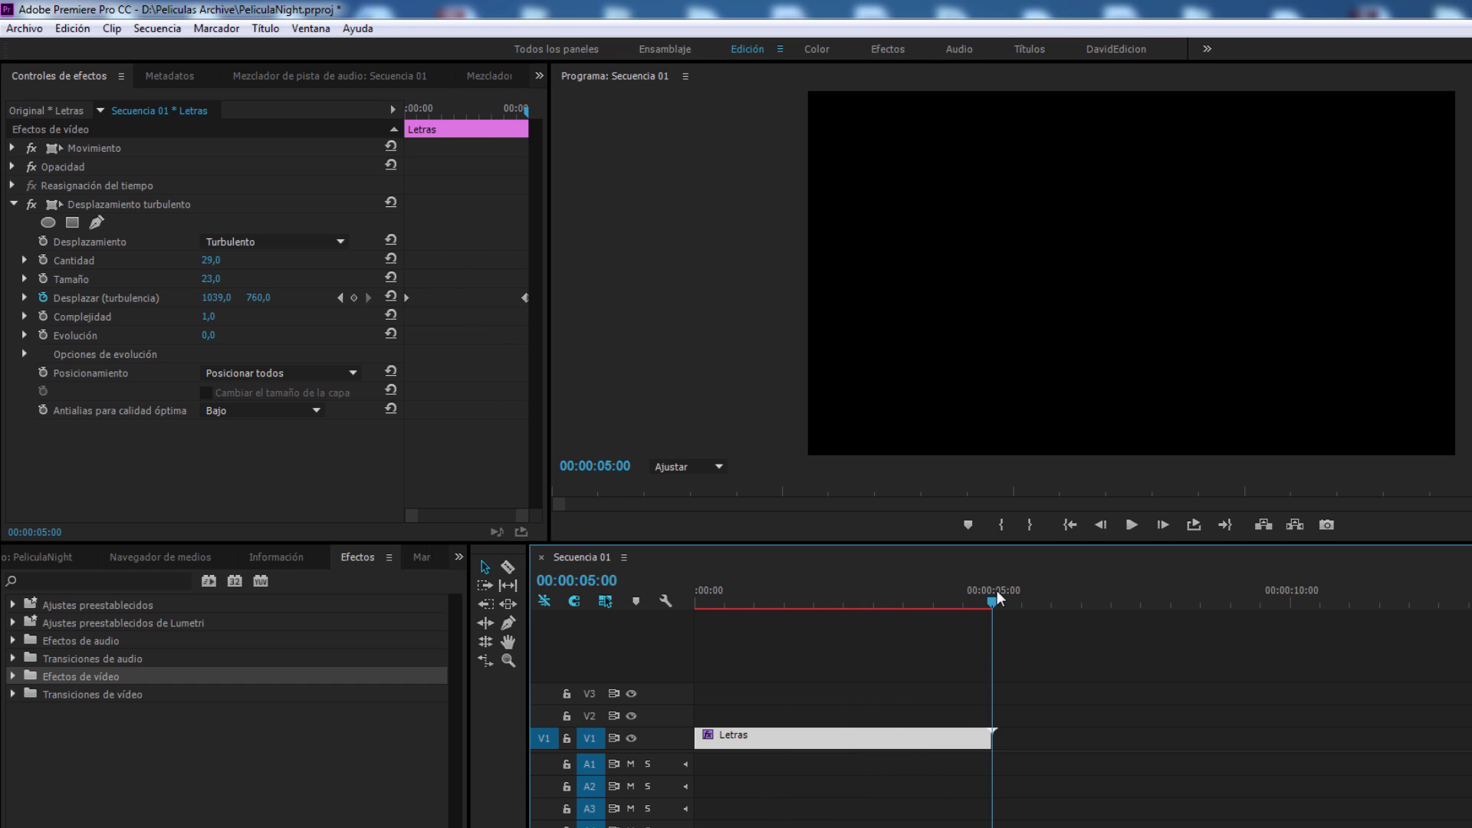
Step: At the 00:00:04:24 keyframe set Desplazar to 1346,0 / 991,0, then play from the start
click(528, 518)
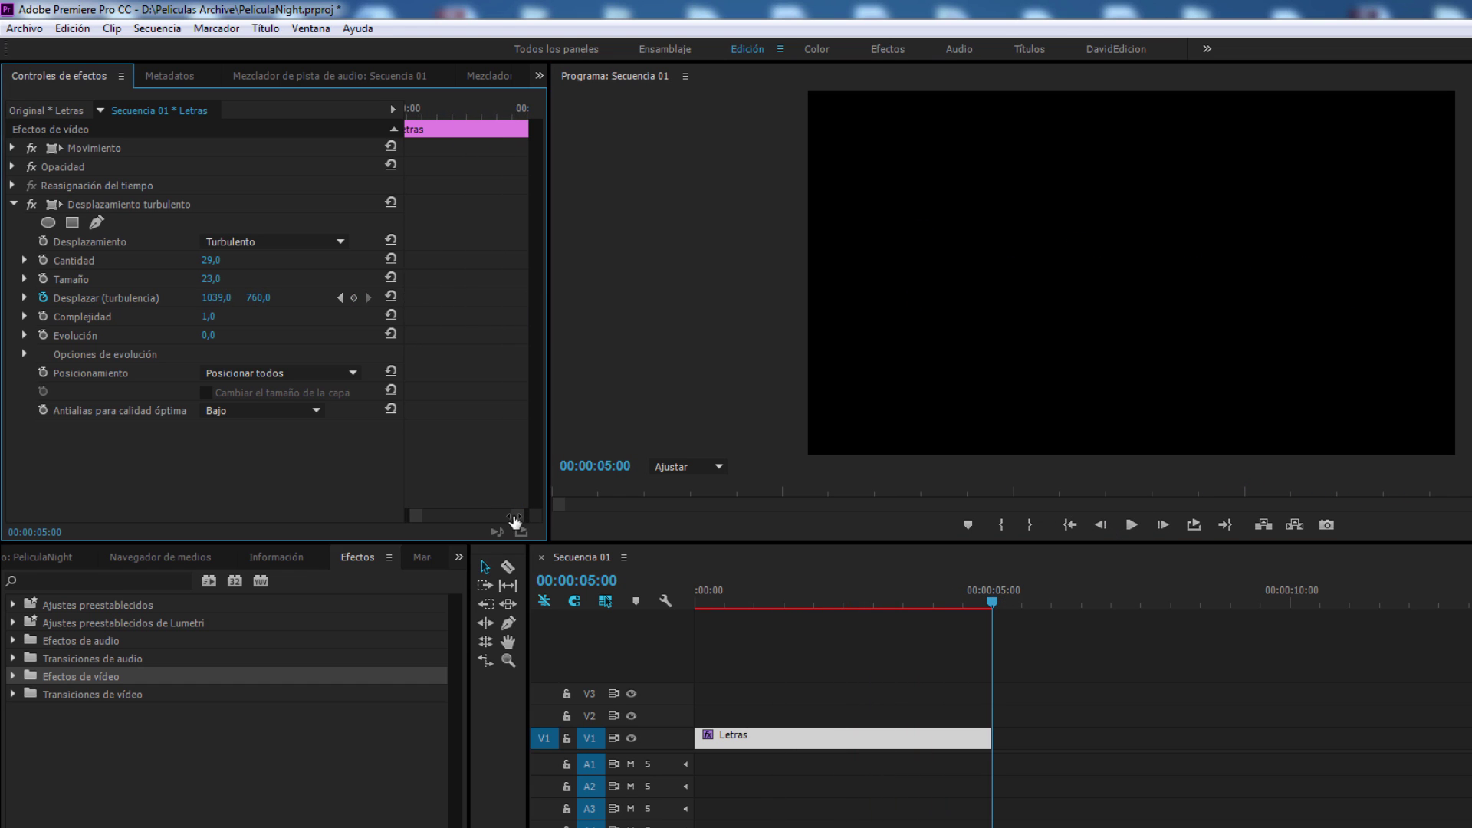
click(521, 113)
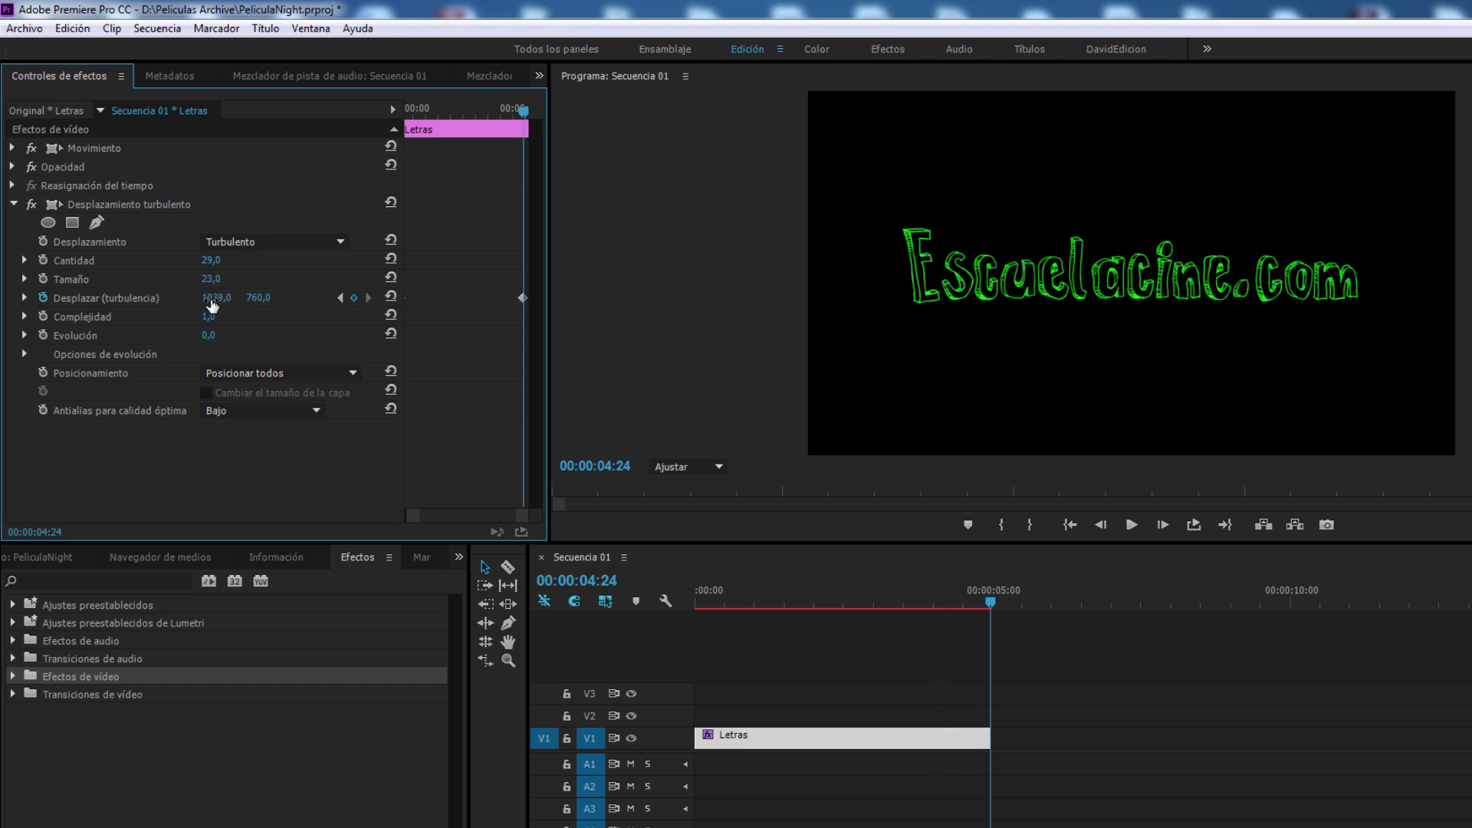
mouse_move(208, 305)
mouse_down()
mouse_move(253, 310)
mouse_move(222, 297)
mouse_up()
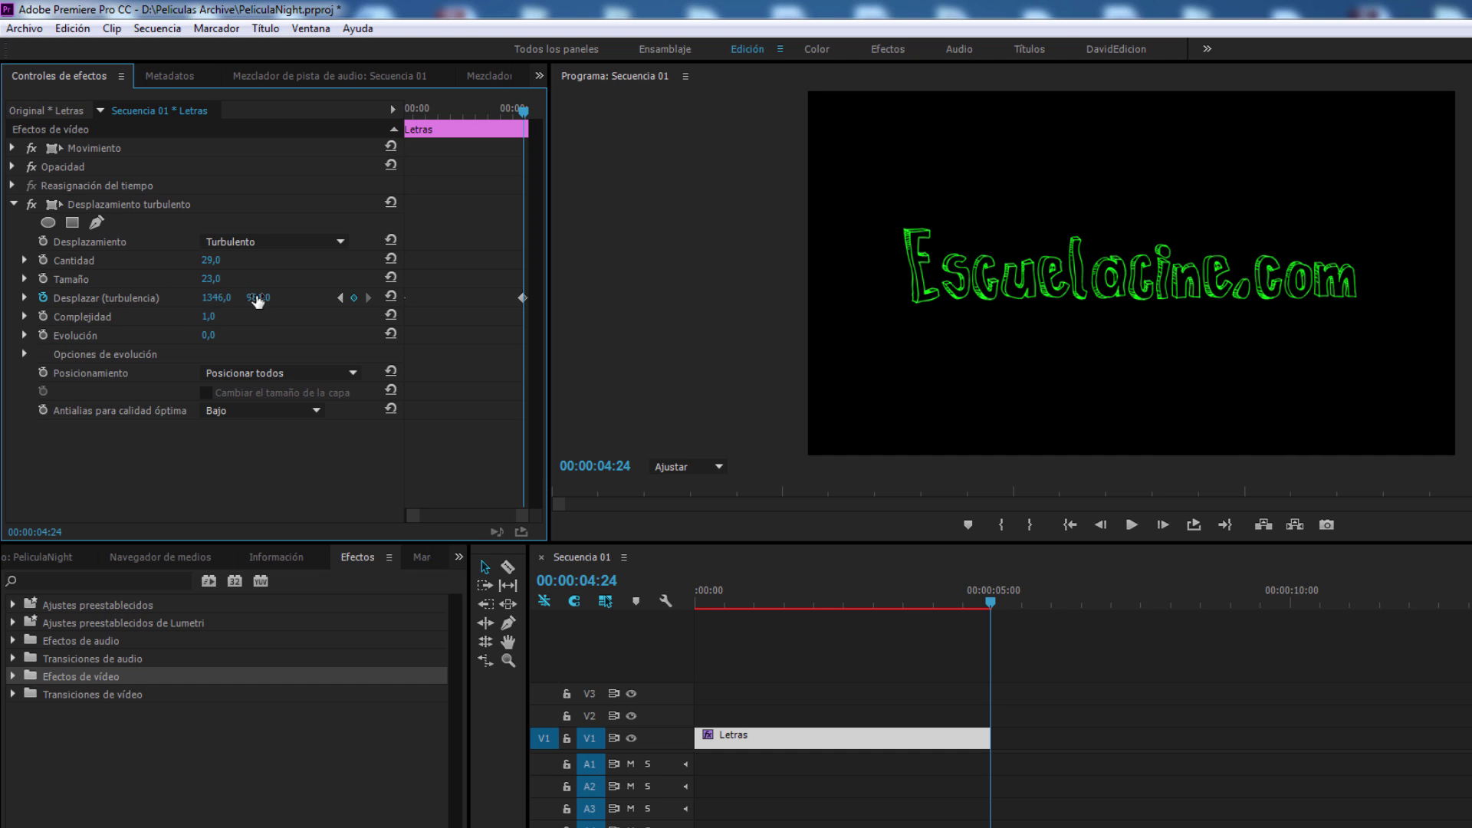
click(710, 592)
click(1133, 525)
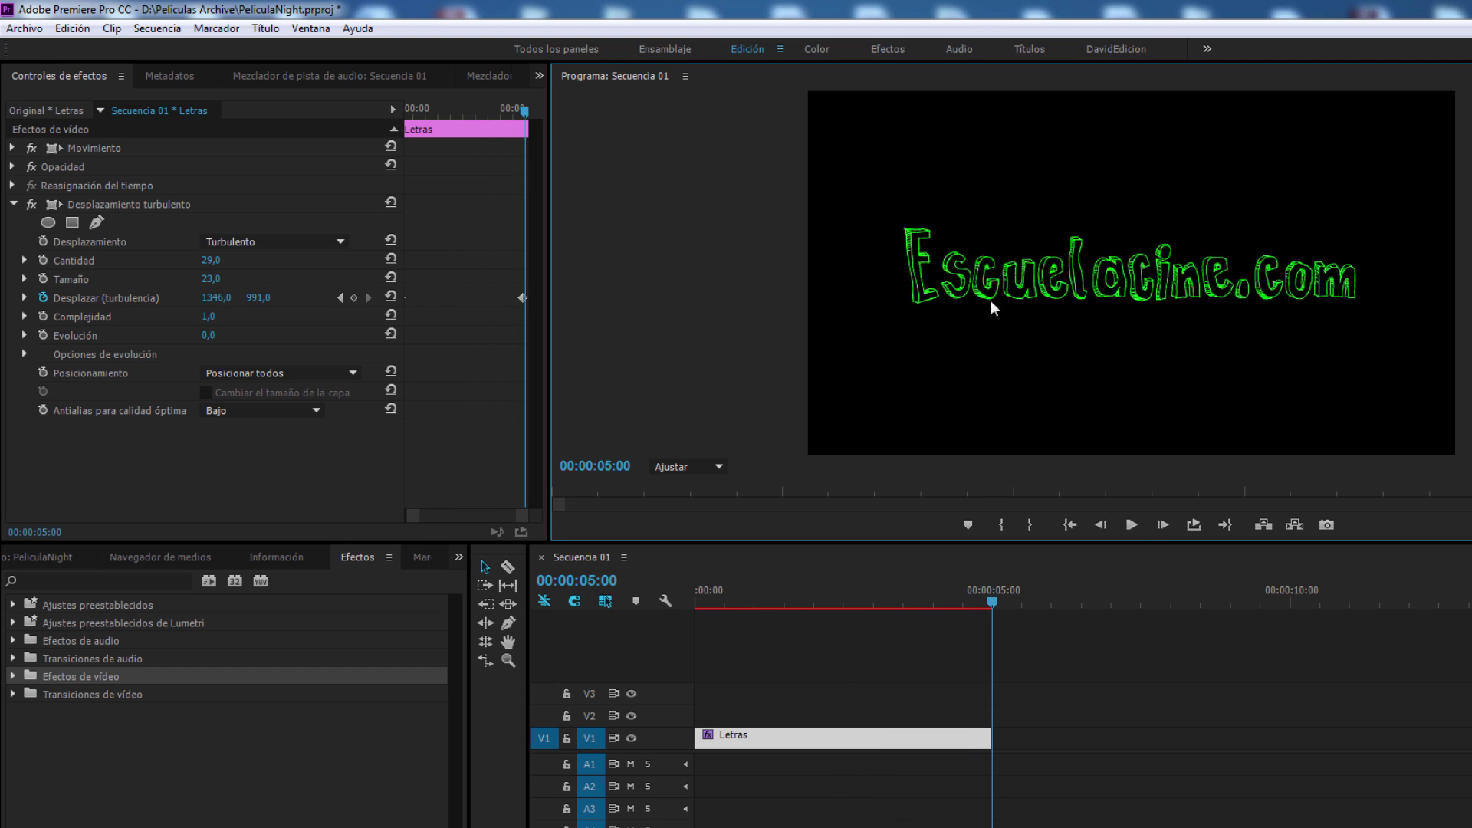
Step: Preview the animation, then push the ending Desplazar horizontal offset further at 00:00:04:24
click(694, 596)
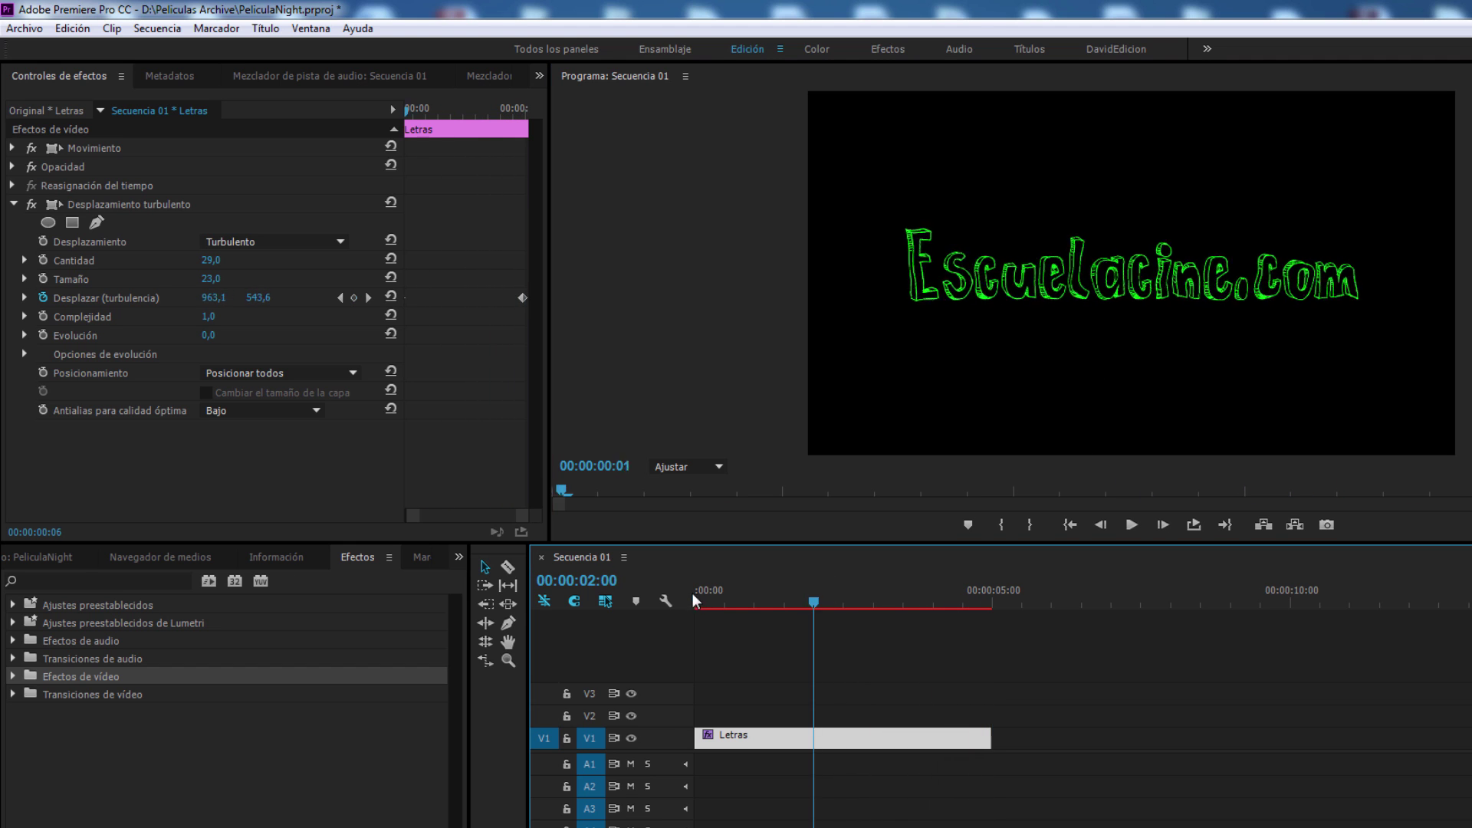
click(1134, 526)
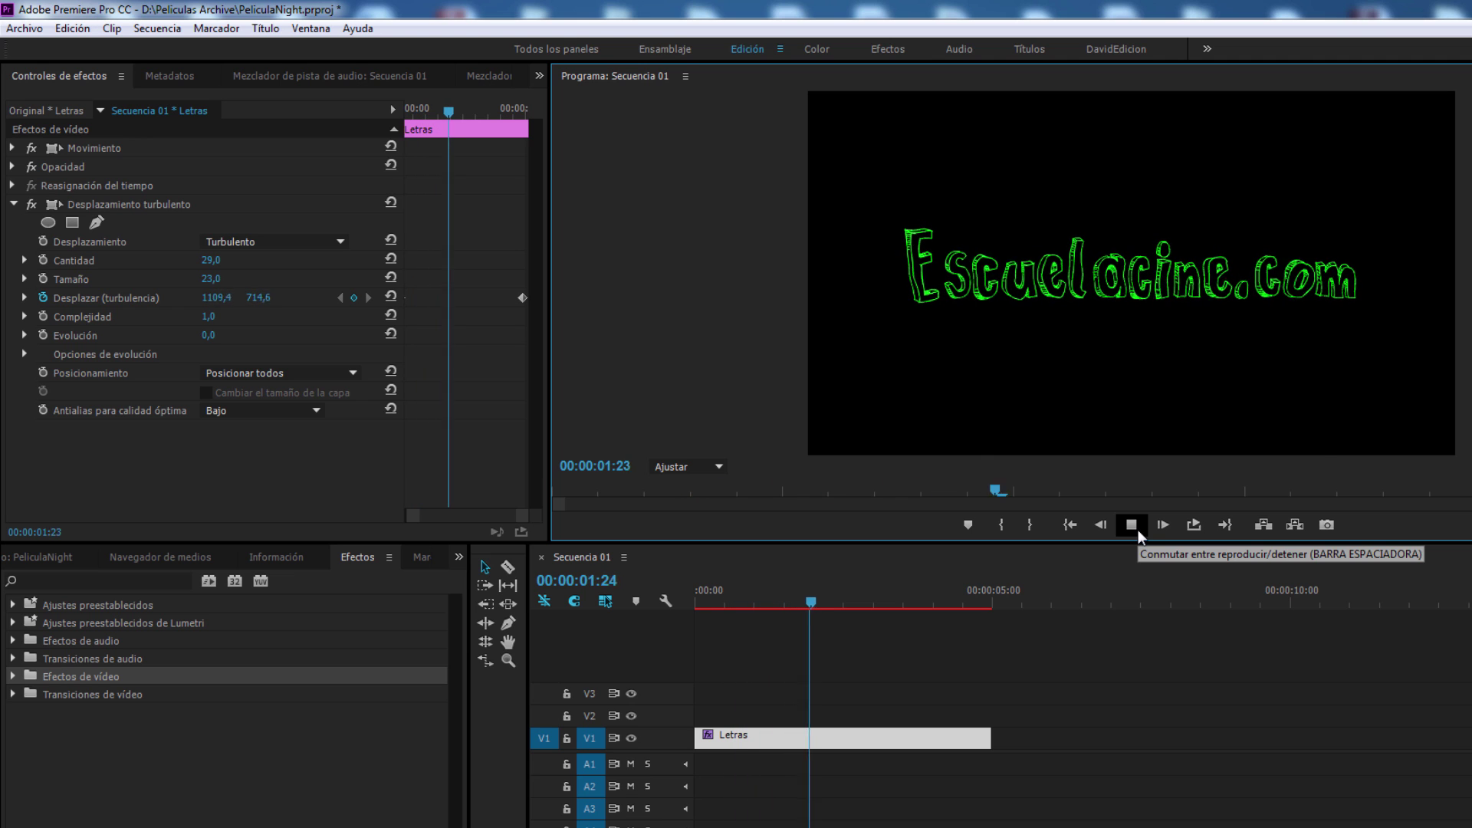
click(1138, 531)
click(519, 113)
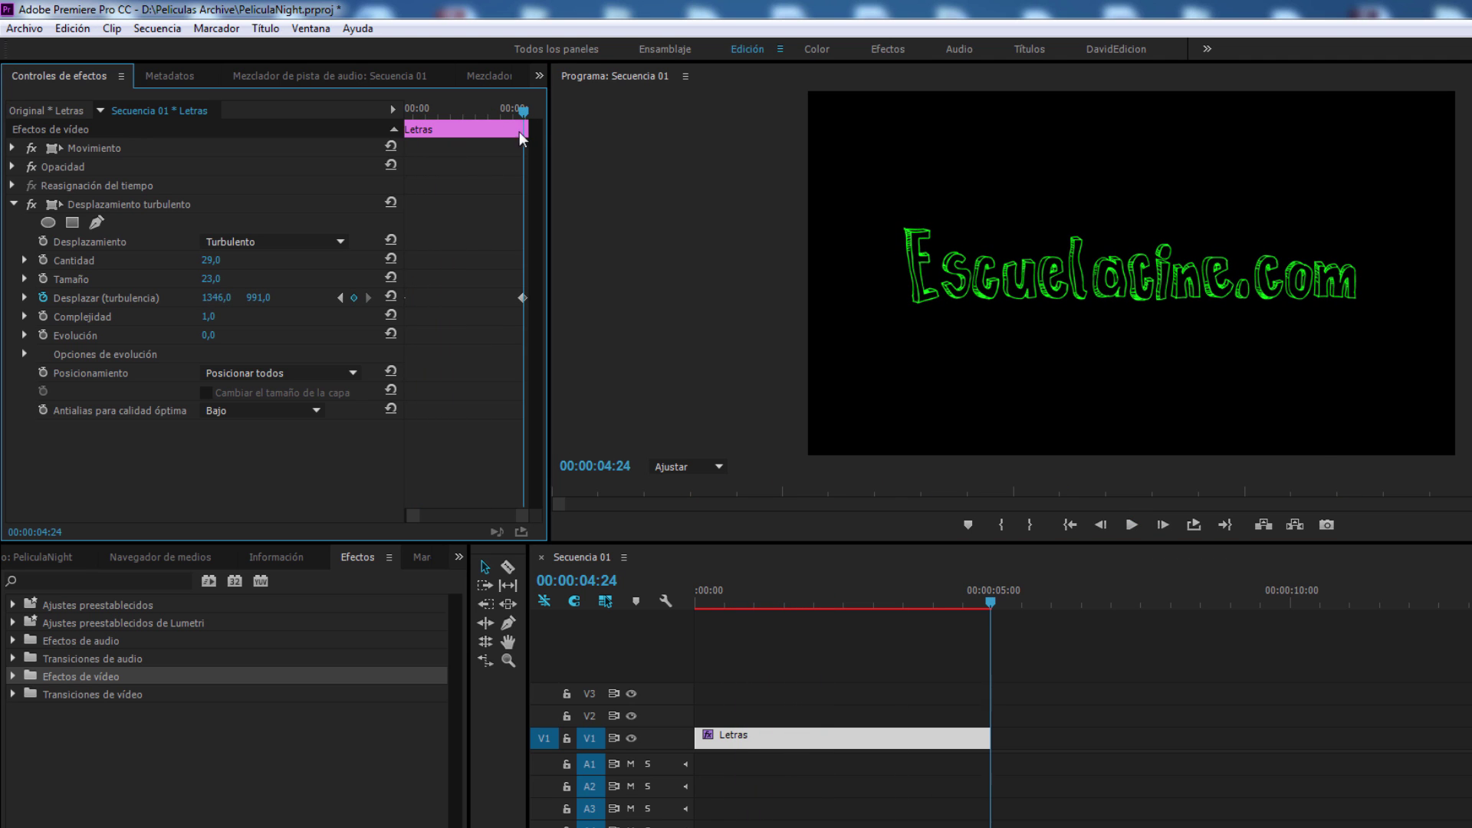
drag(218, 307, 397, 298)
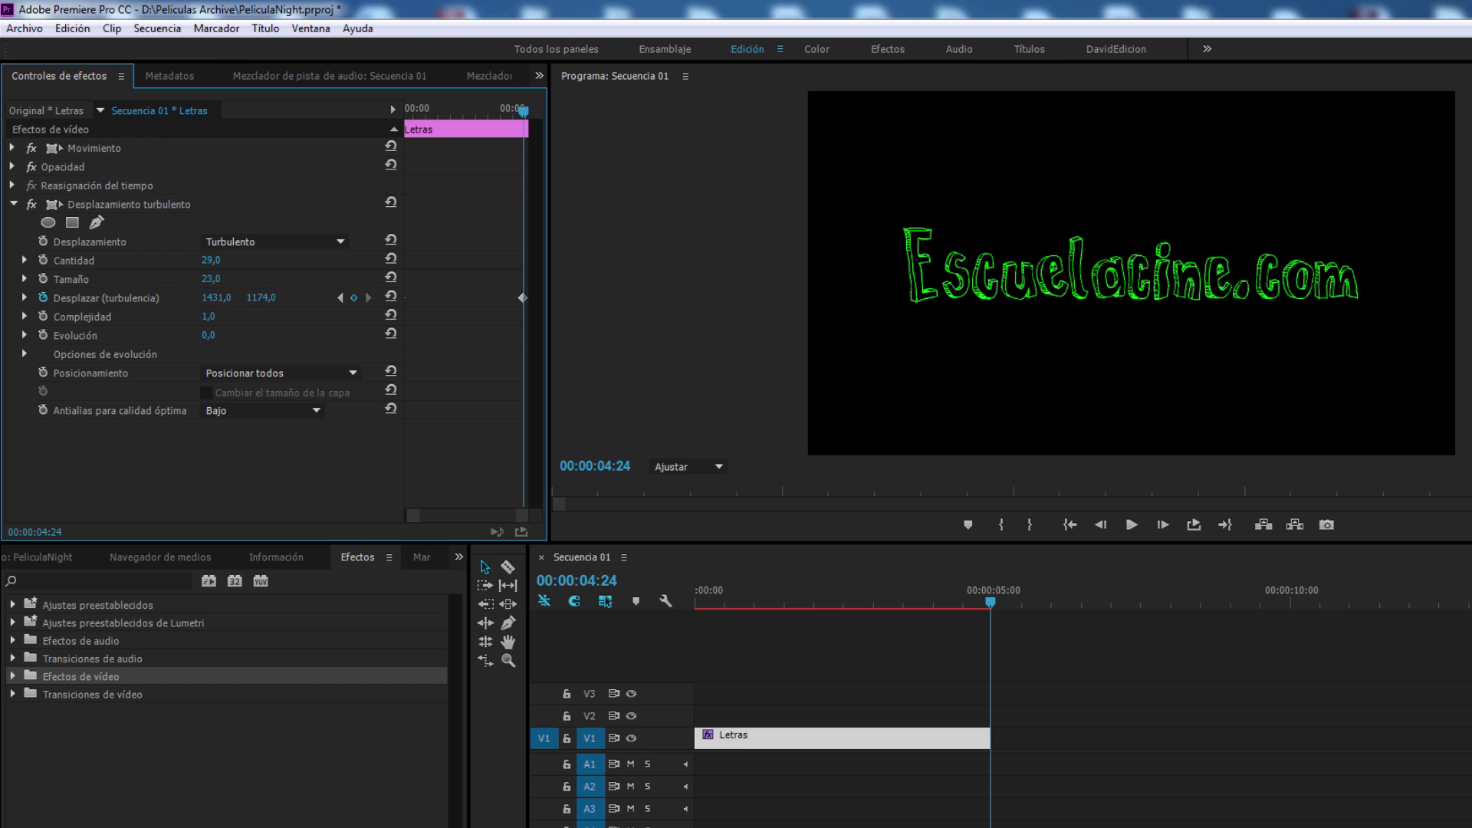
Step: Replay the animation and adjust the ending vertical offset, giving 1537,0 / 1153,0
drag(862, 603, 663, 593)
click(1131, 525)
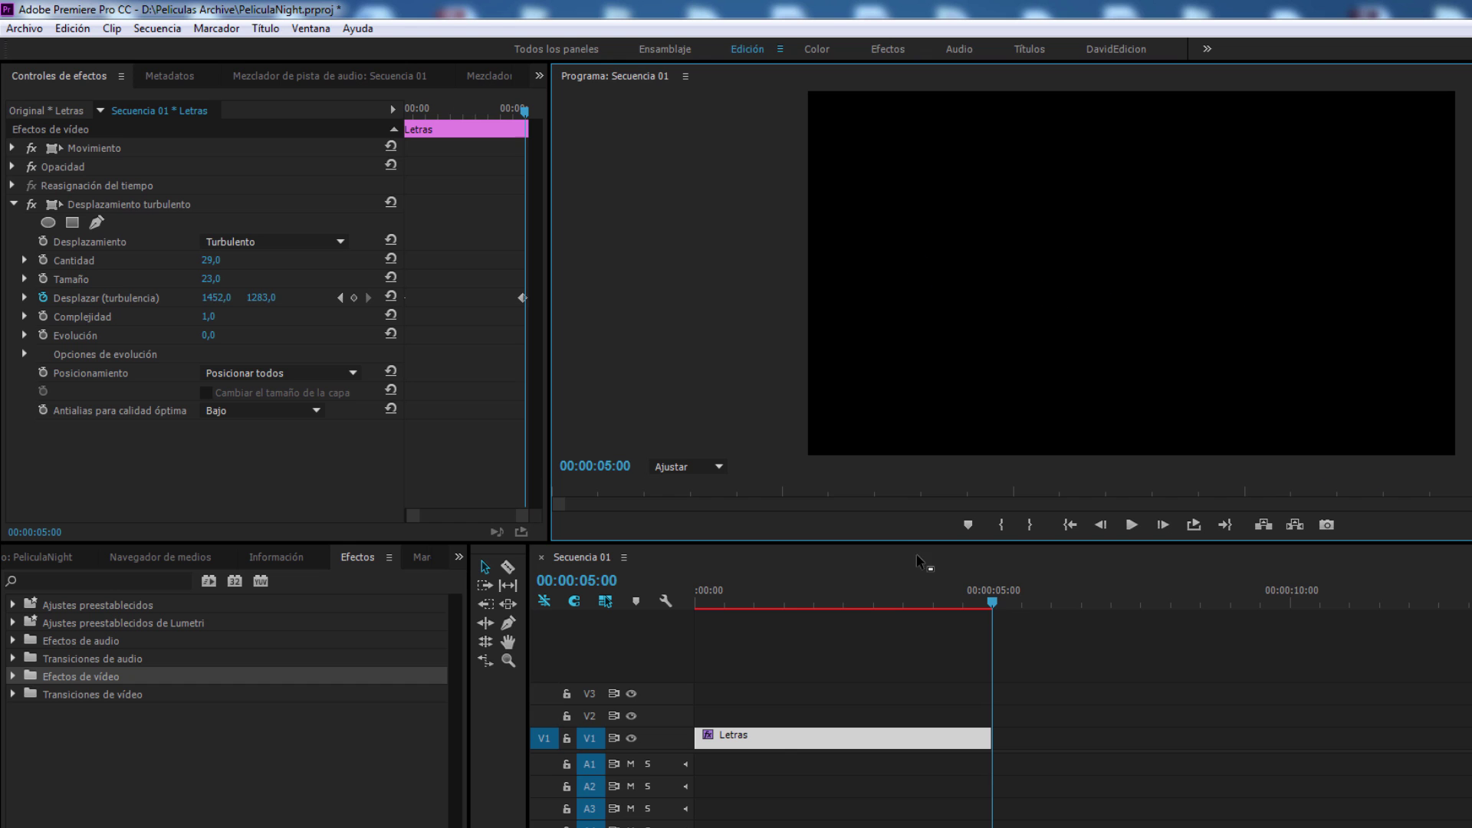
drag(807, 593, 774, 594)
drag(503, 108, 522, 104)
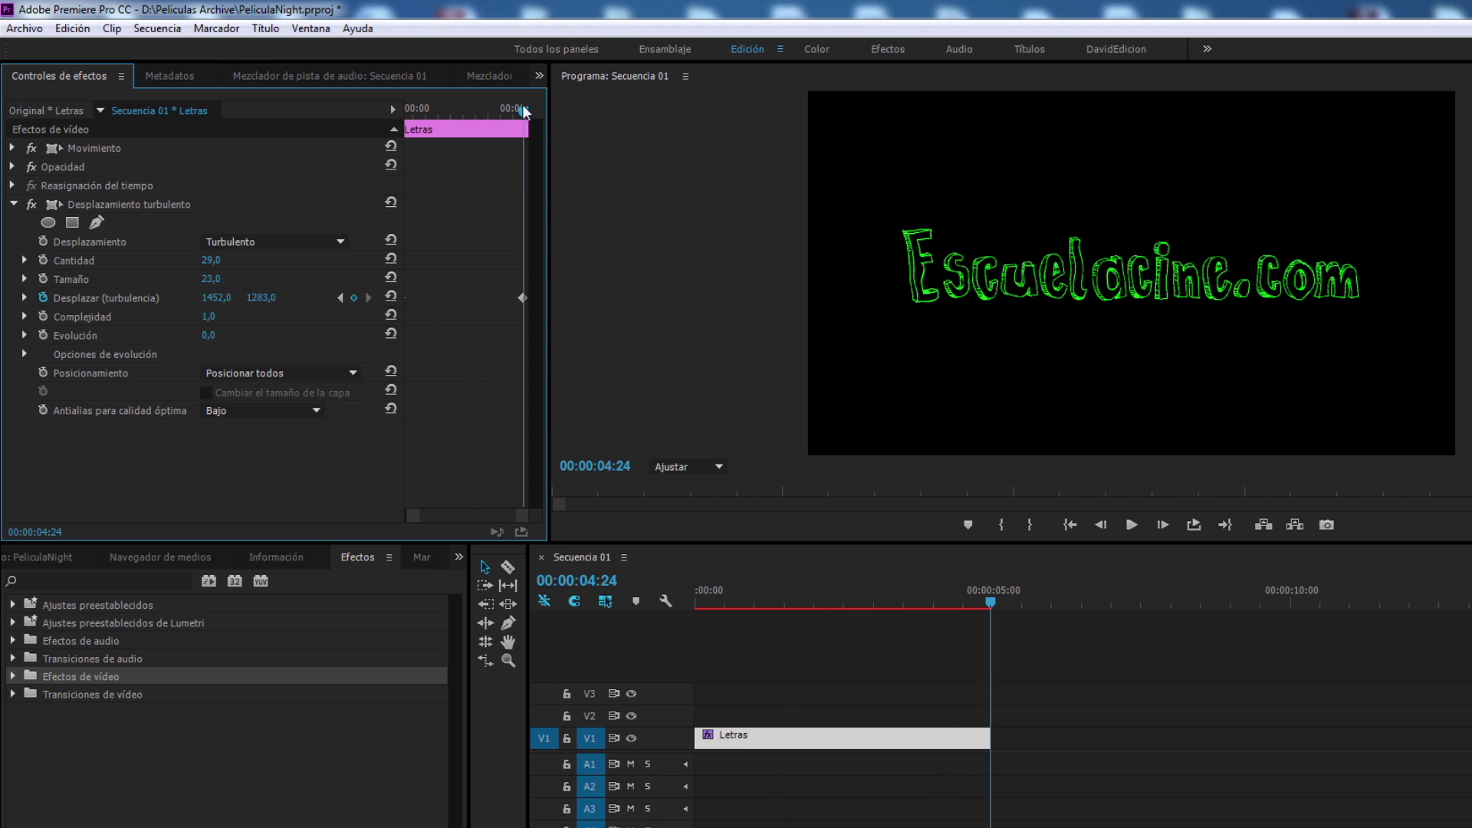
drag(260, 297, 230, 297)
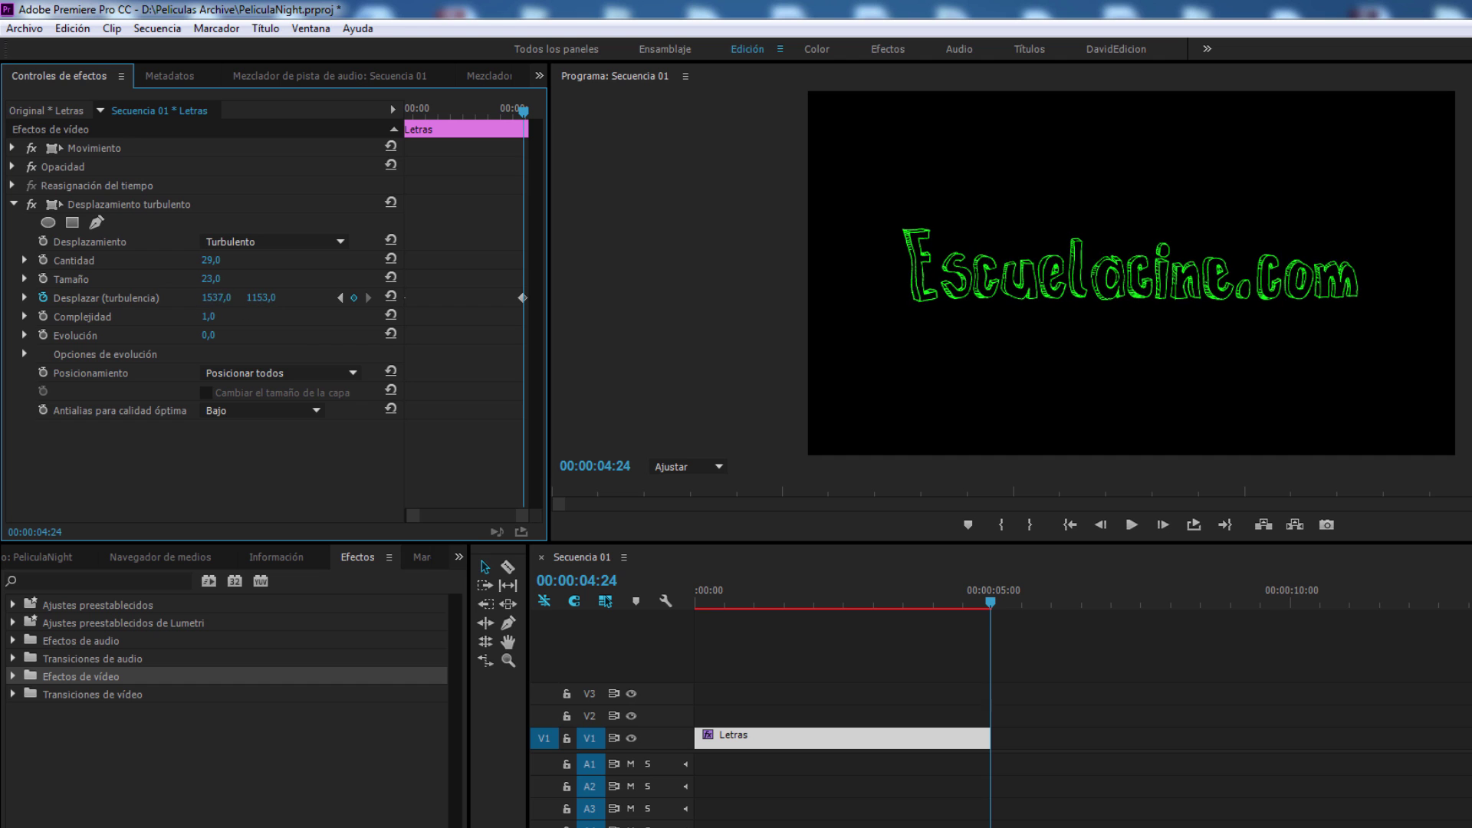
Step: Play the title and scrub to 00:00:01:06 to inspect the drifting letters
drag(760, 599, 694, 599)
click(1130, 525)
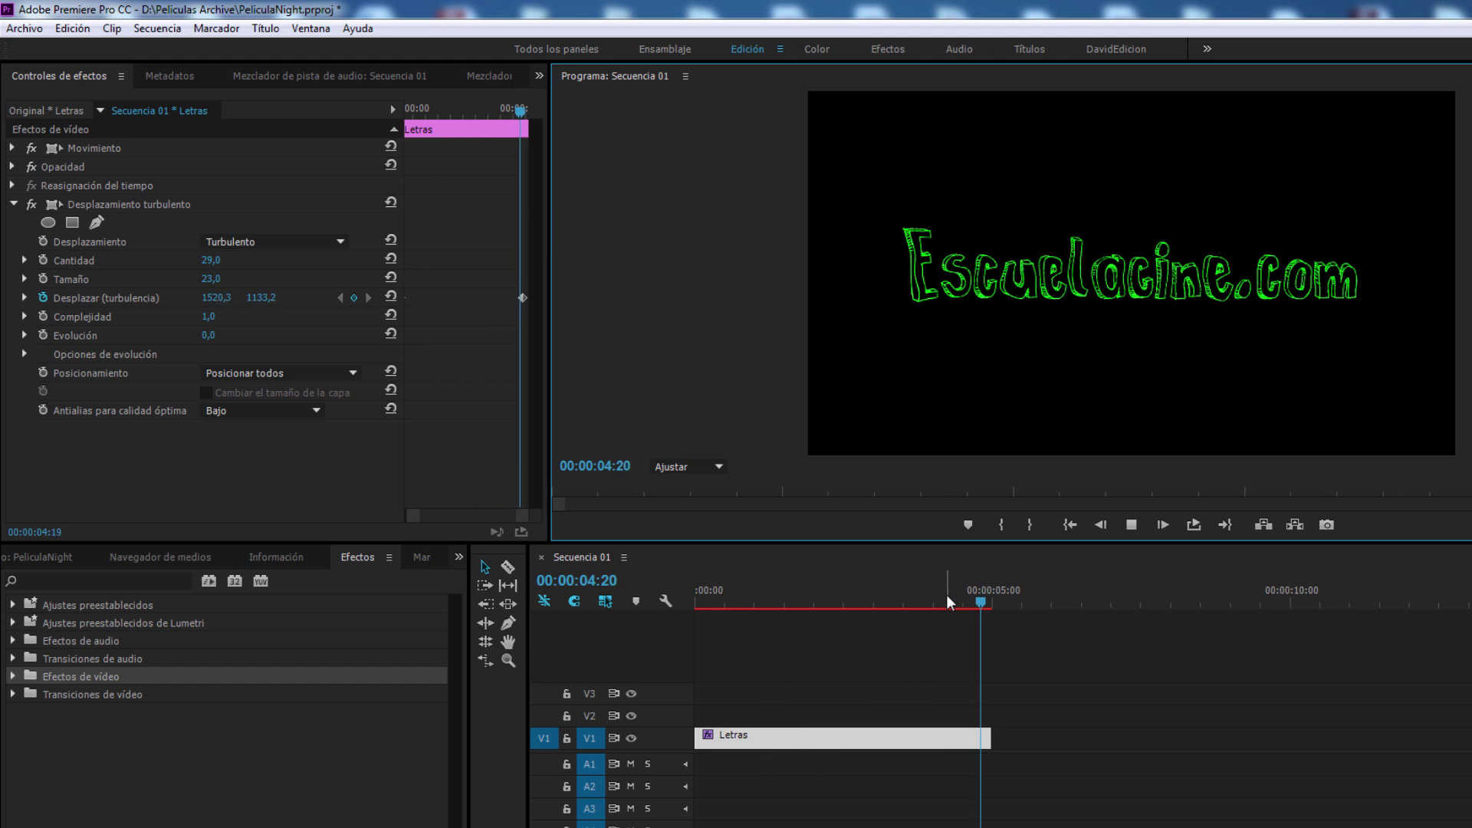
key(space)
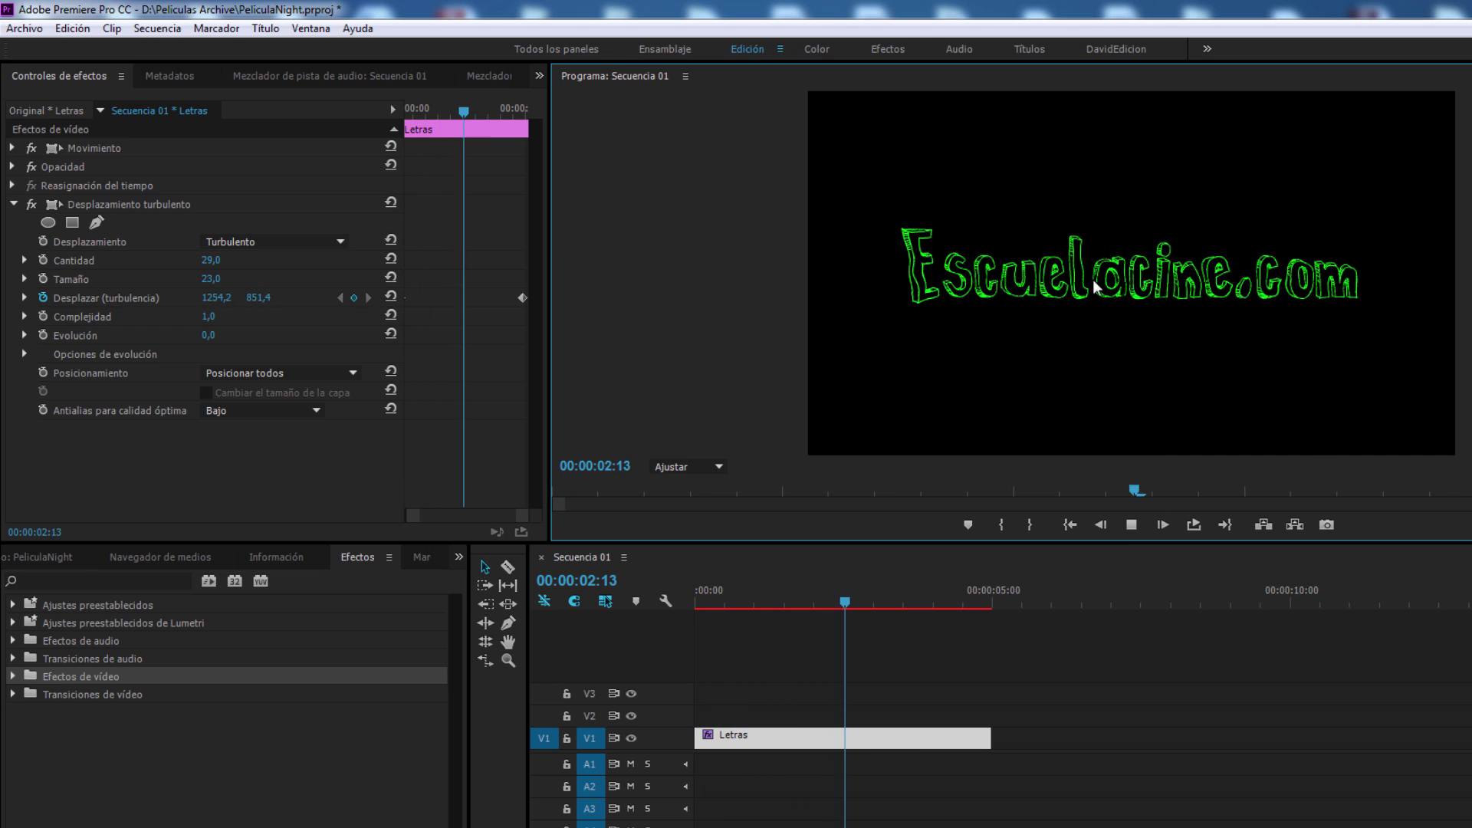
click(772, 598)
drag(772, 598, 794, 619)
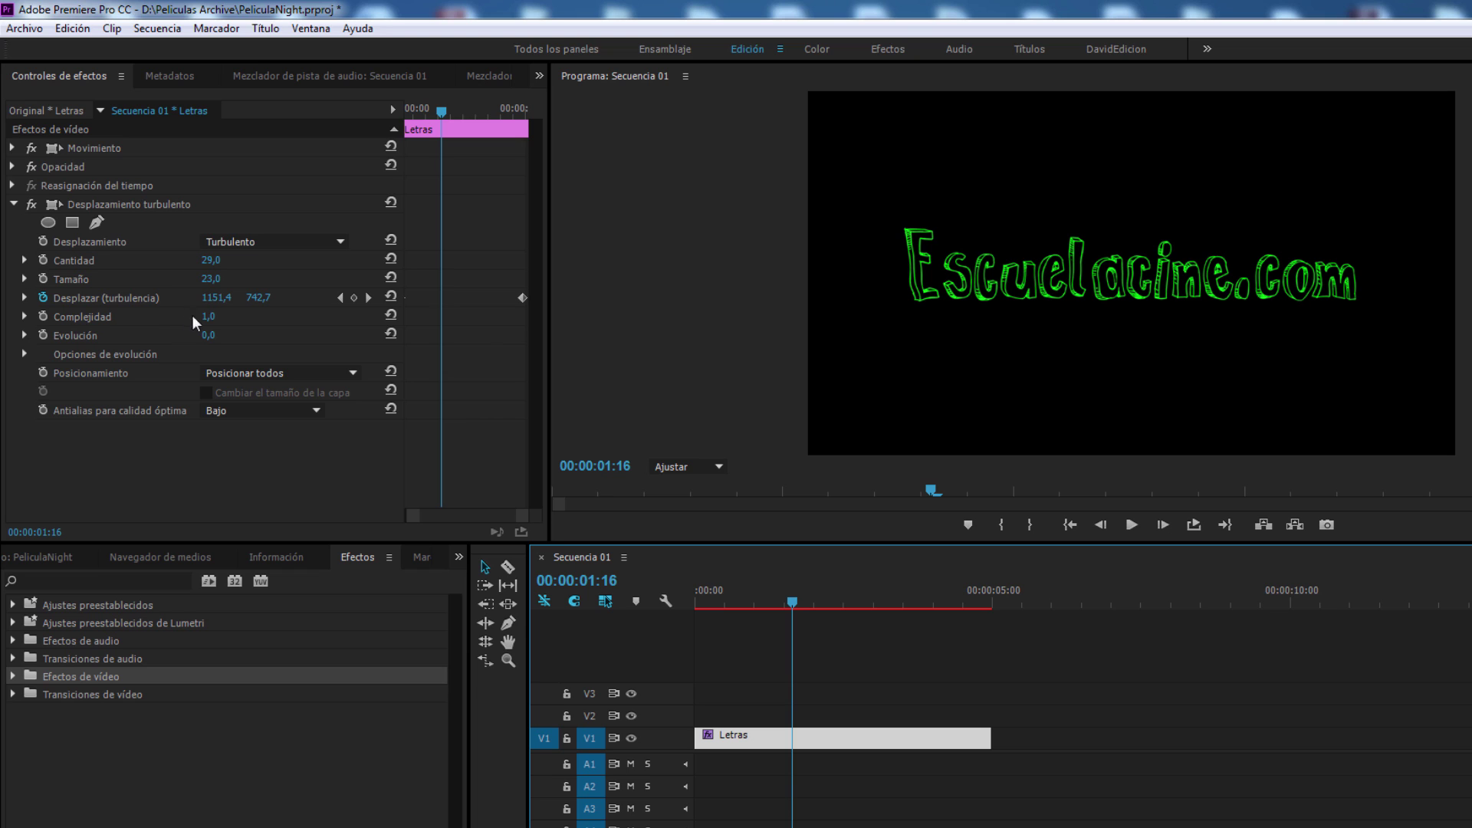
click(769, 602)
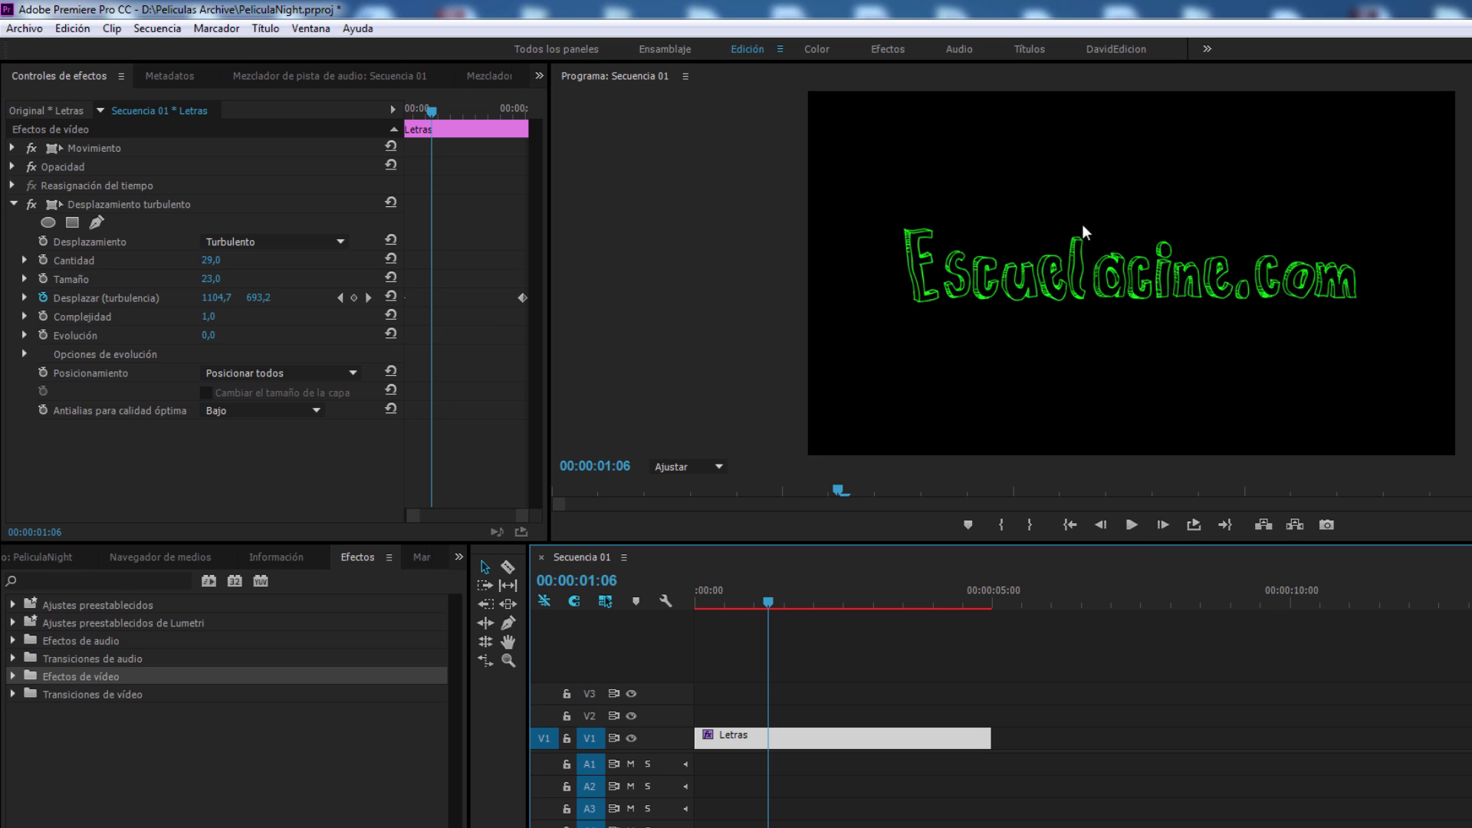
Step: Raise the turbulence Complejidad to 9,3 and scrub to check the roughness
click(211, 320)
drag(208, 317, 858, 413)
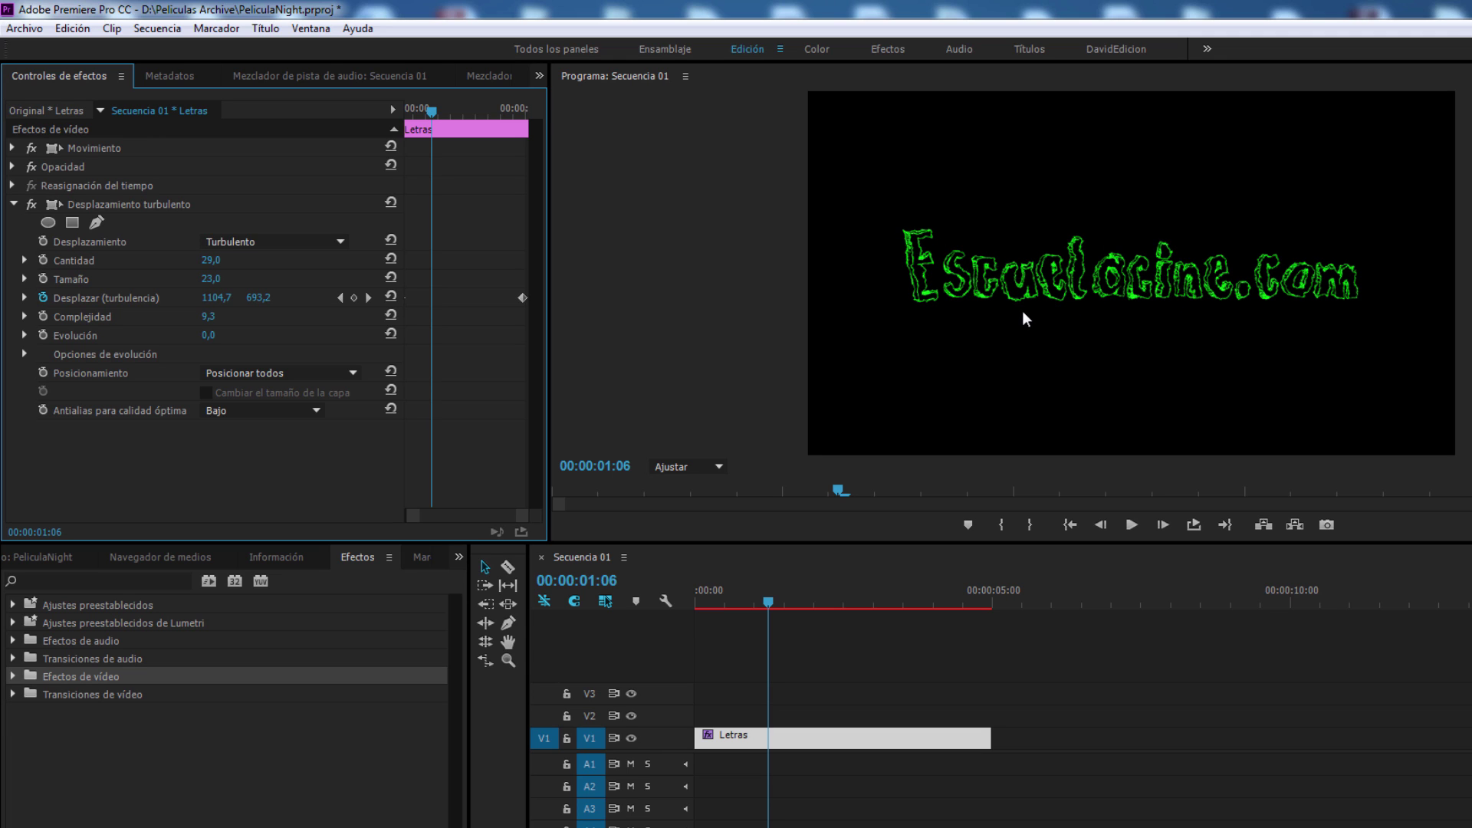
drag(790, 602, 760, 607)
Step: Lower Complejidad to 2,7 and play the animation from the beginning
click(225, 317)
drag(226, 317, 192, 317)
drag(783, 592, 803, 595)
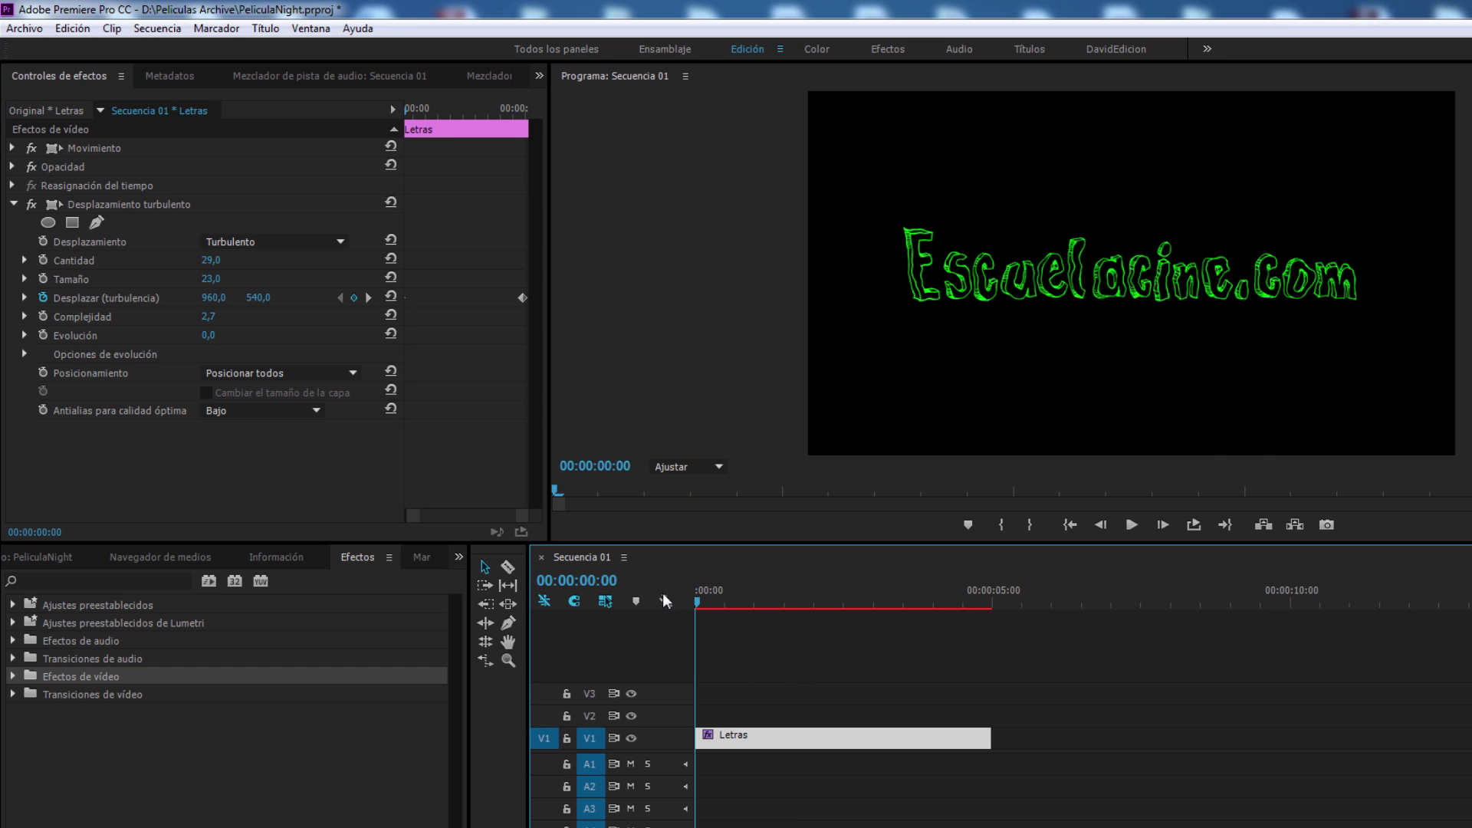
click(1130, 525)
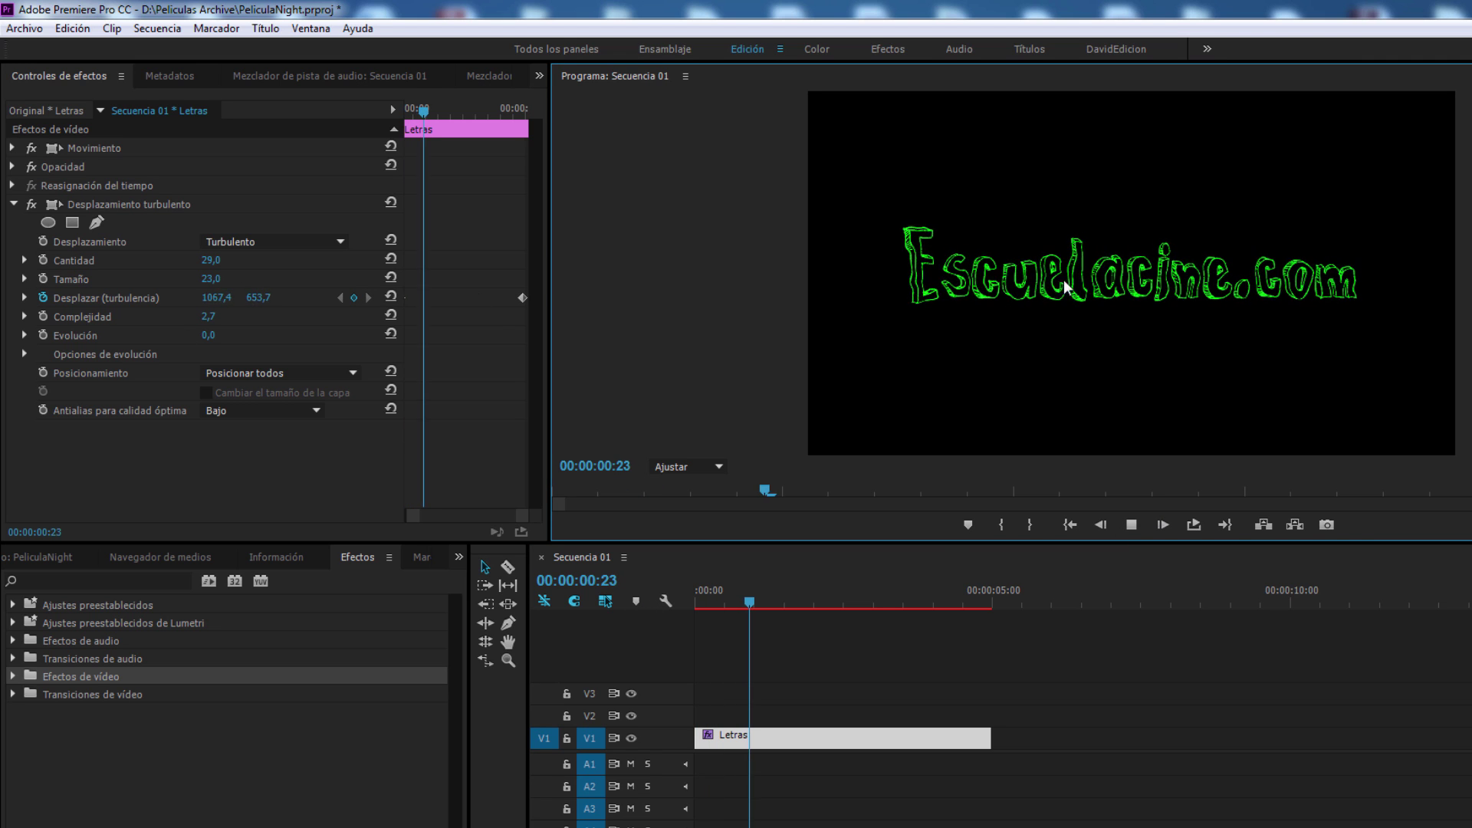
Step: Lower Complejidad to 1,7, play it back and stop at 00:00:00:22
drag(843, 589, 775, 590)
mouse_move(207, 316)
mouse_down()
mouse_move(191, 316)
mouse_move(215, 315)
mouse_up()
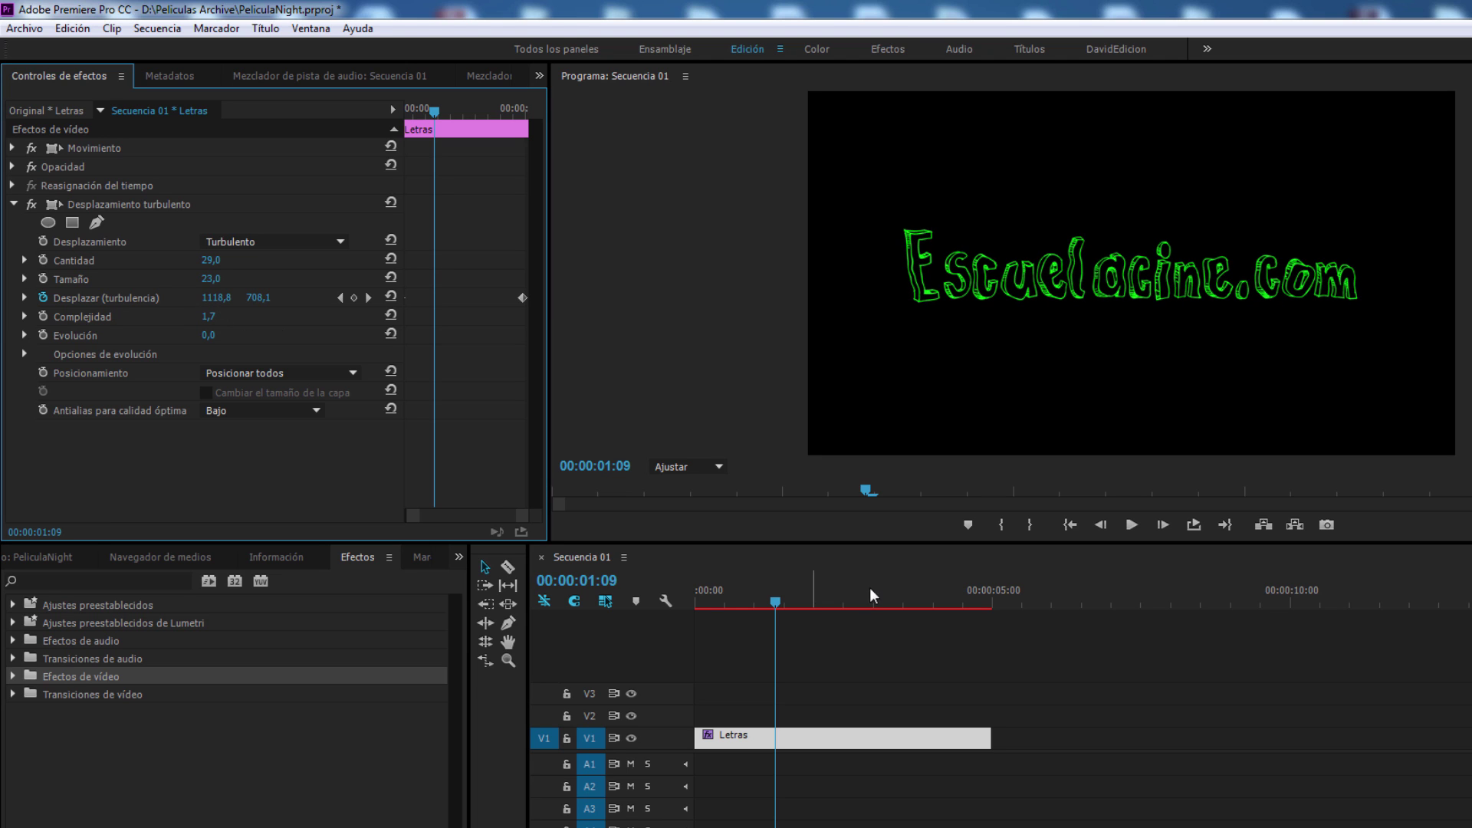
click(742, 563)
key(Home)
click(1131, 524)
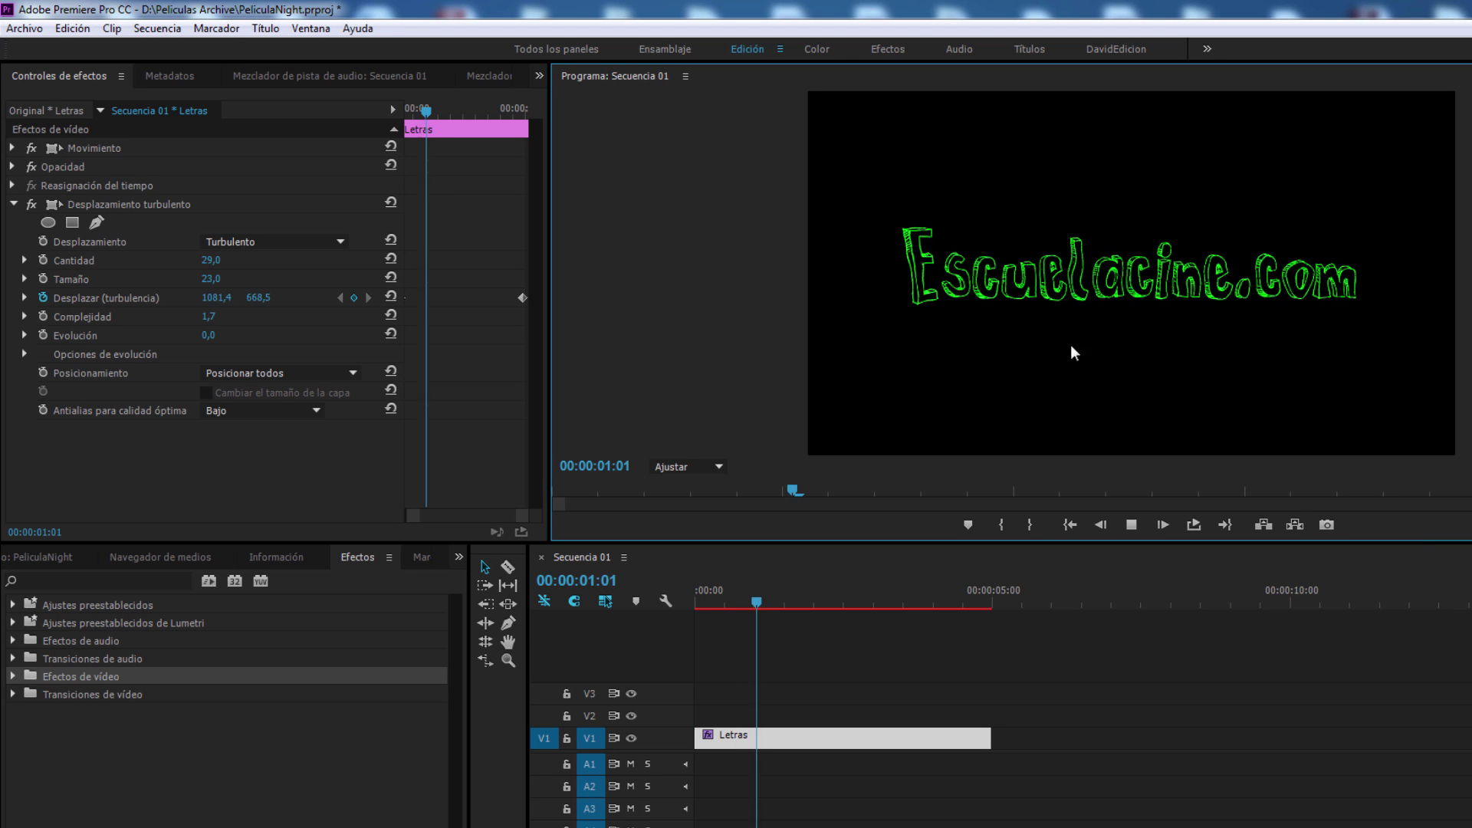
click(1131, 524)
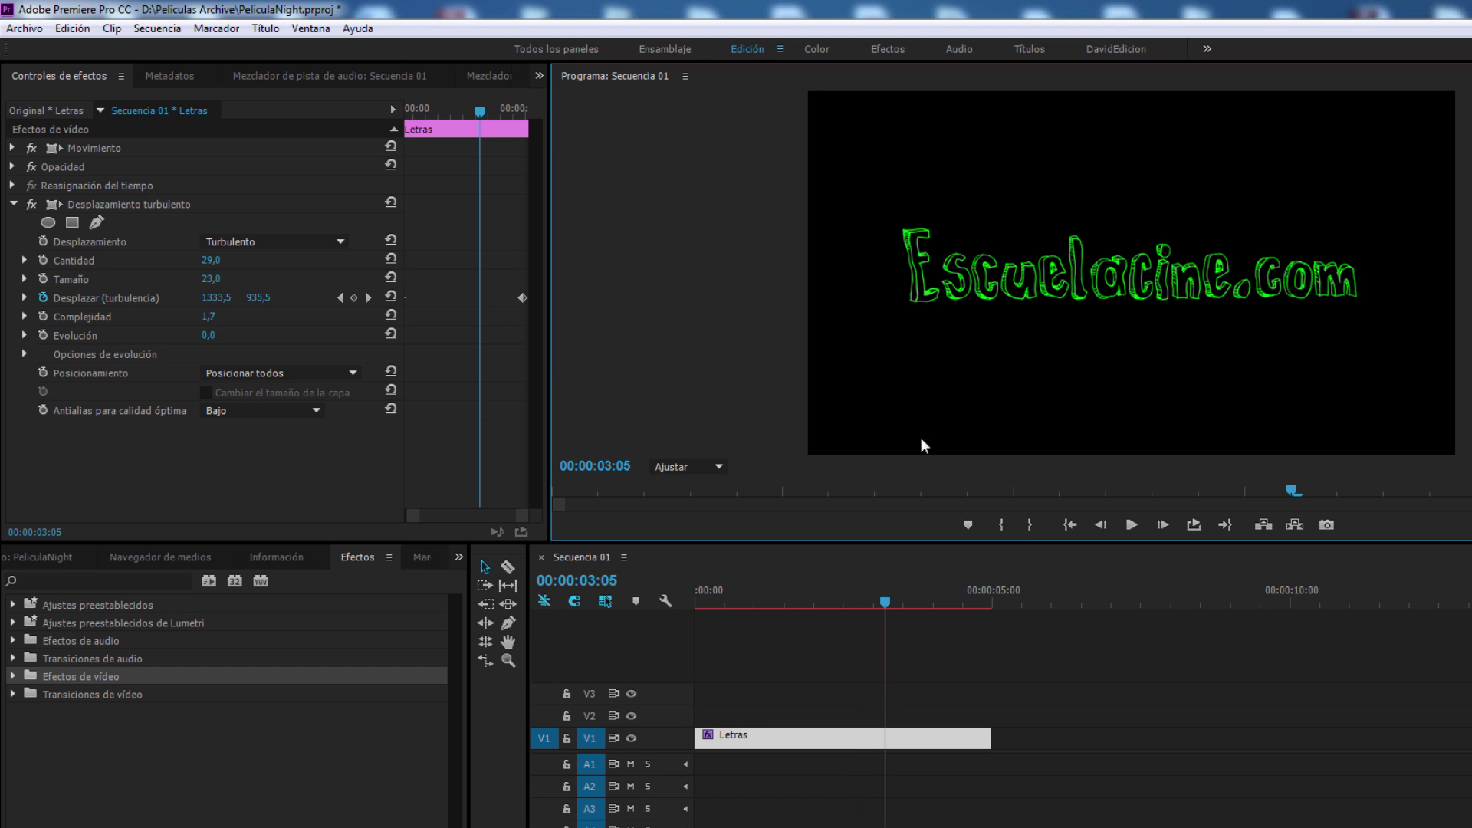
click(748, 592)
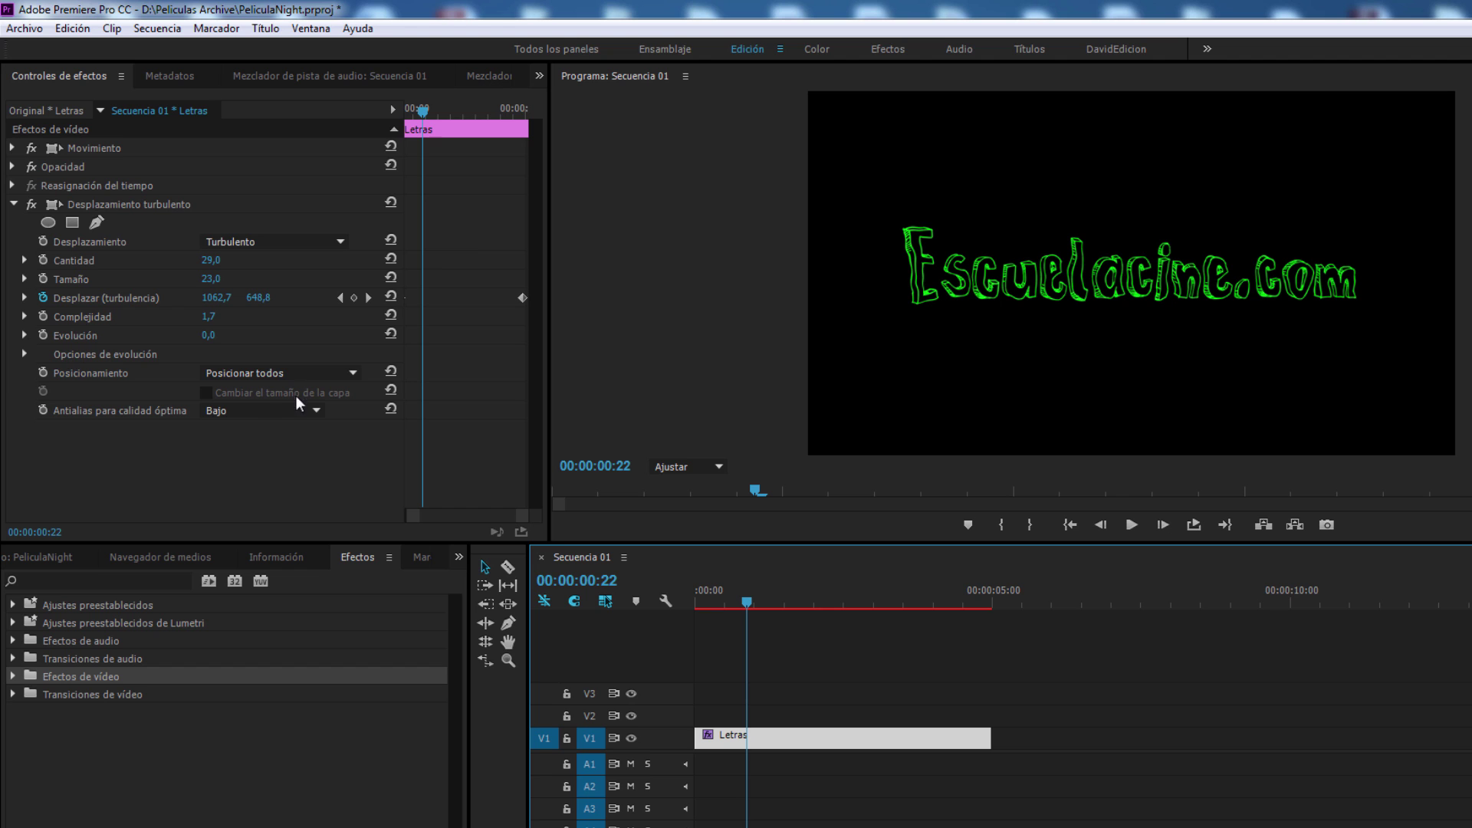
Step: Try Evolución values up to 4x276°, reset it to 0° and keyframe it at 00:00:00:00
drag(207, 337, 788, 340)
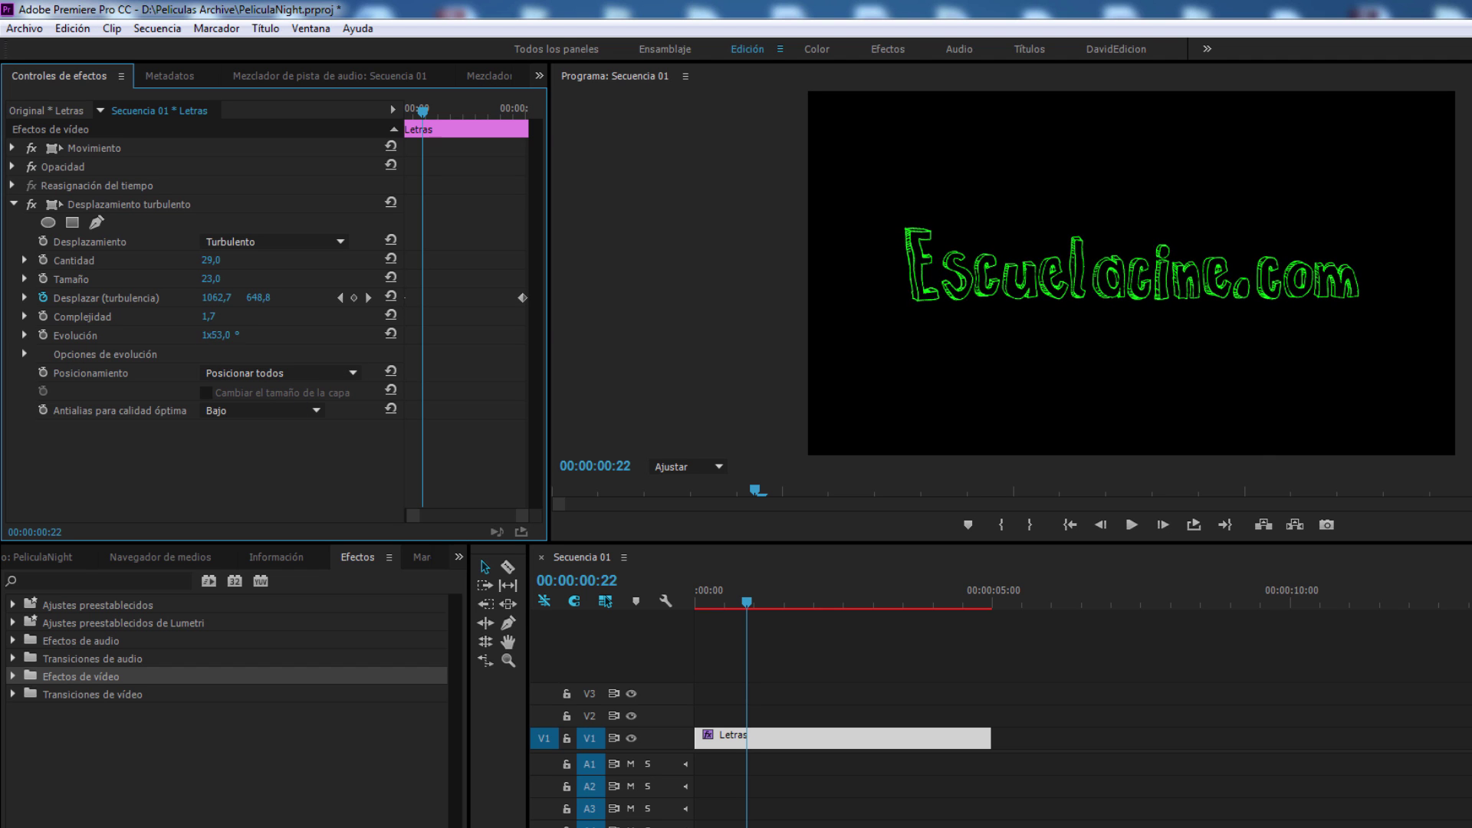
drag(218, 335, 204, 297)
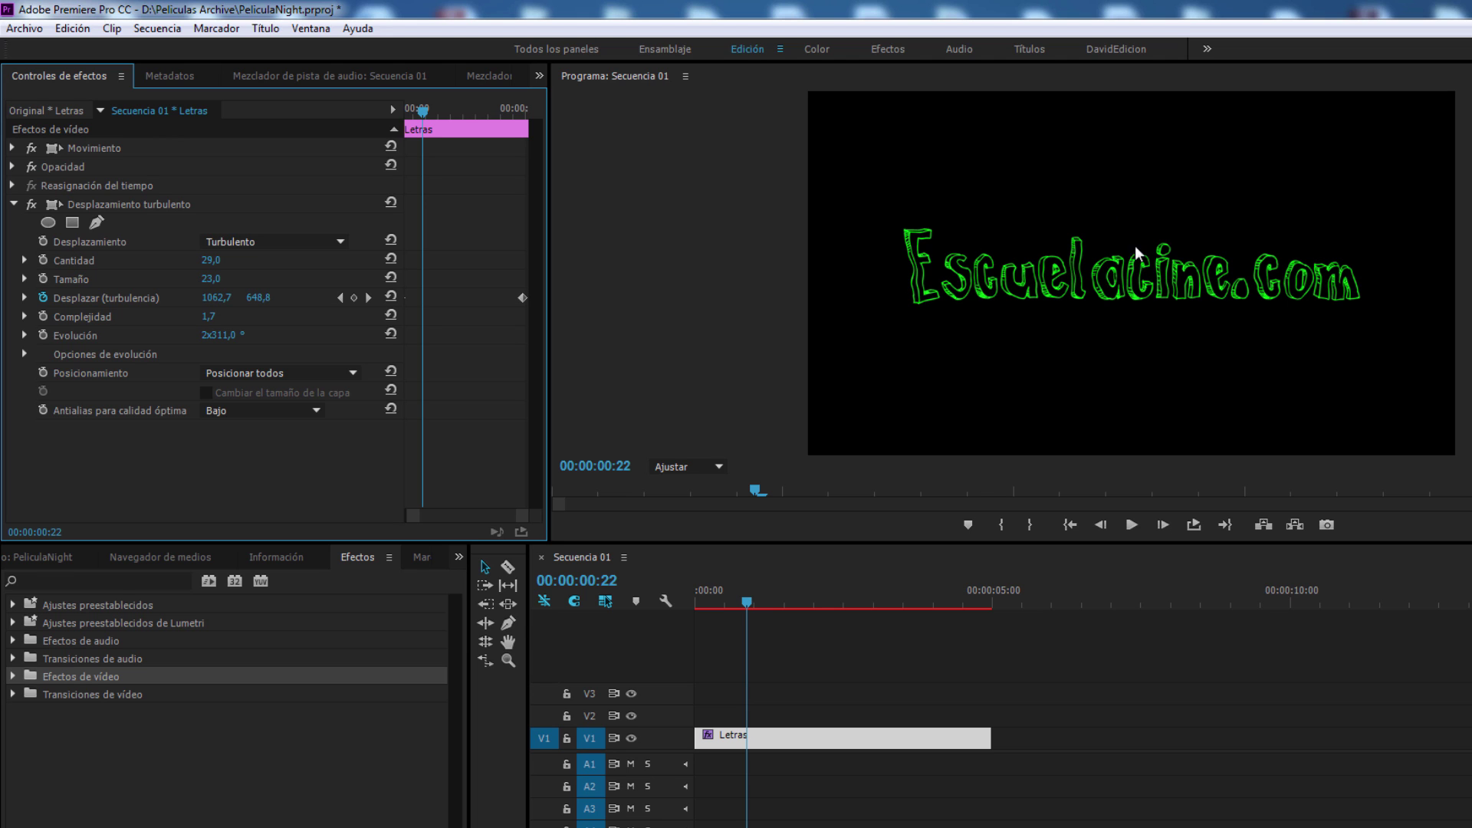
drag(227, 341, 751, 342)
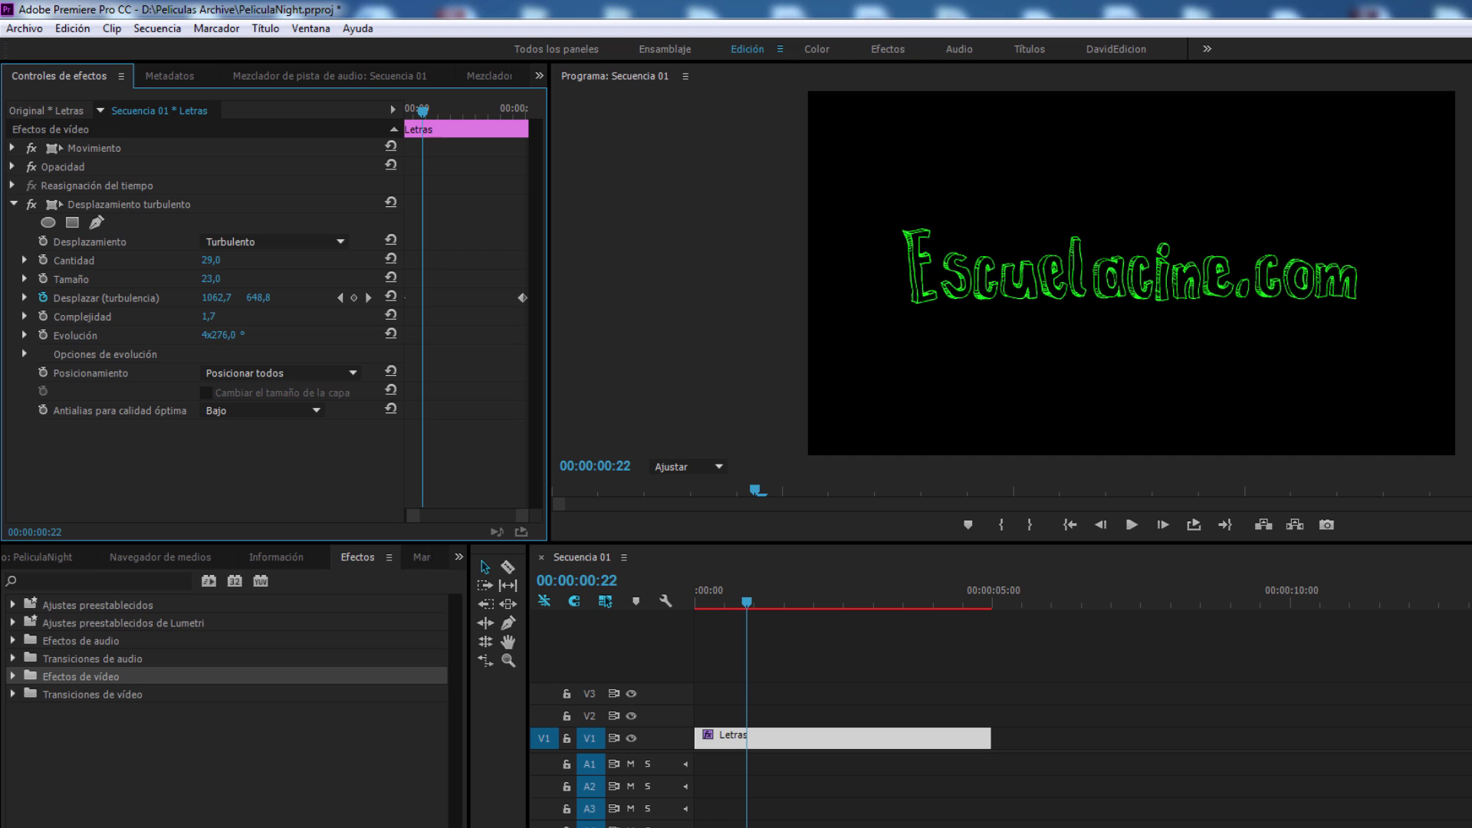
click(391, 335)
drag(732, 599, 694, 599)
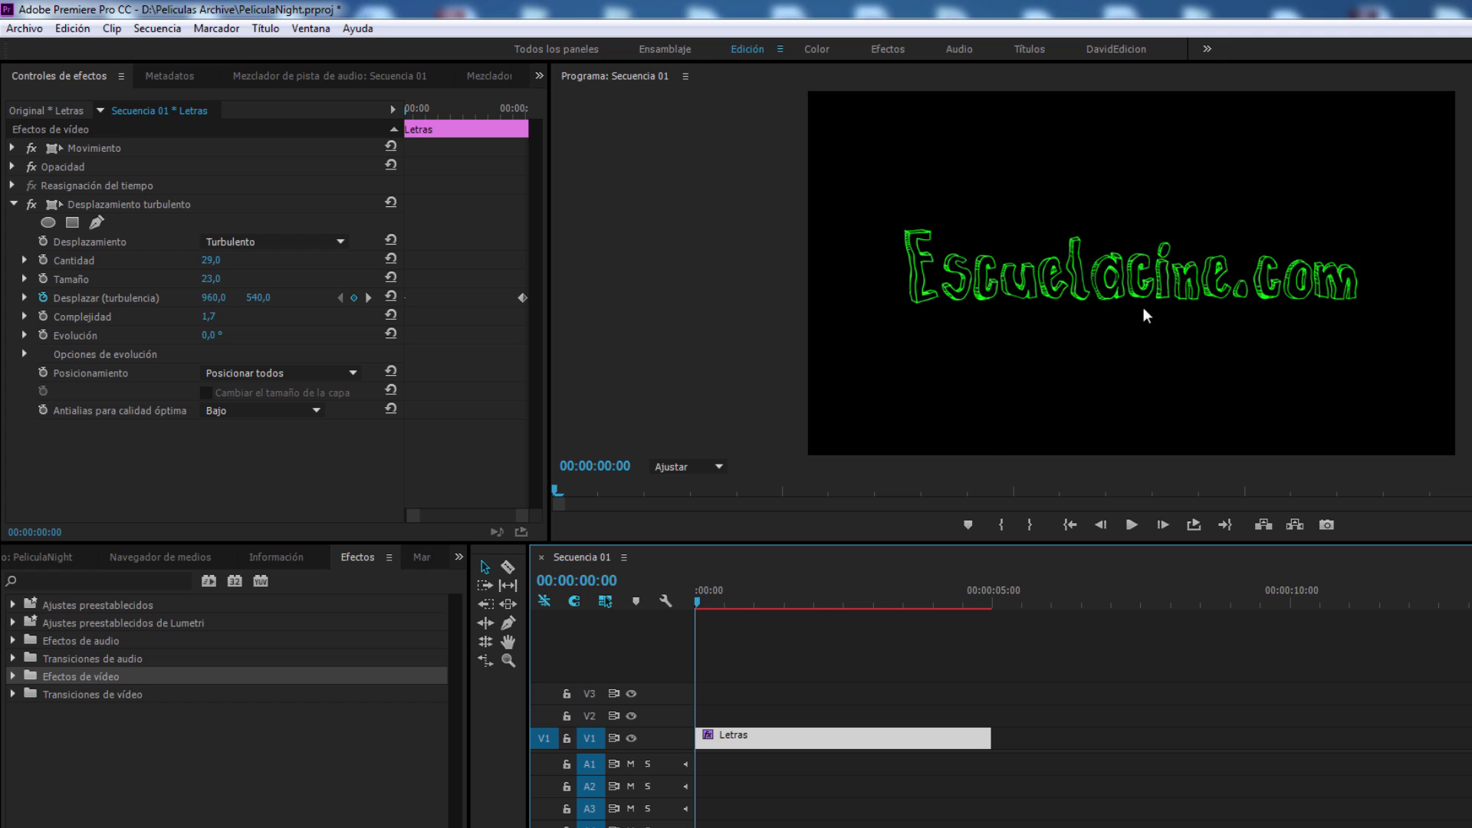
click(43, 335)
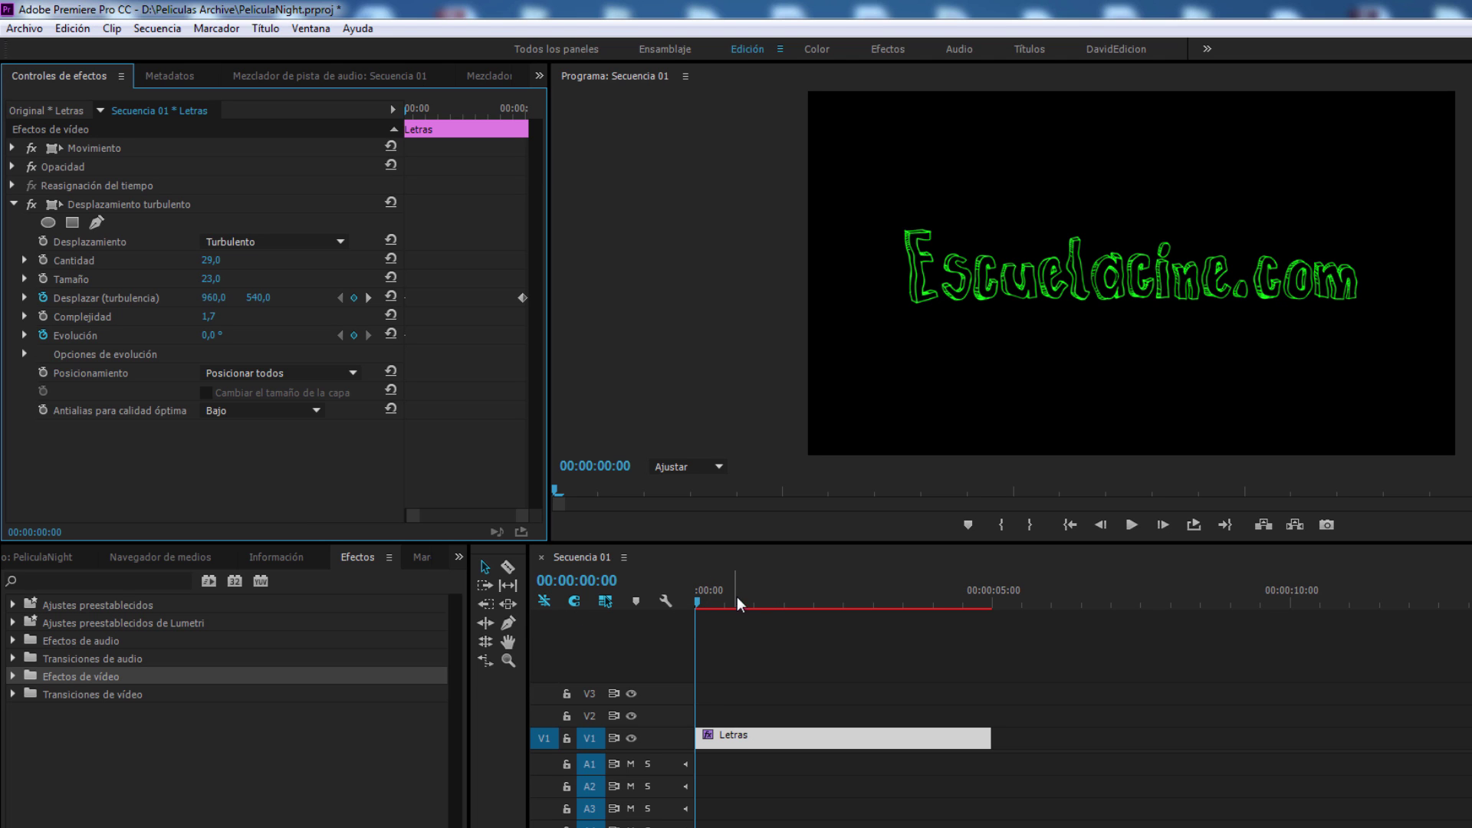
Step: Set the ending Evolución keyframe to about 261° and play from the start
drag(495, 112, 524, 112)
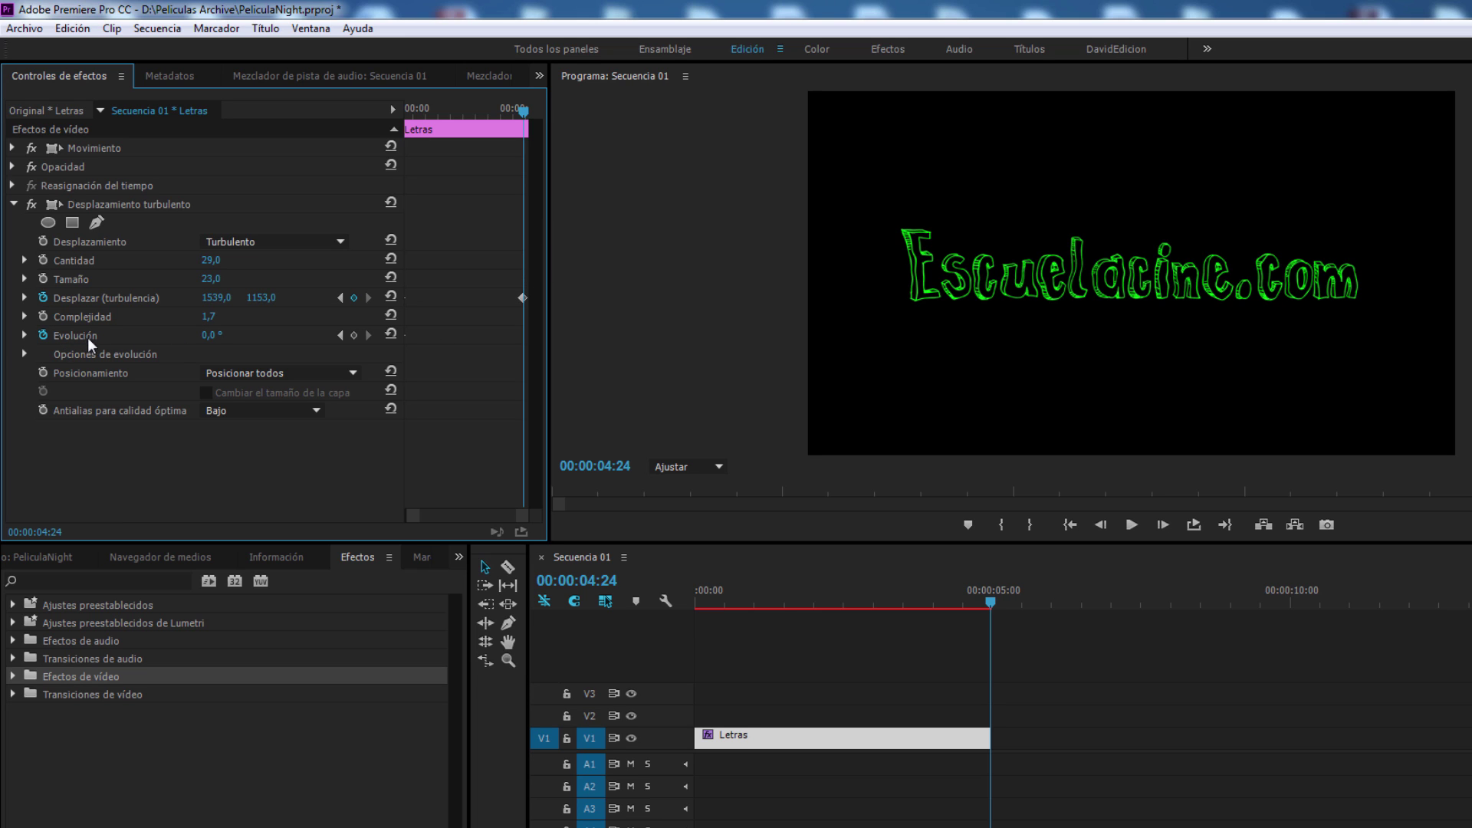
drag(211, 345, 337, 335)
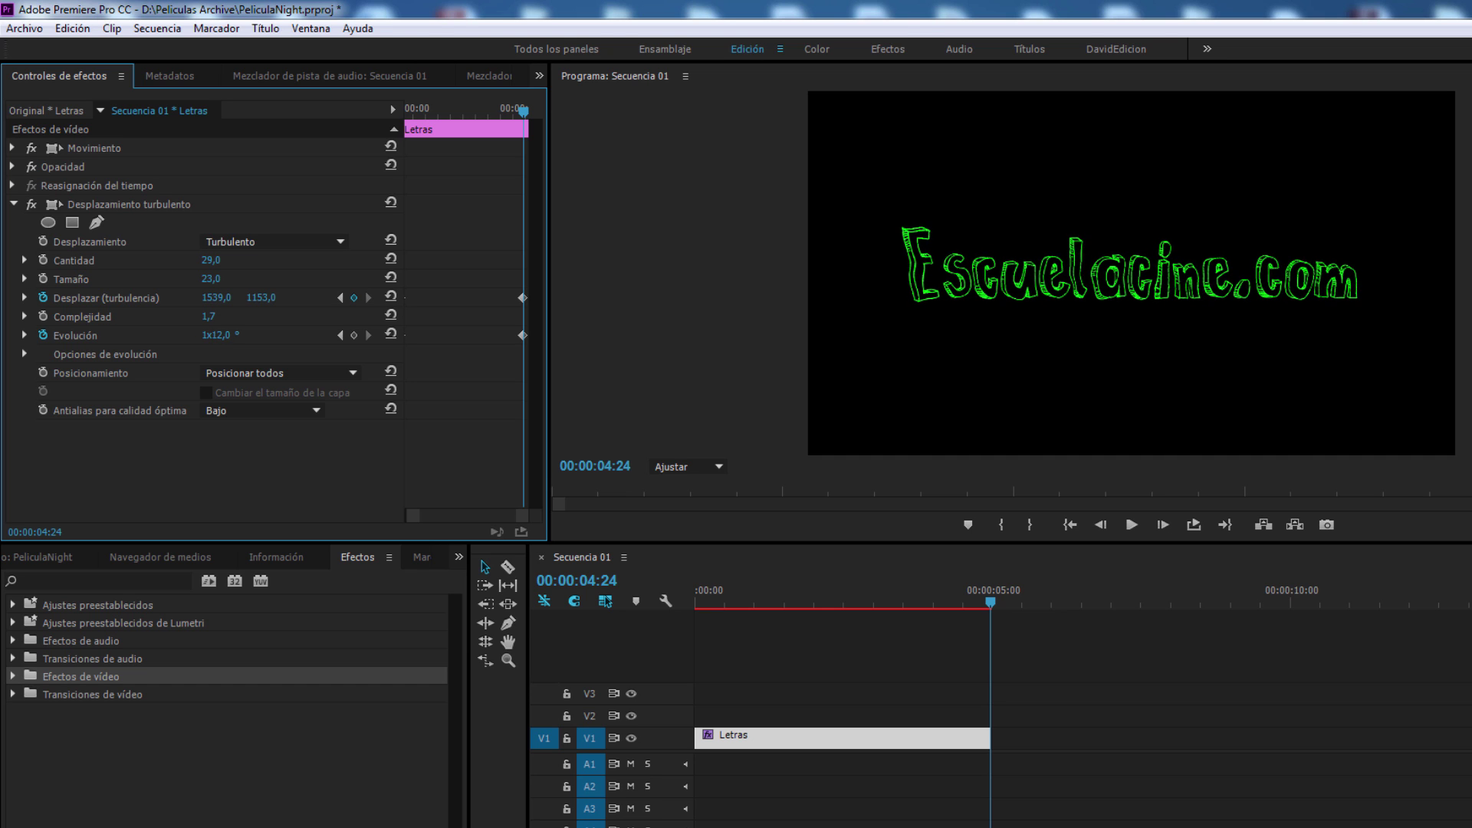
key(Home)
click(1132, 524)
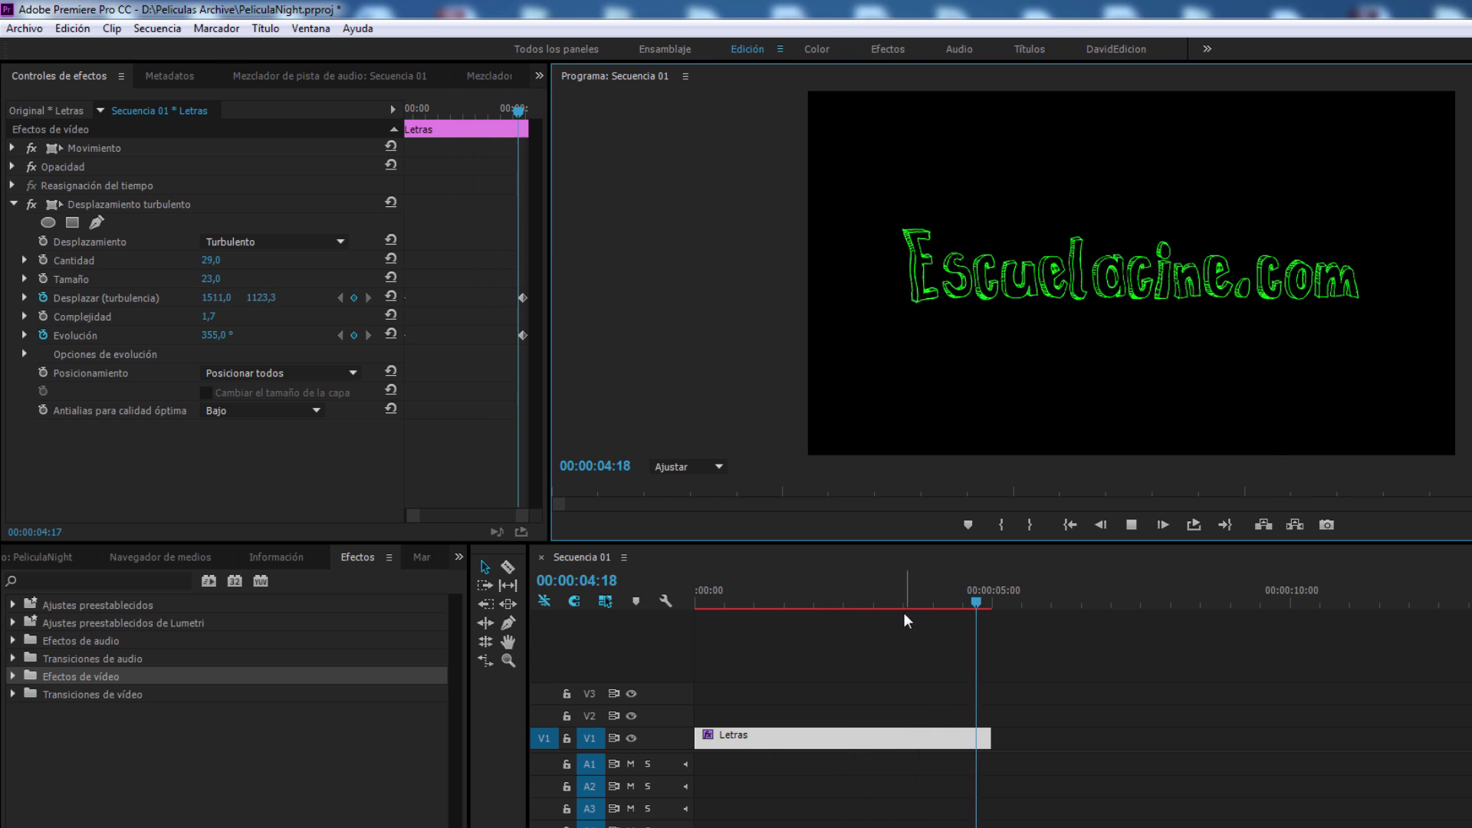
Step: Replay the turbulent title several times, ending on frame 00:00:01:18
click(708, 596)
click(1129, 526)
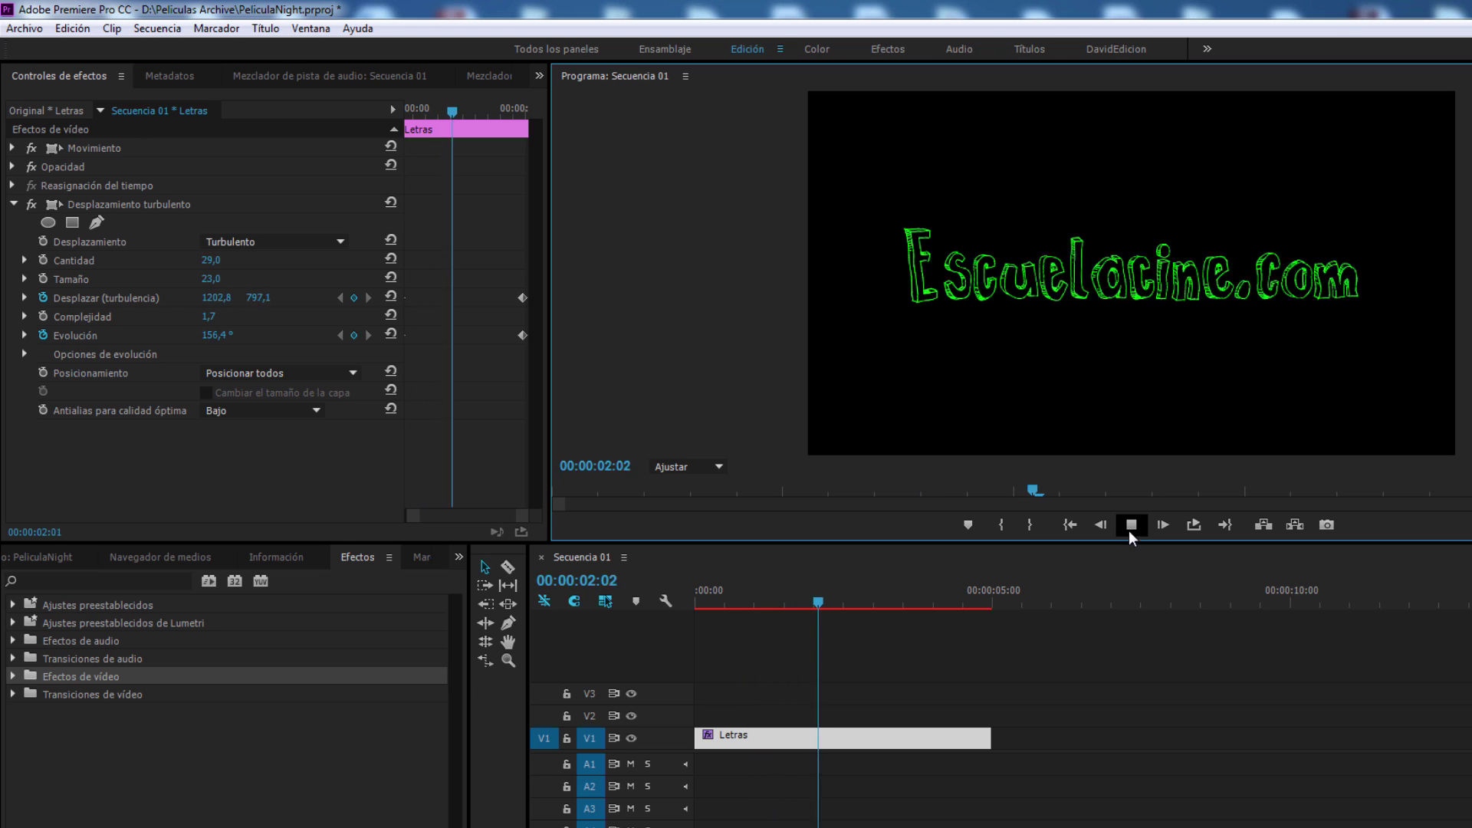
click(1131, 524)
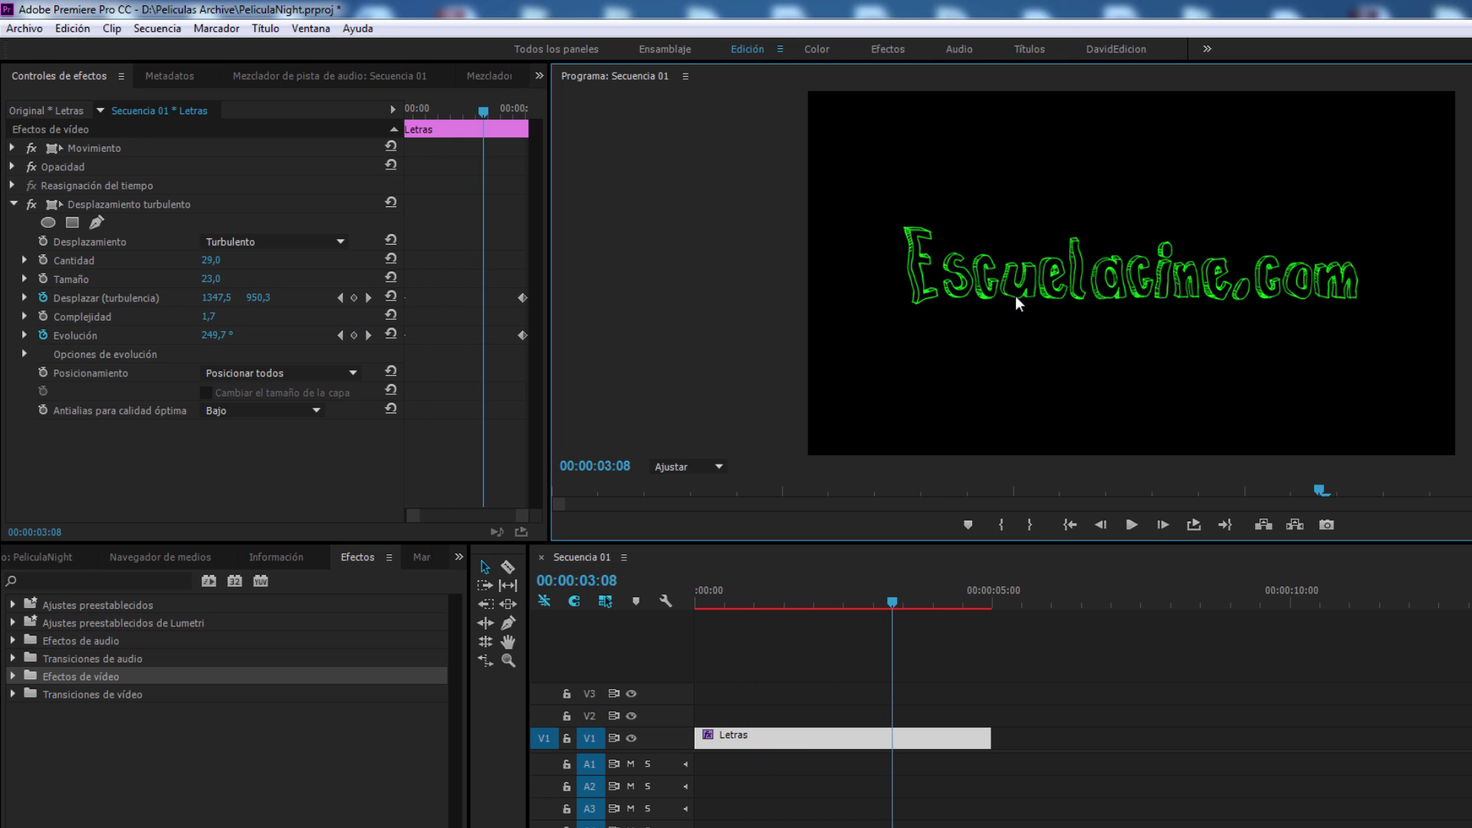
click(748, 601)
click(1132, 525)
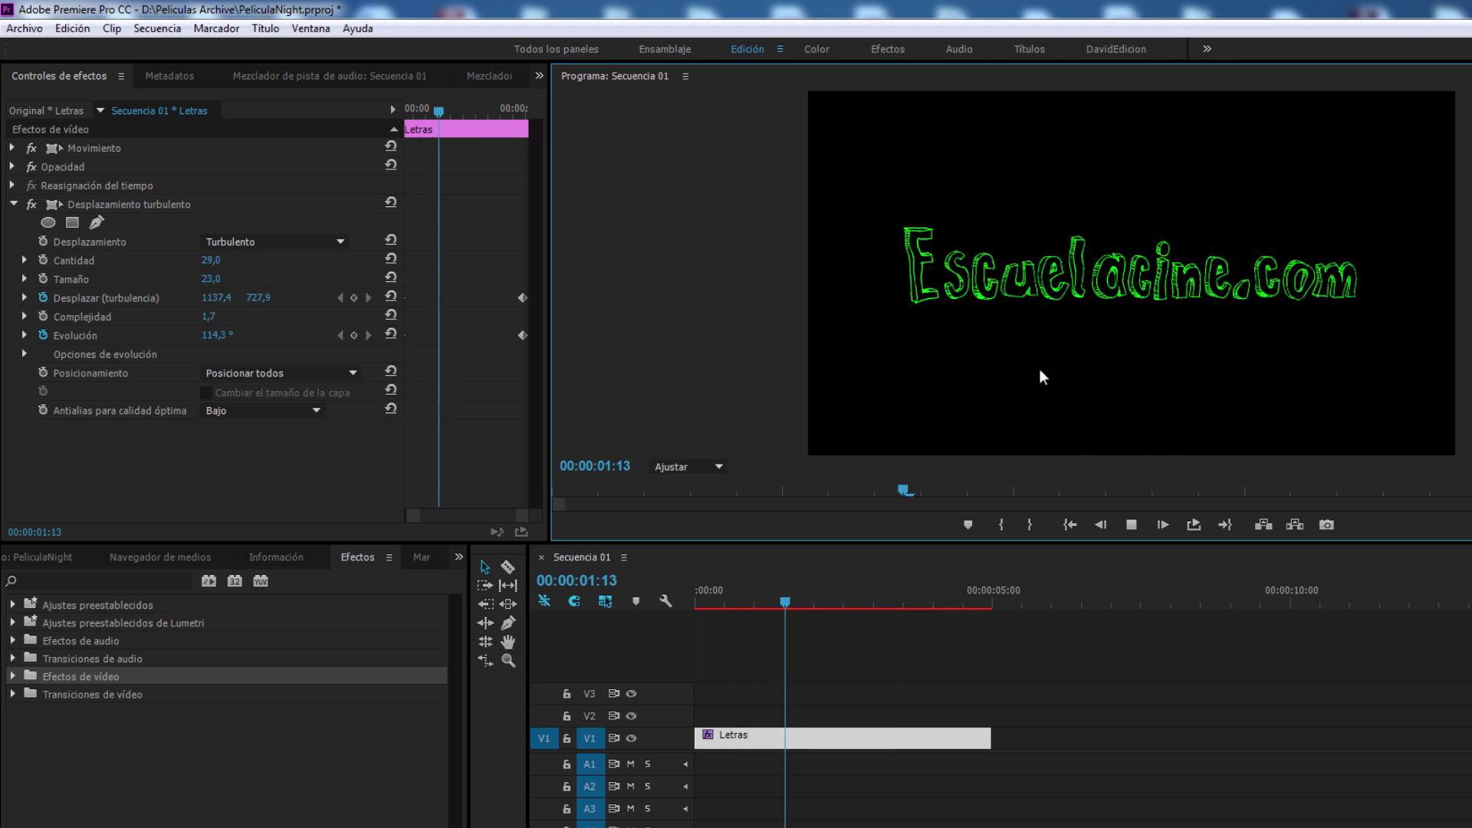
click(1130, 523)
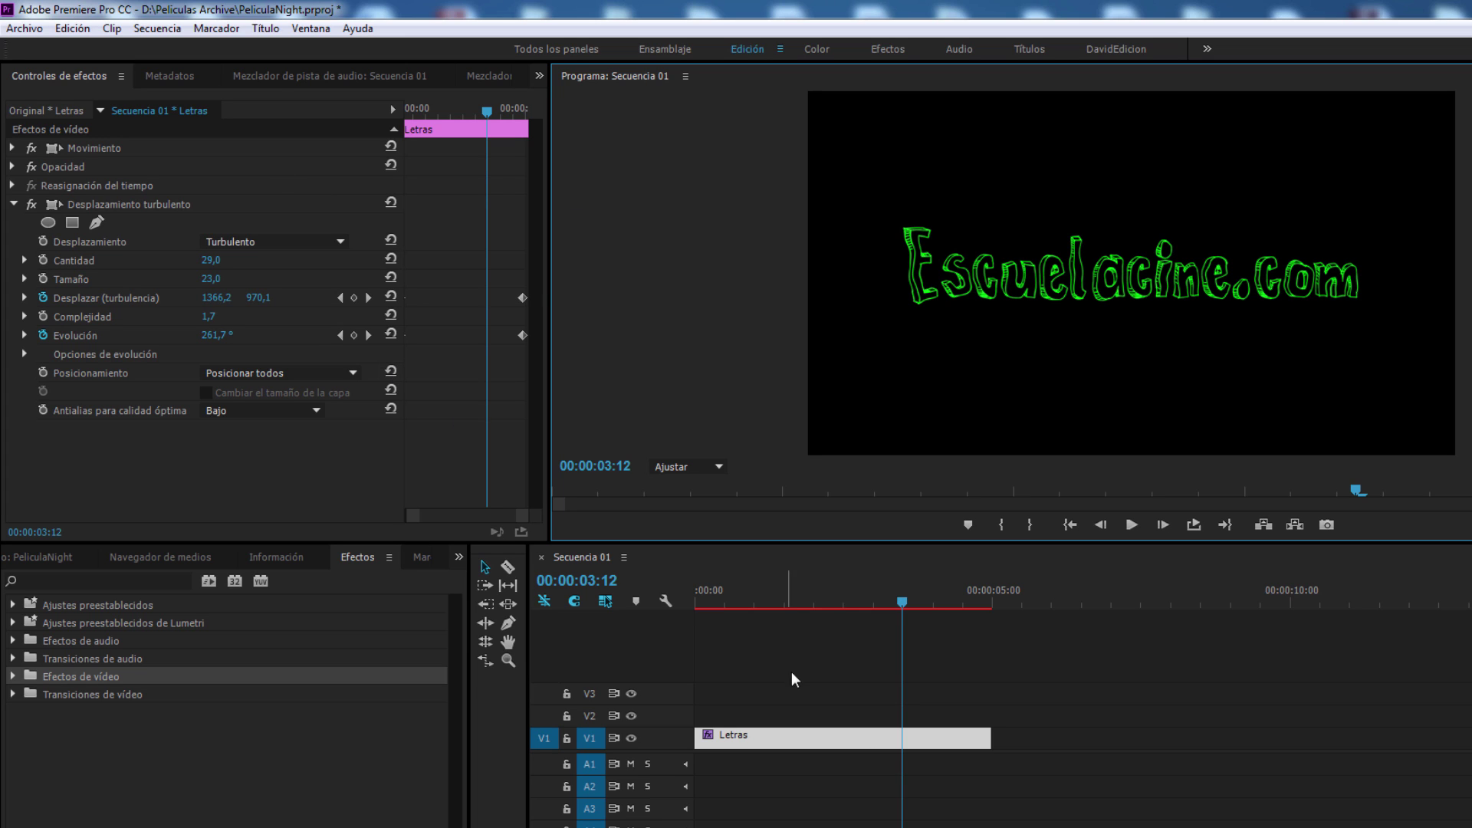
drag(846, 597, 797, 599)
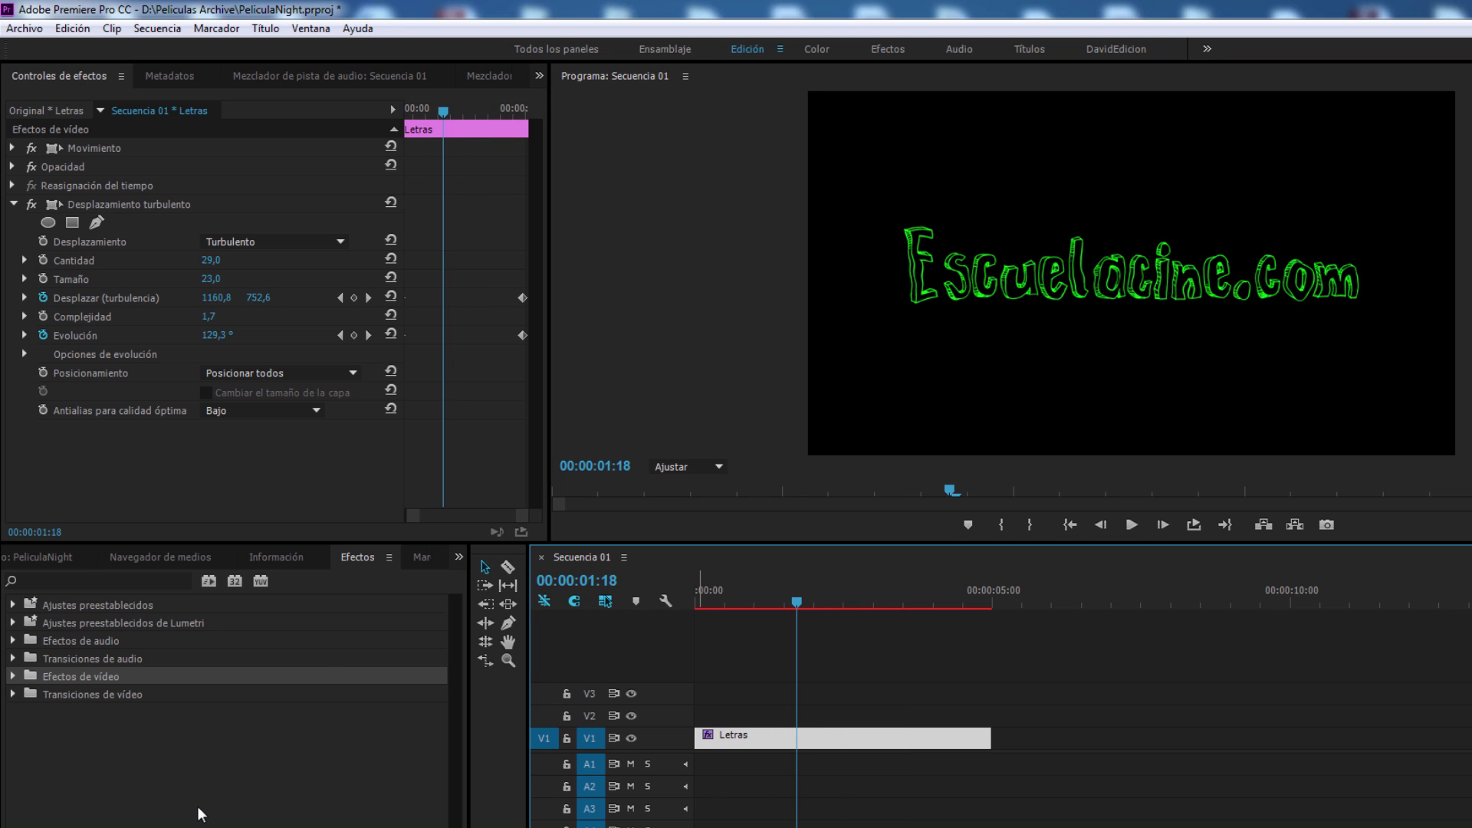
click(24, 28)
Step: Create a new title named 'Línea'
mouse_move(230, 46)
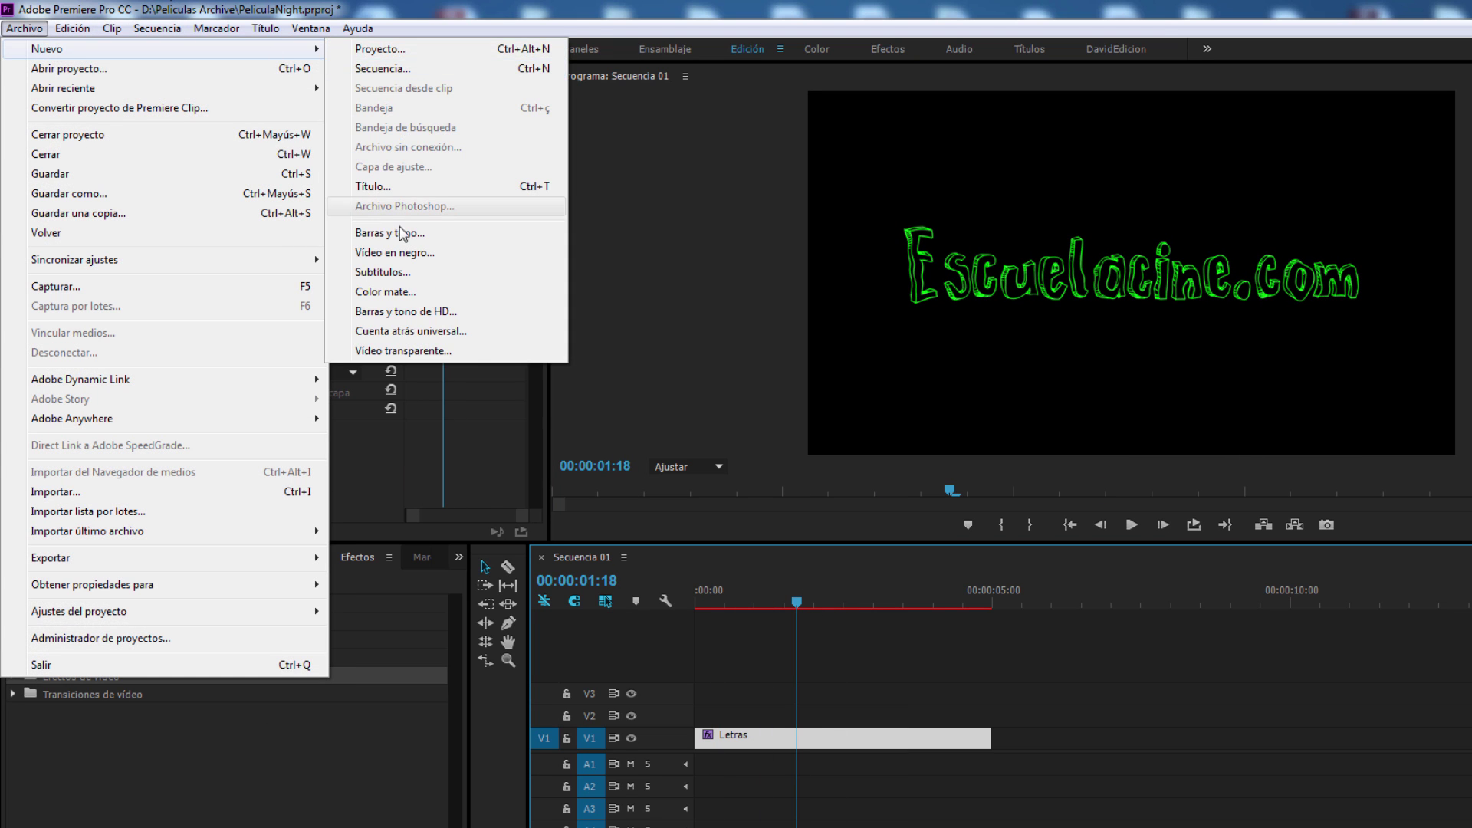
click(377, 188)
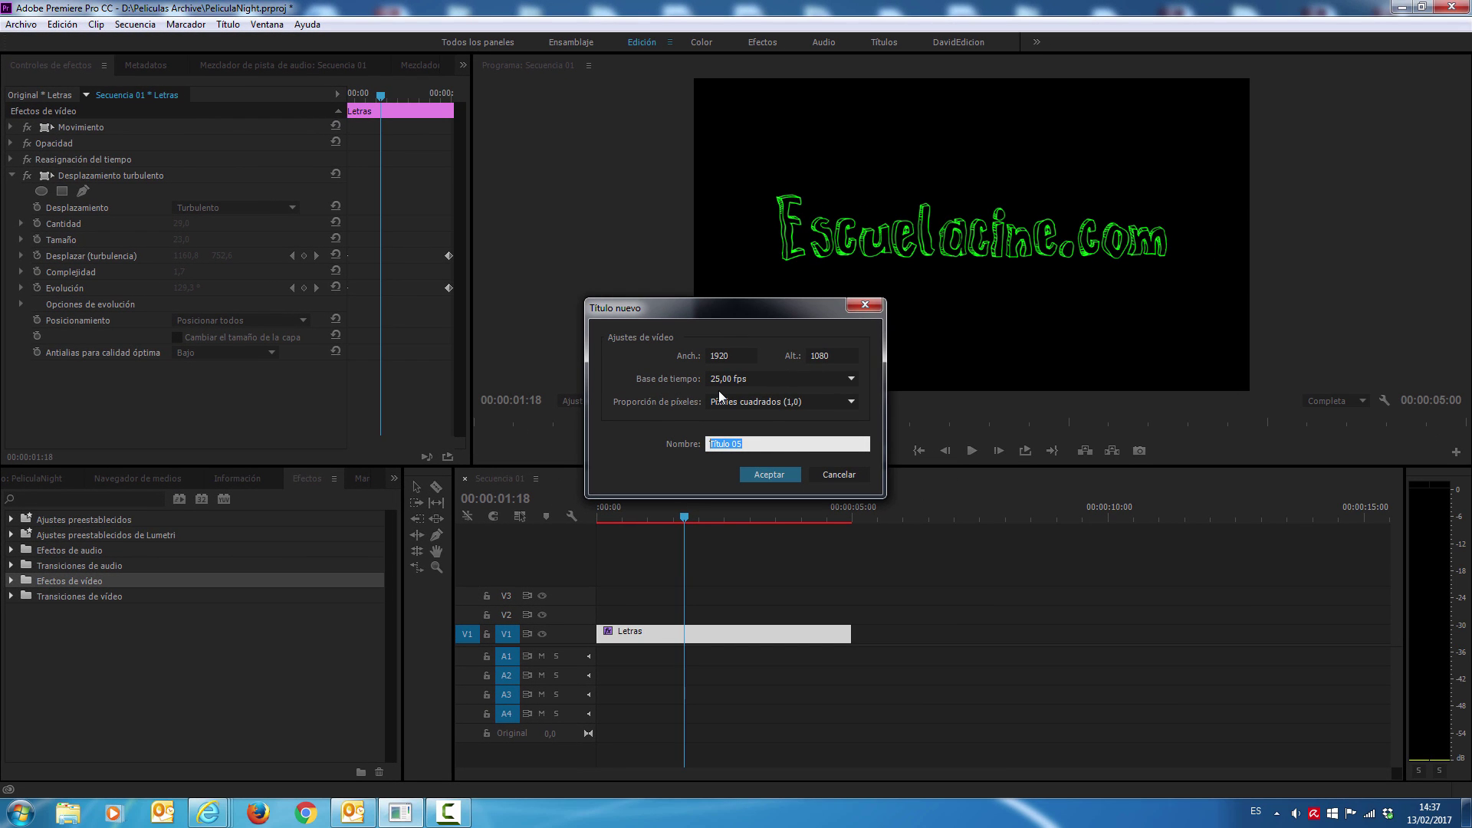
text(R)
key(BackSpace)
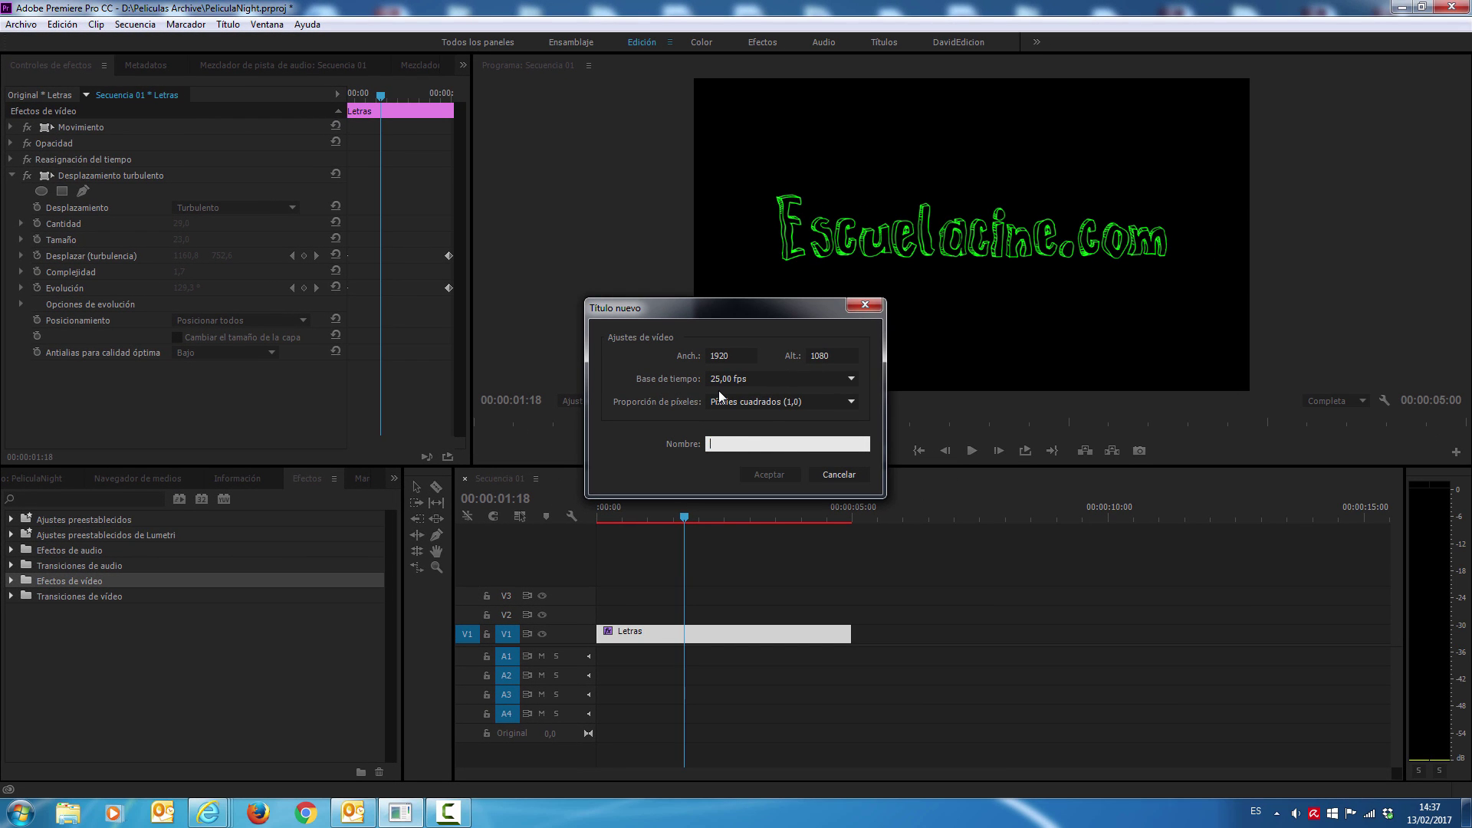
text(Línea)
key(Return)
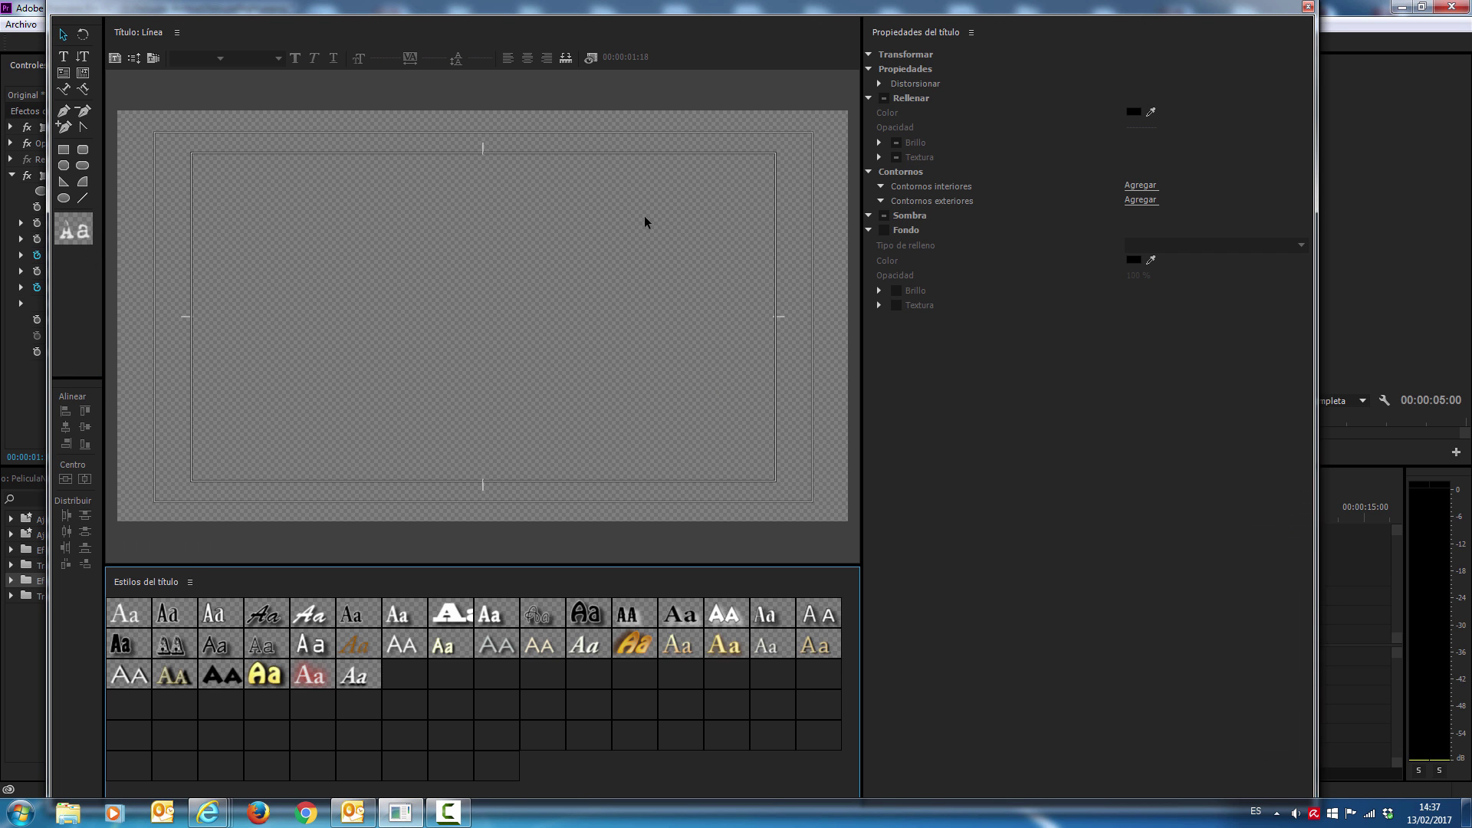
Step: Draw a horizontal straight line across the frame with the background video shown
click(82, 198)
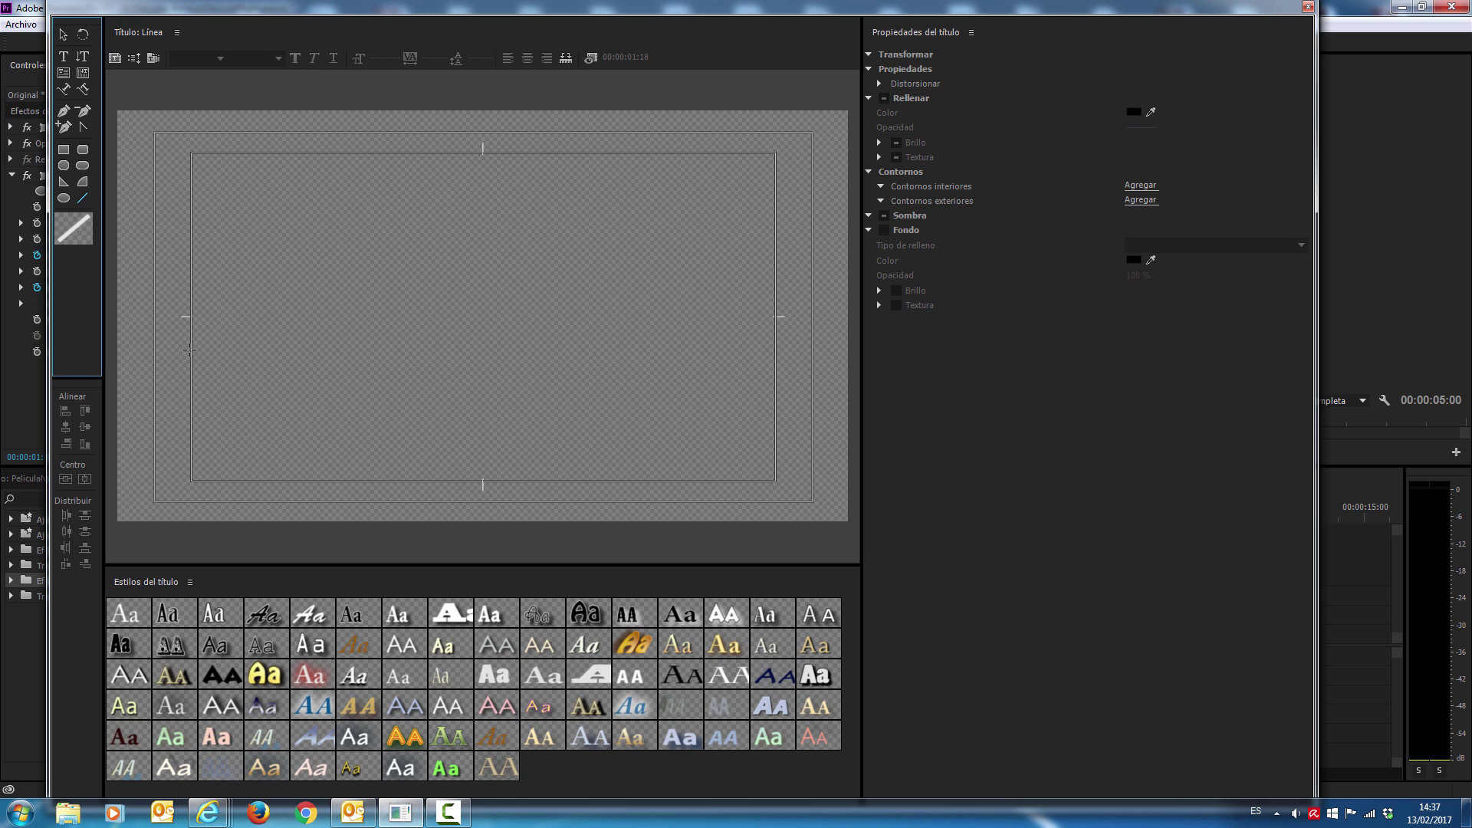
drag(189, 358, 772, 349)
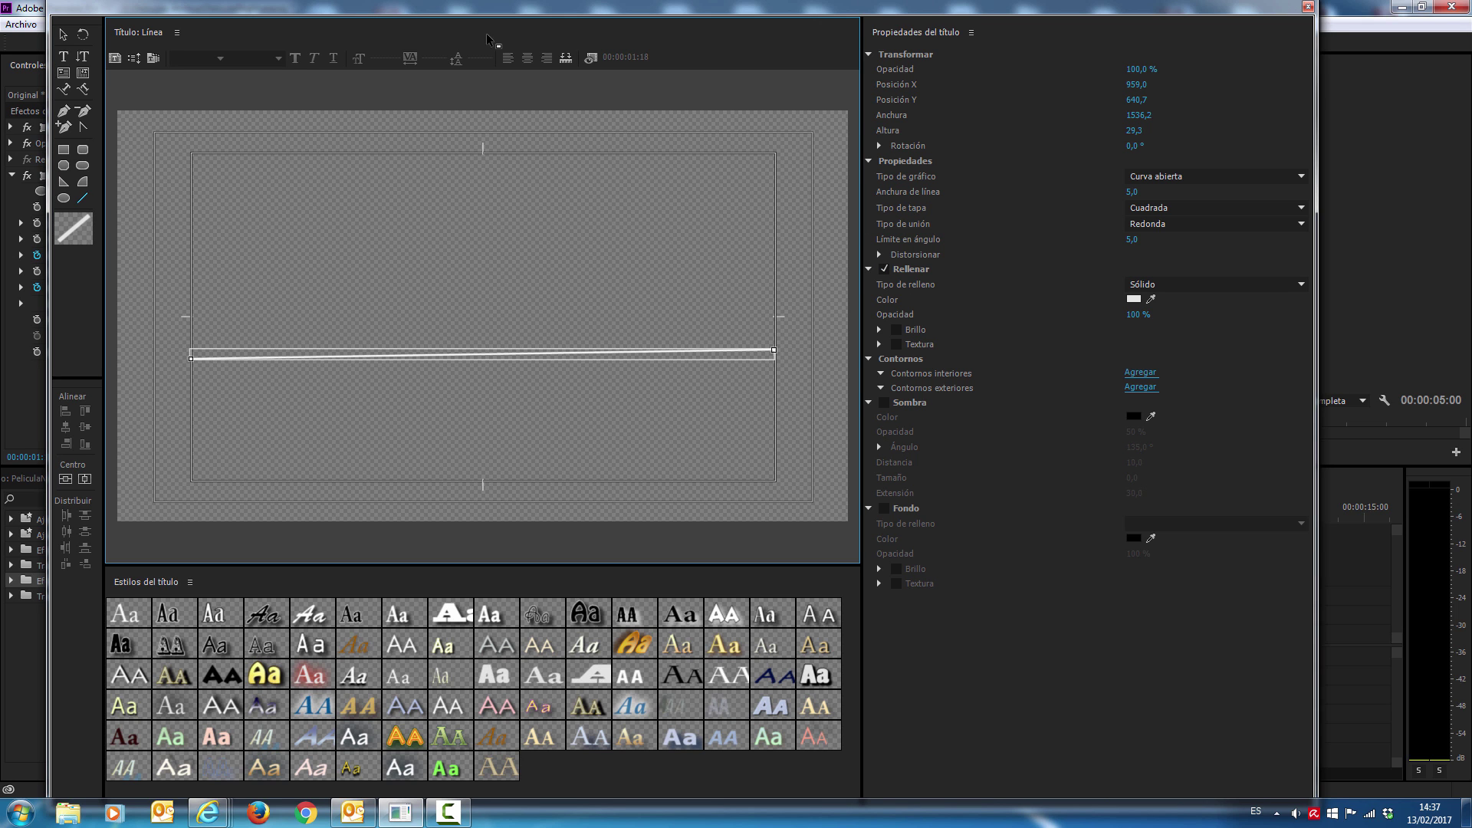
click(590, 58)
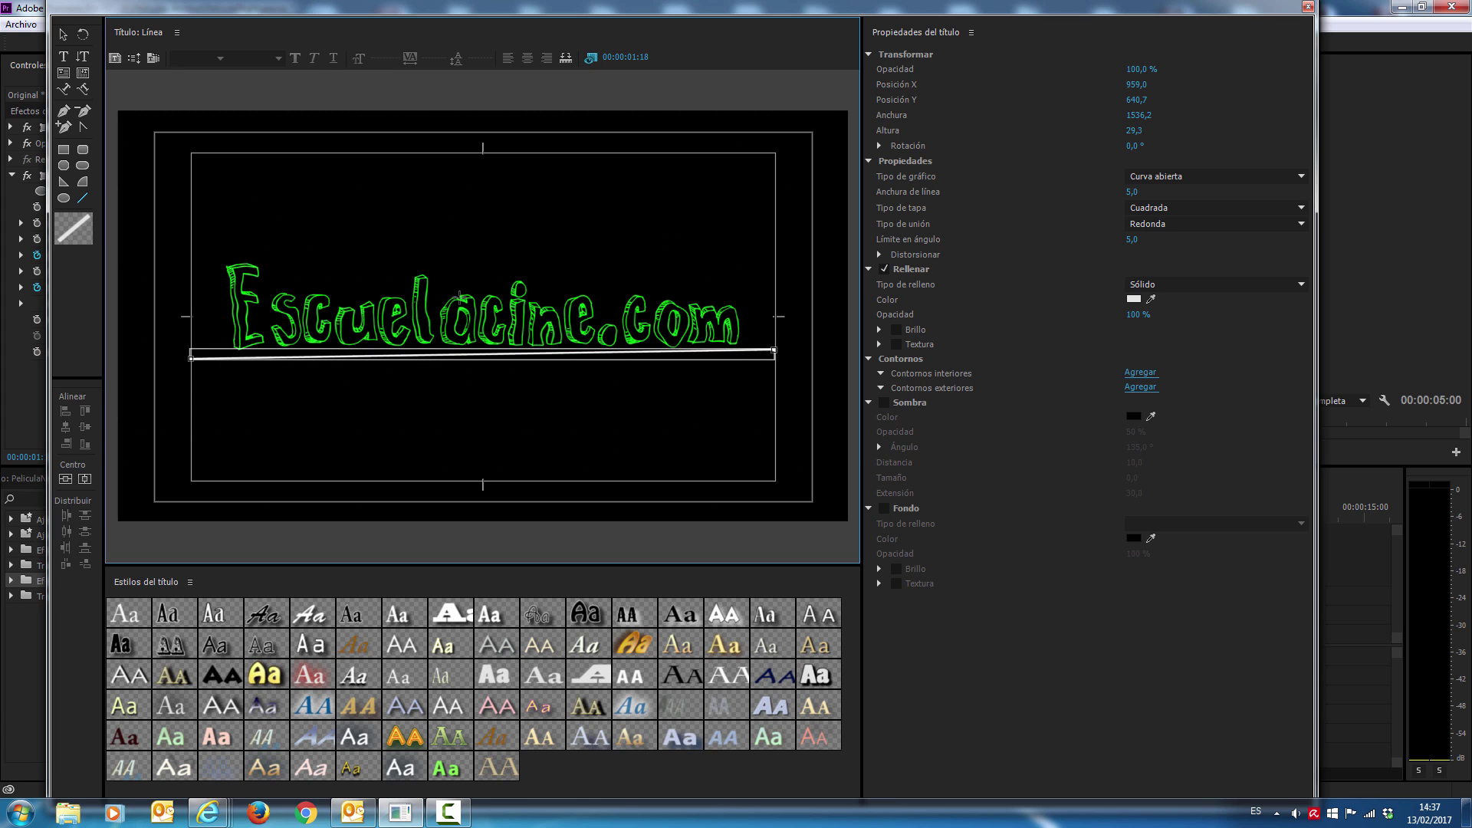
click(481, 357)
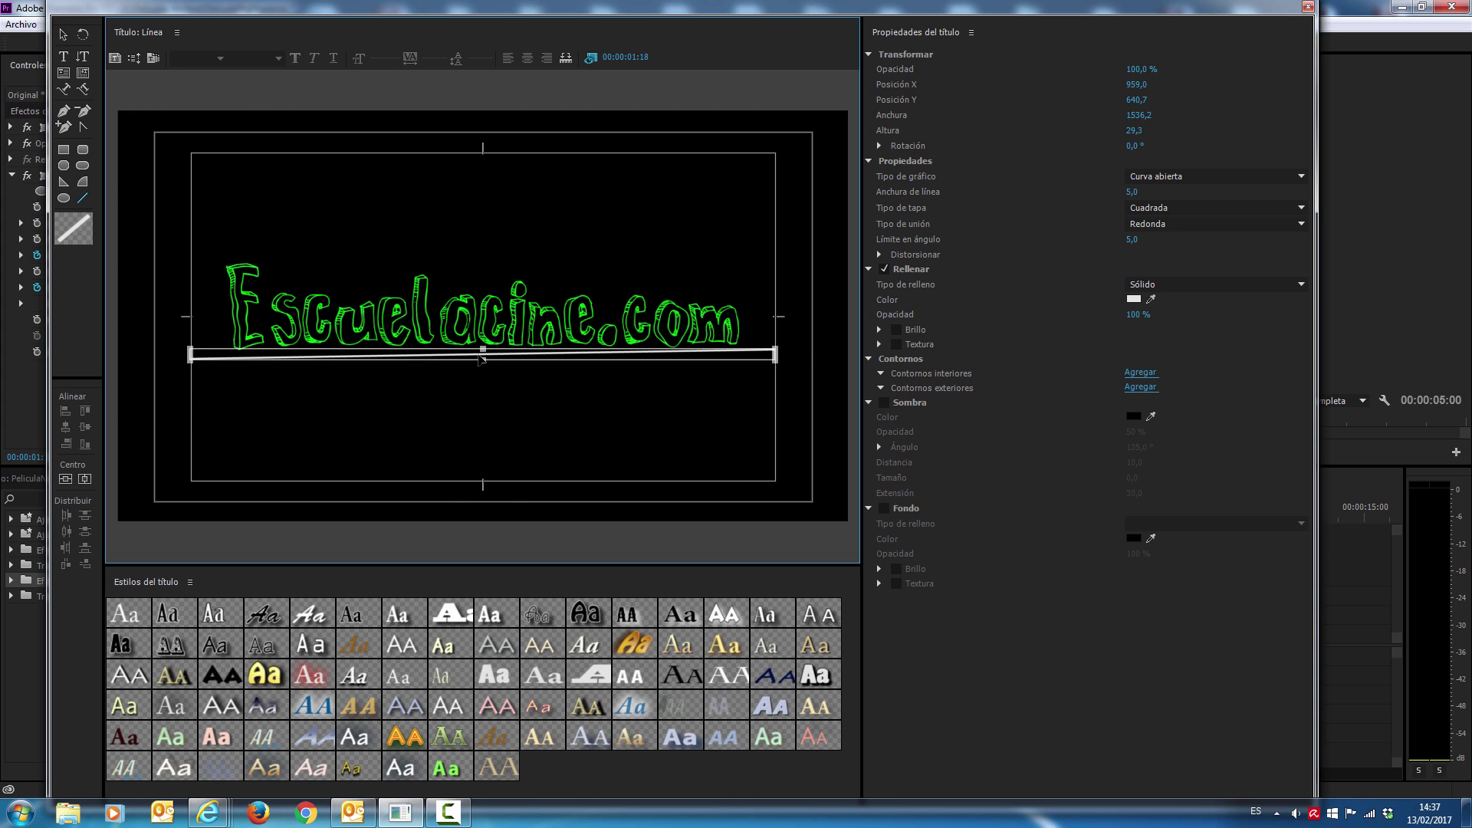
Step: Centre the line in the frame and move it down just below the text
click(63, 34)
drag(460, 358, 460, 380)
click(66, 480)
click(84, 479)
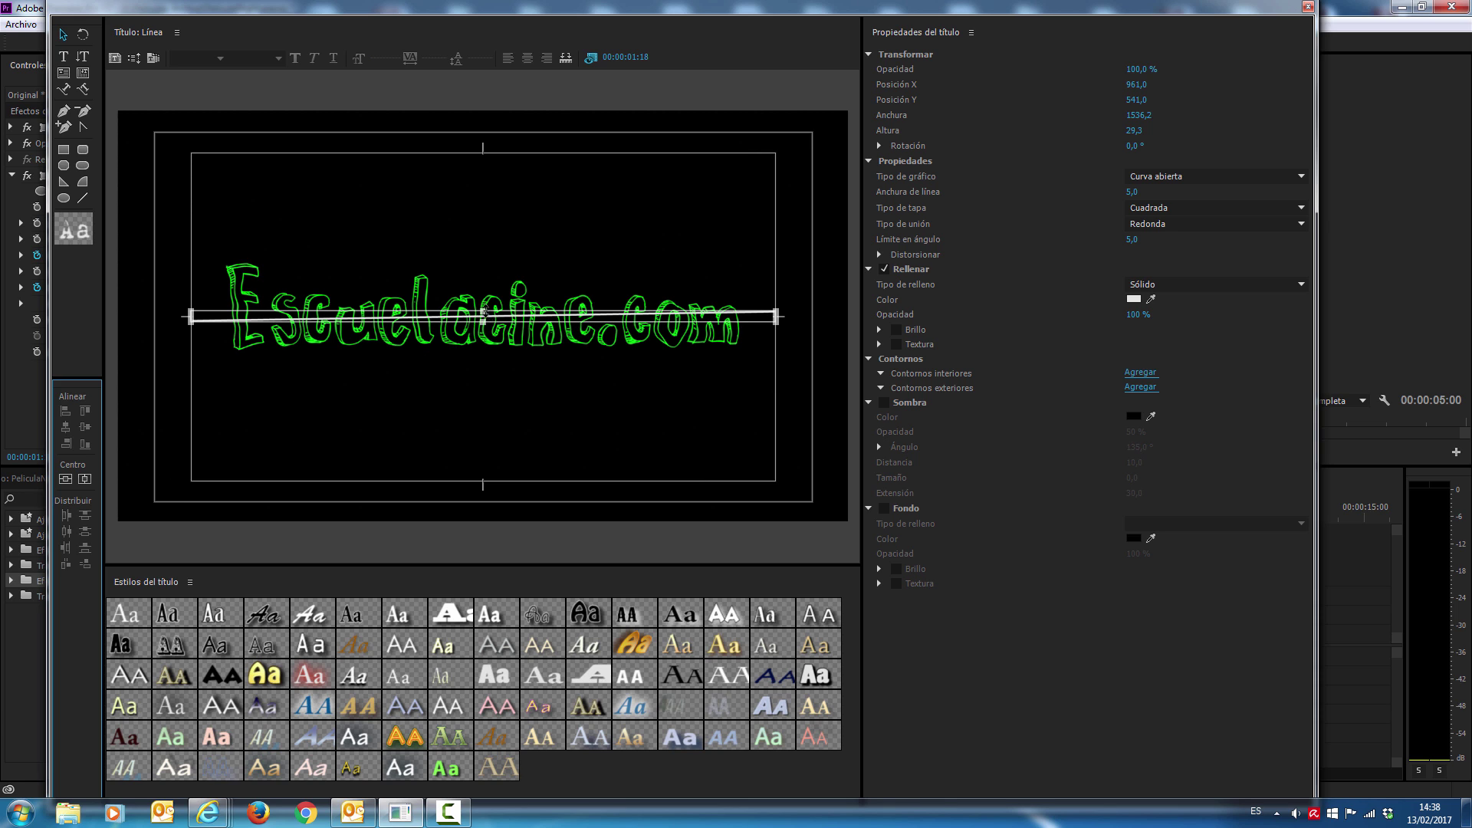
drag(500, 318, 504, 395)
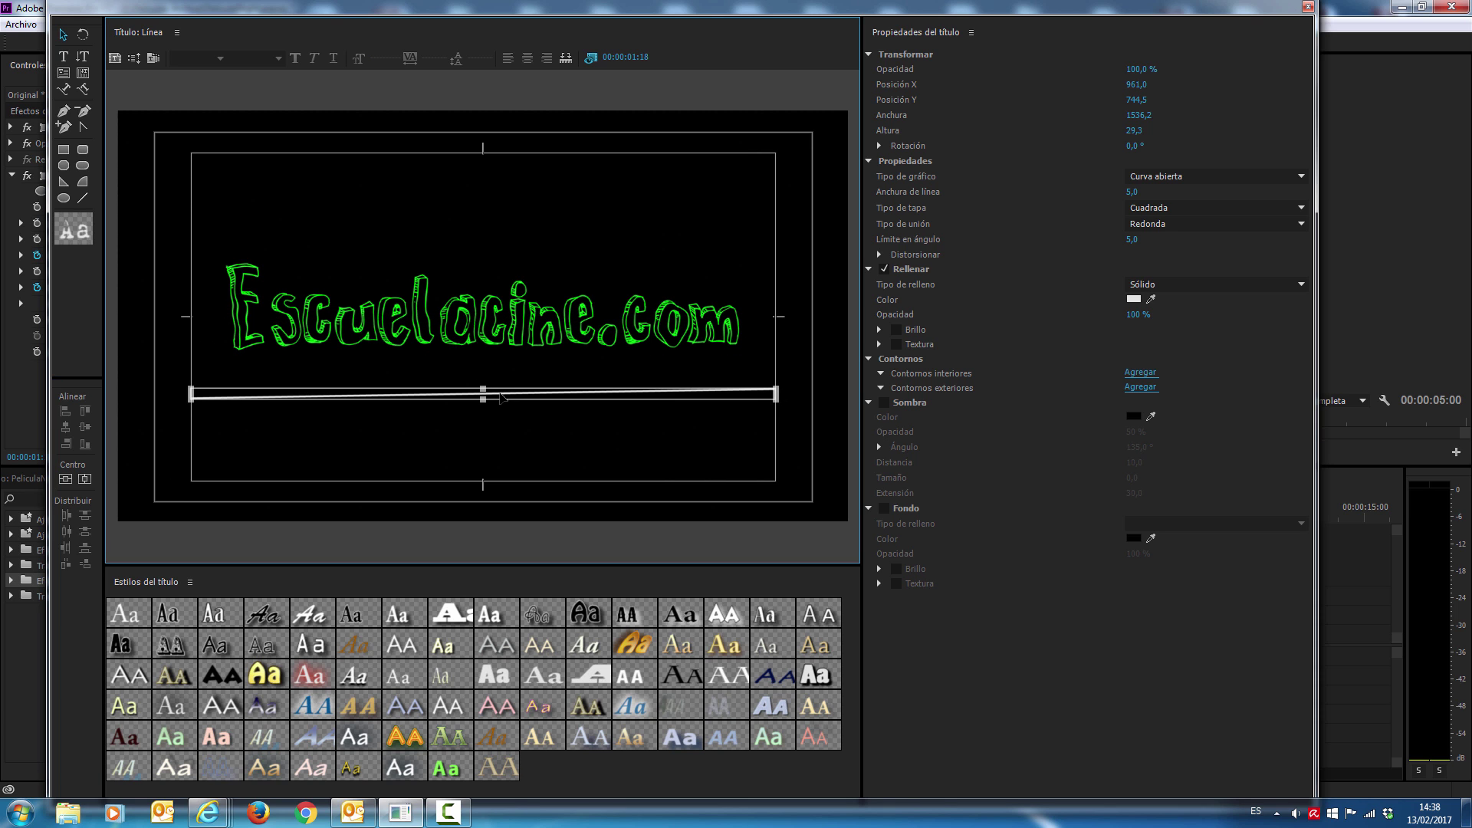
click(85, 480)
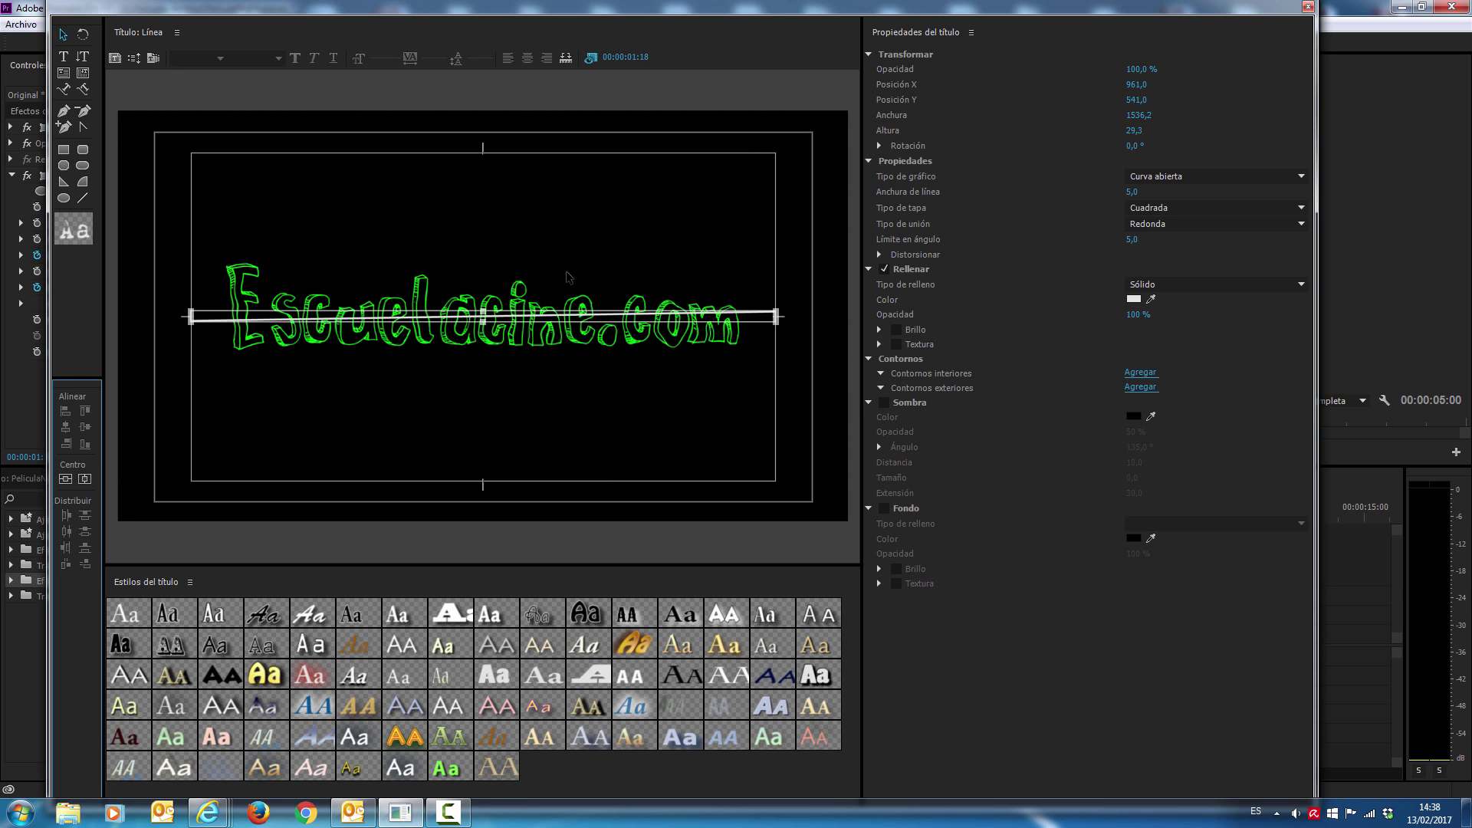
Step: Fill the line with the text's green using the eyedropper, then close the Titler
click(1150, 299)
click(233, 266)
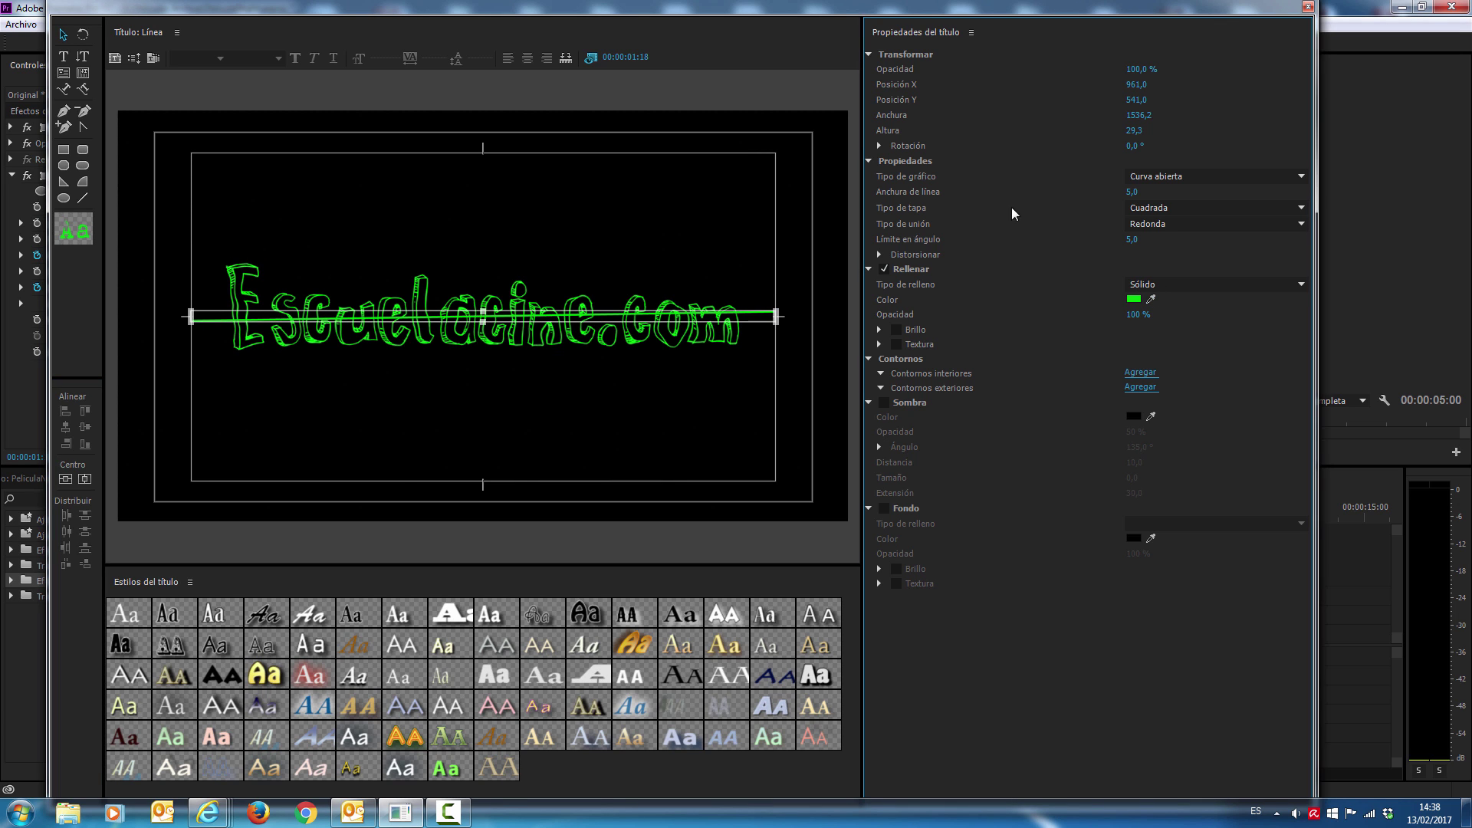
click(1307, 7)
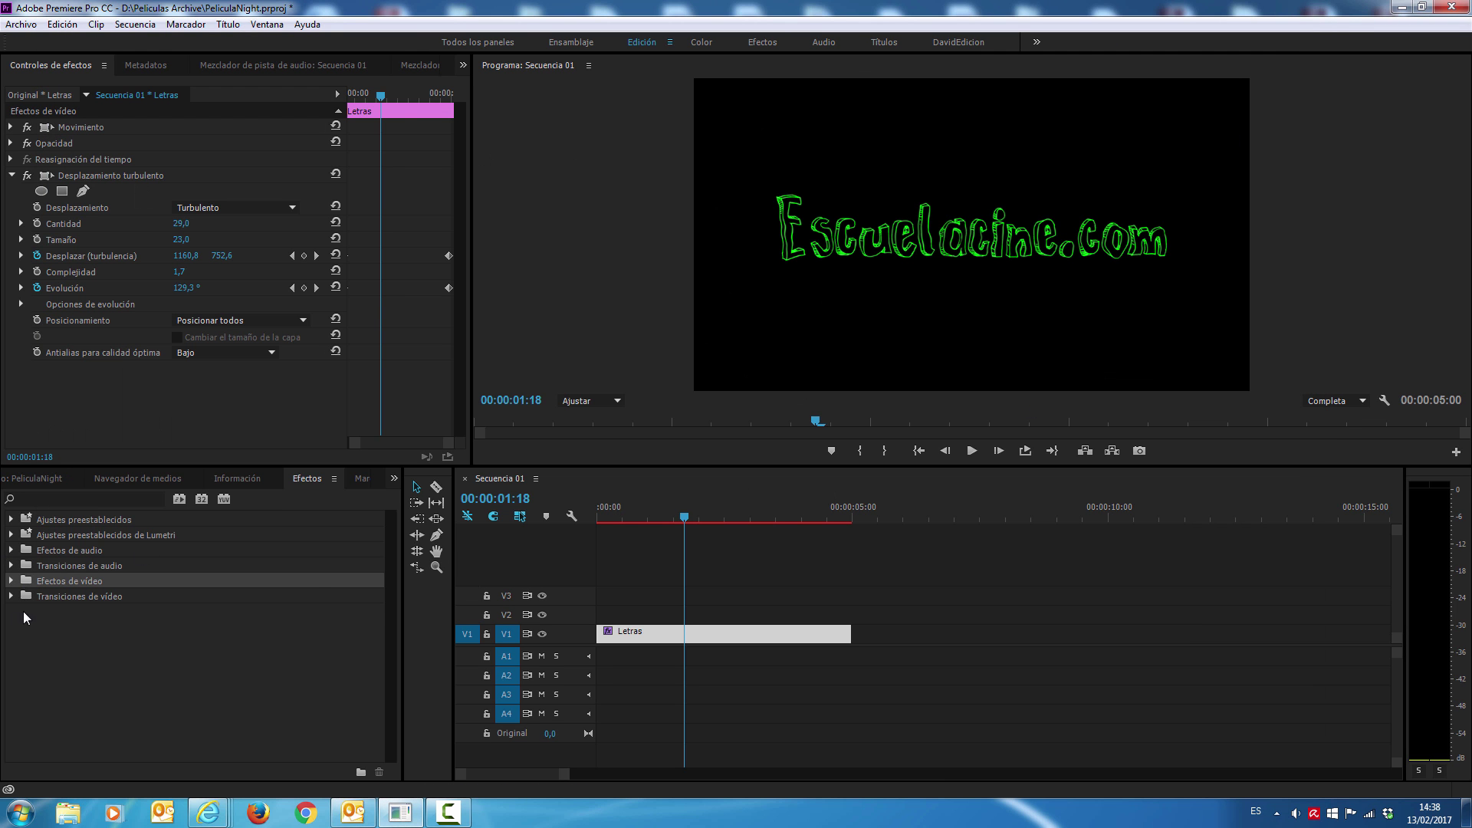
Step: Place the Línea title on track V2 above Letras and select it
click(51, 480)
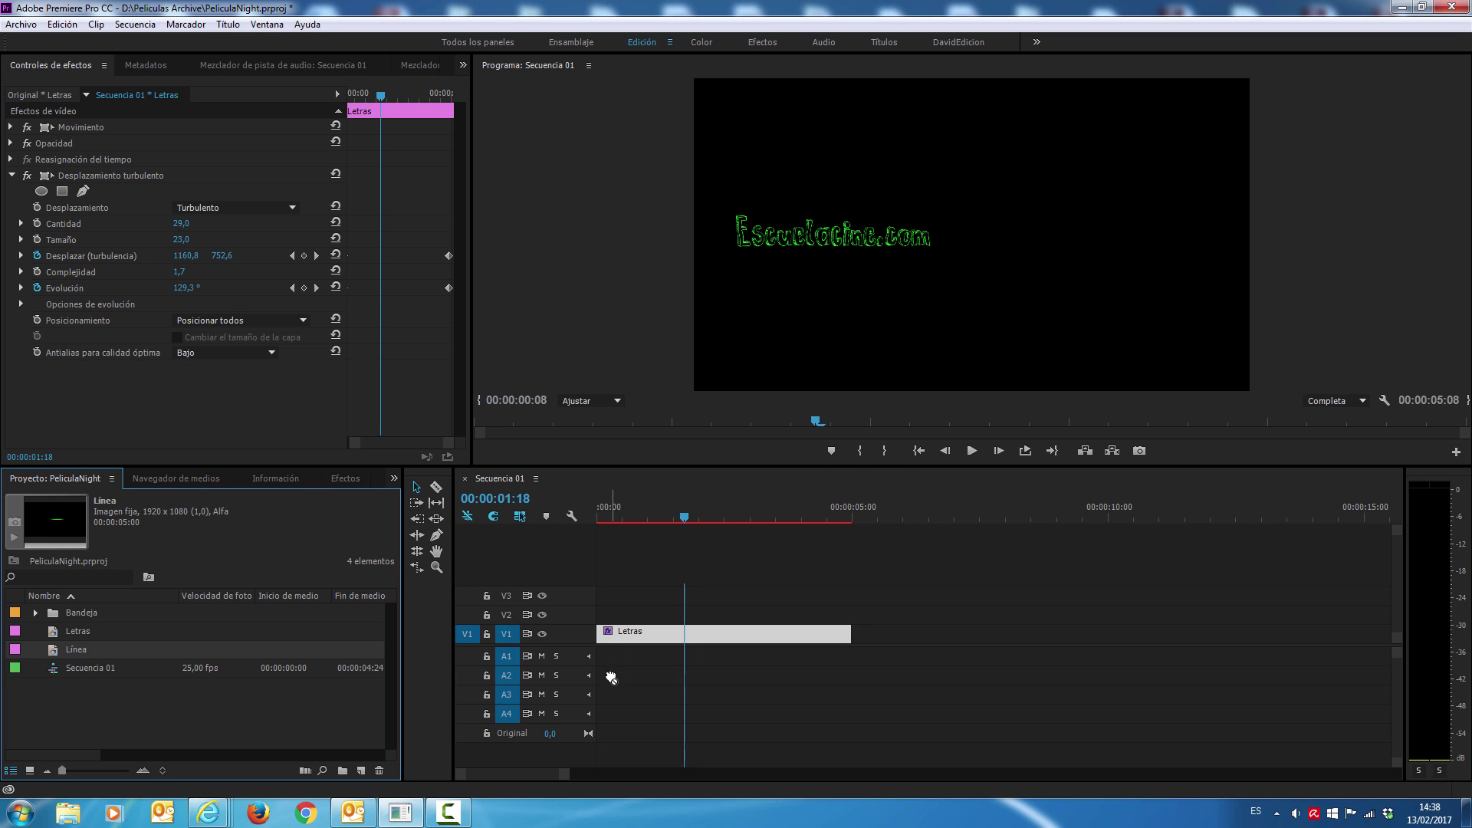
drag(79, 649, 606, 613)
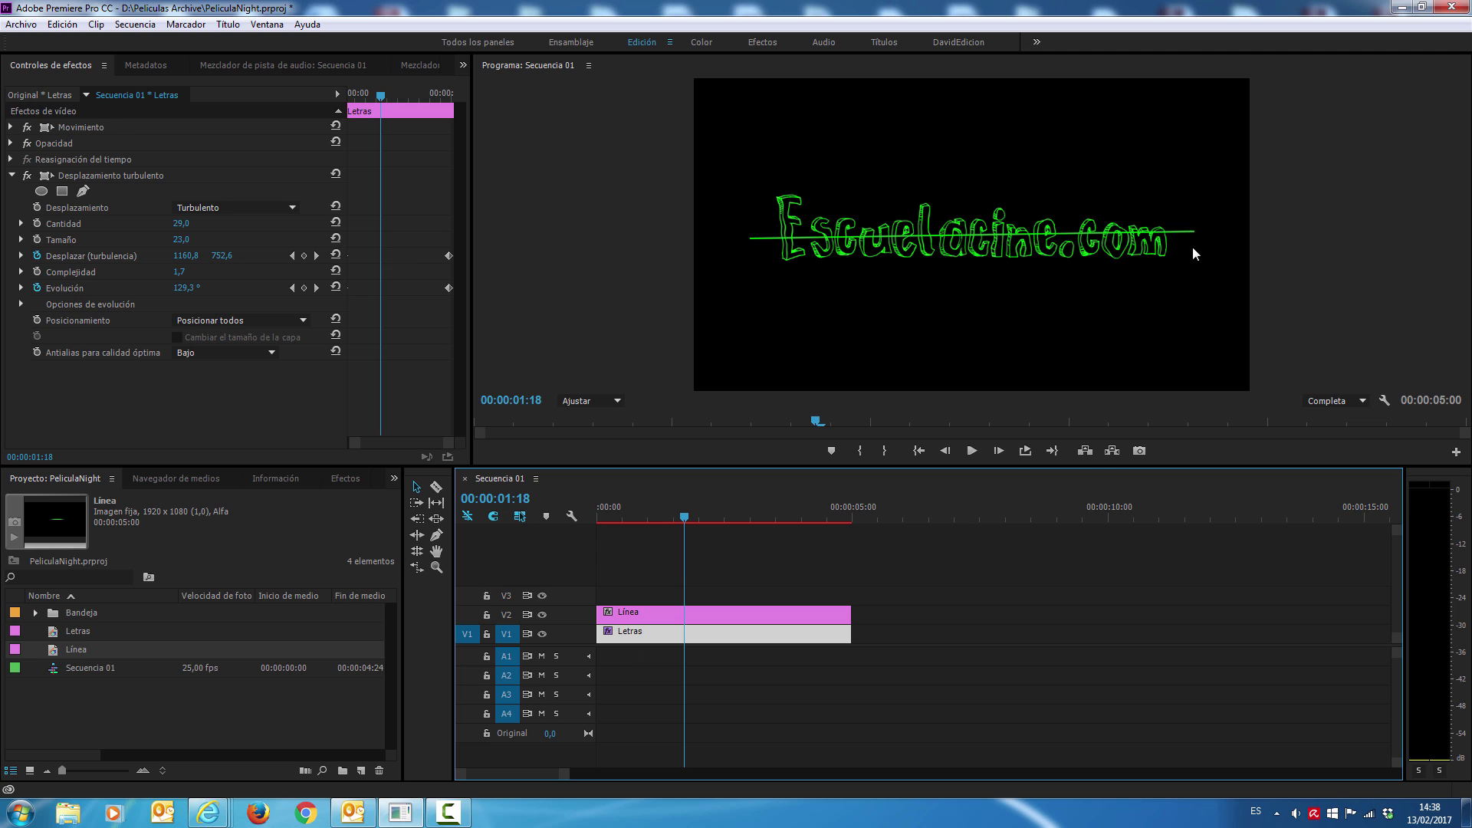
click(629, 615)
Step: Set Línea's Posición to 960,0 / 715,0 so the line sits under the text
click(11, 128)
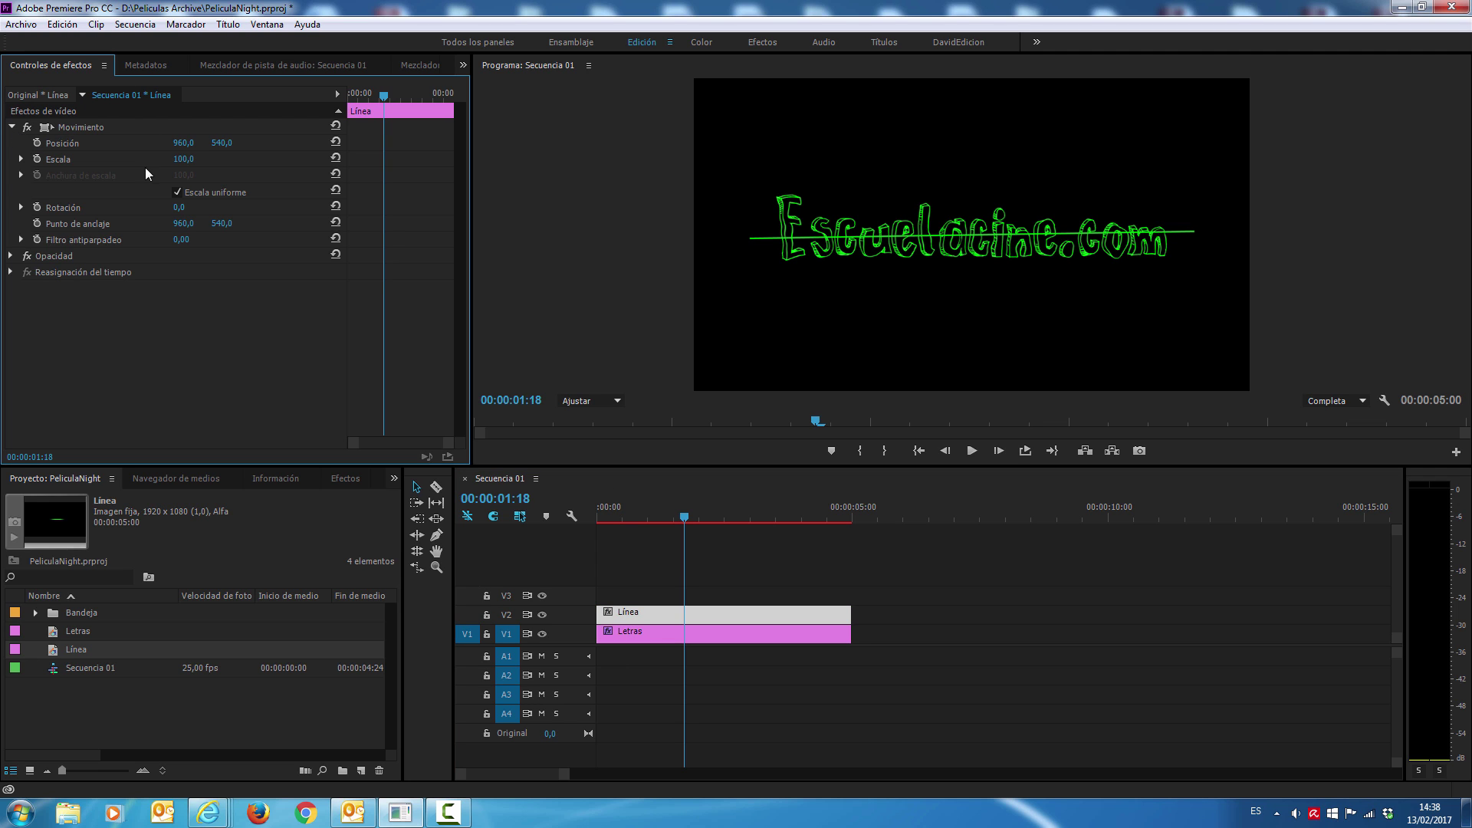
drag(223, 143, 332, 143)
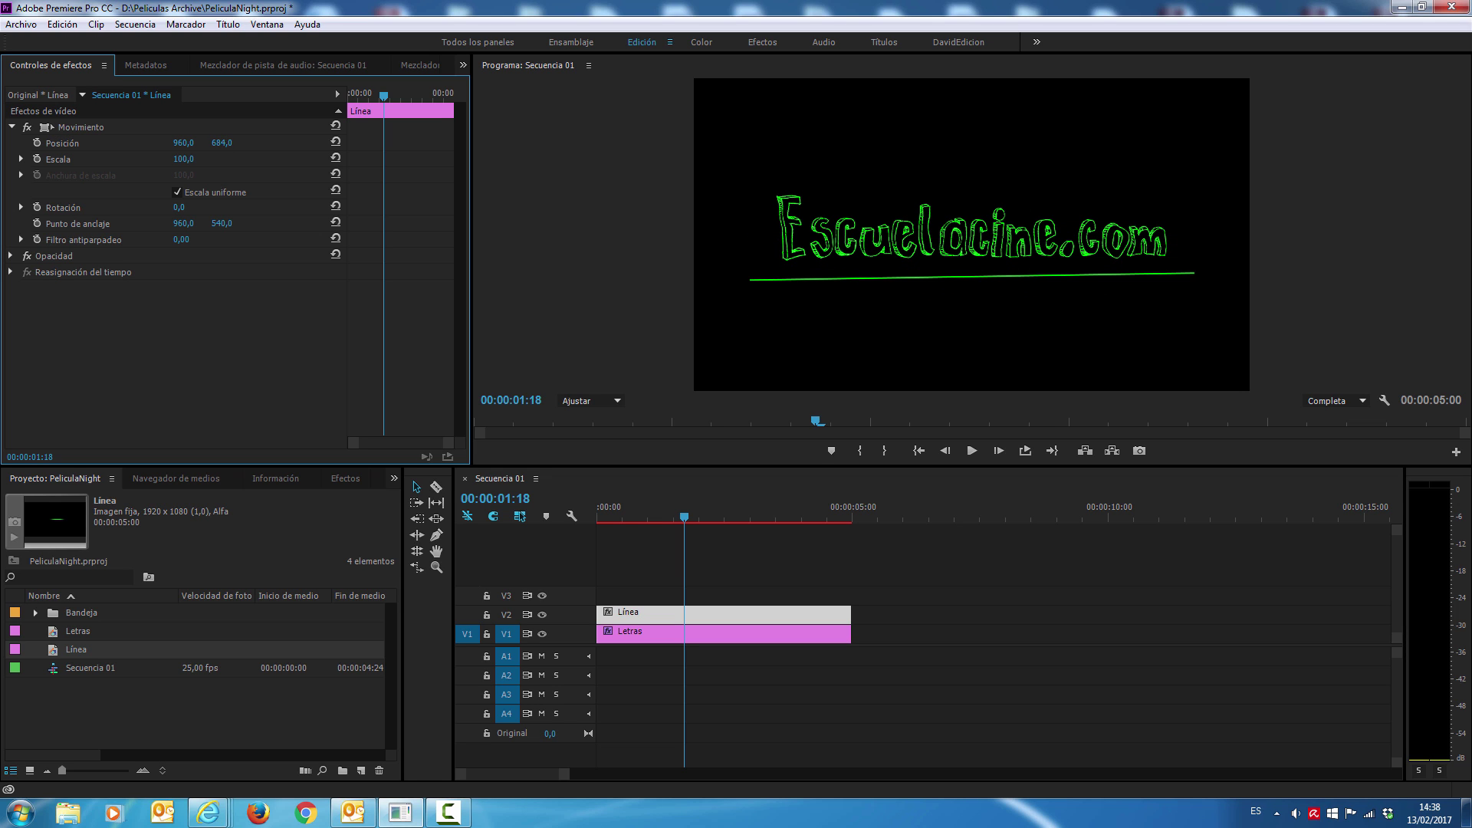
mouse_move(333, 143)
mouse_down()
mouse_move(284, 143)
mouse_move(356, 144)
mouse_up()
click(654, 614)
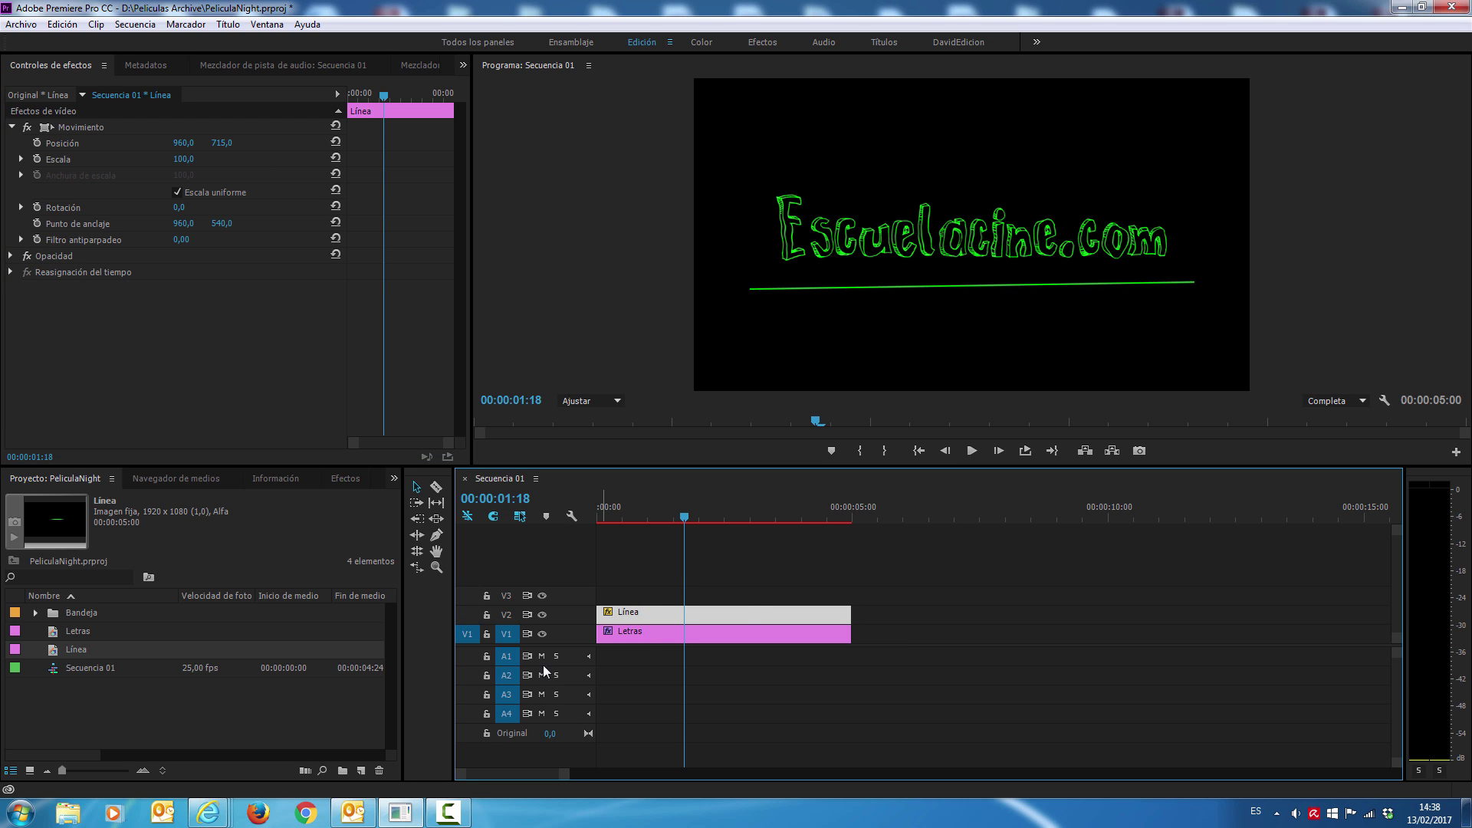
drag(610, 513, 692, 515)
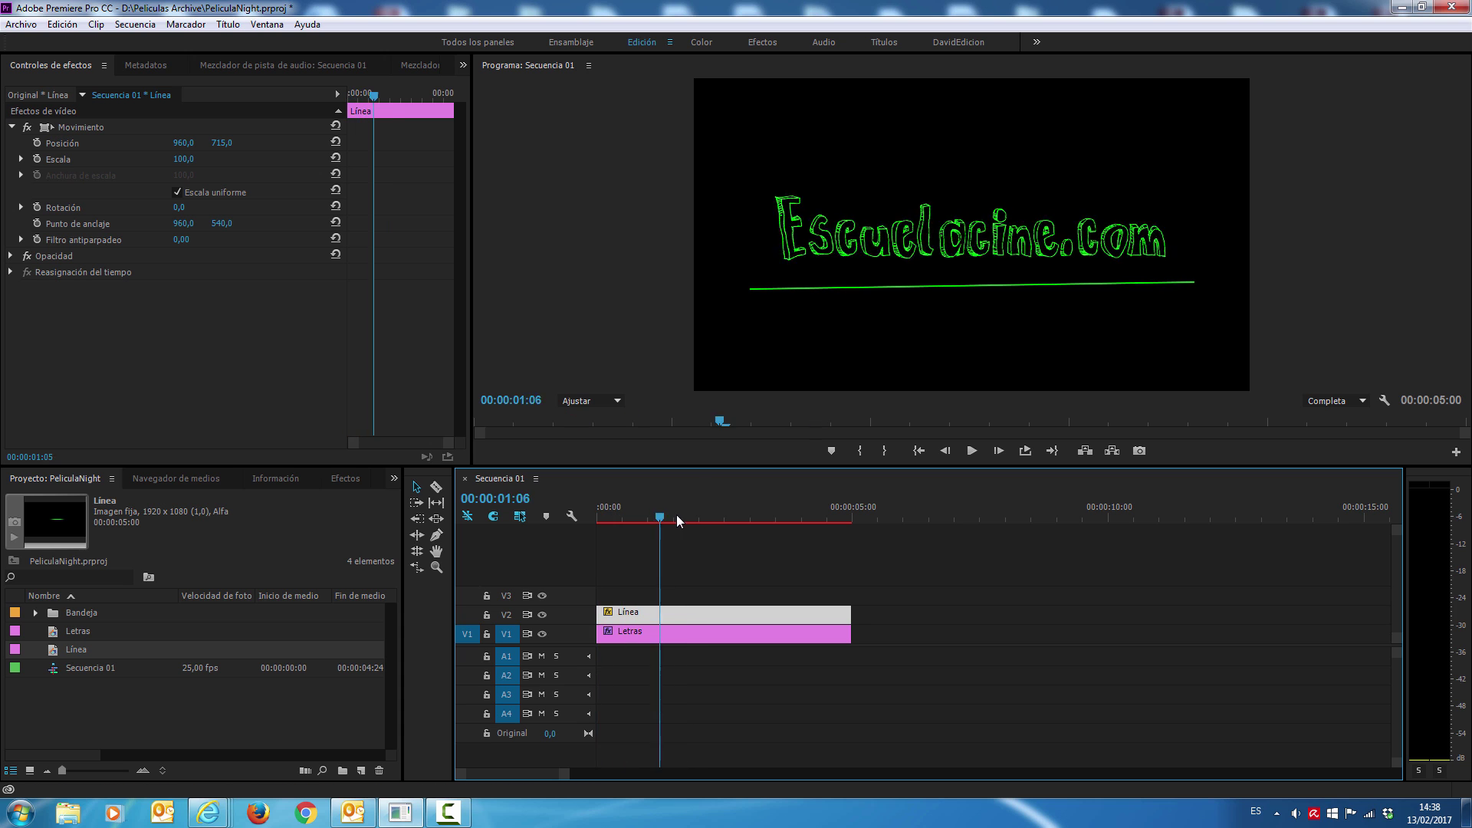
key(Left)
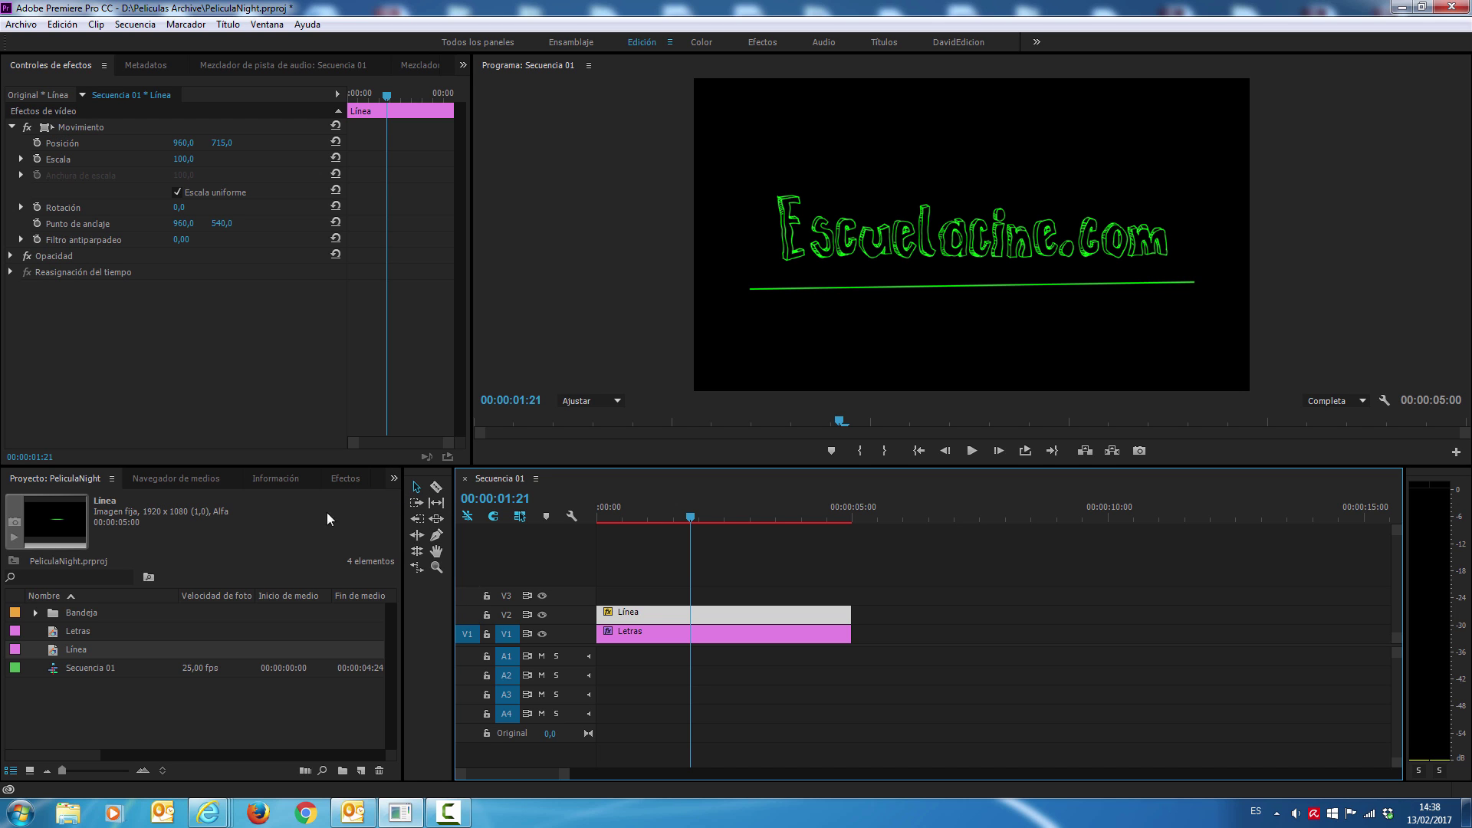
Step: Copy the Desplazamiento turbulento effect from the Letras clip
click(642, 634)
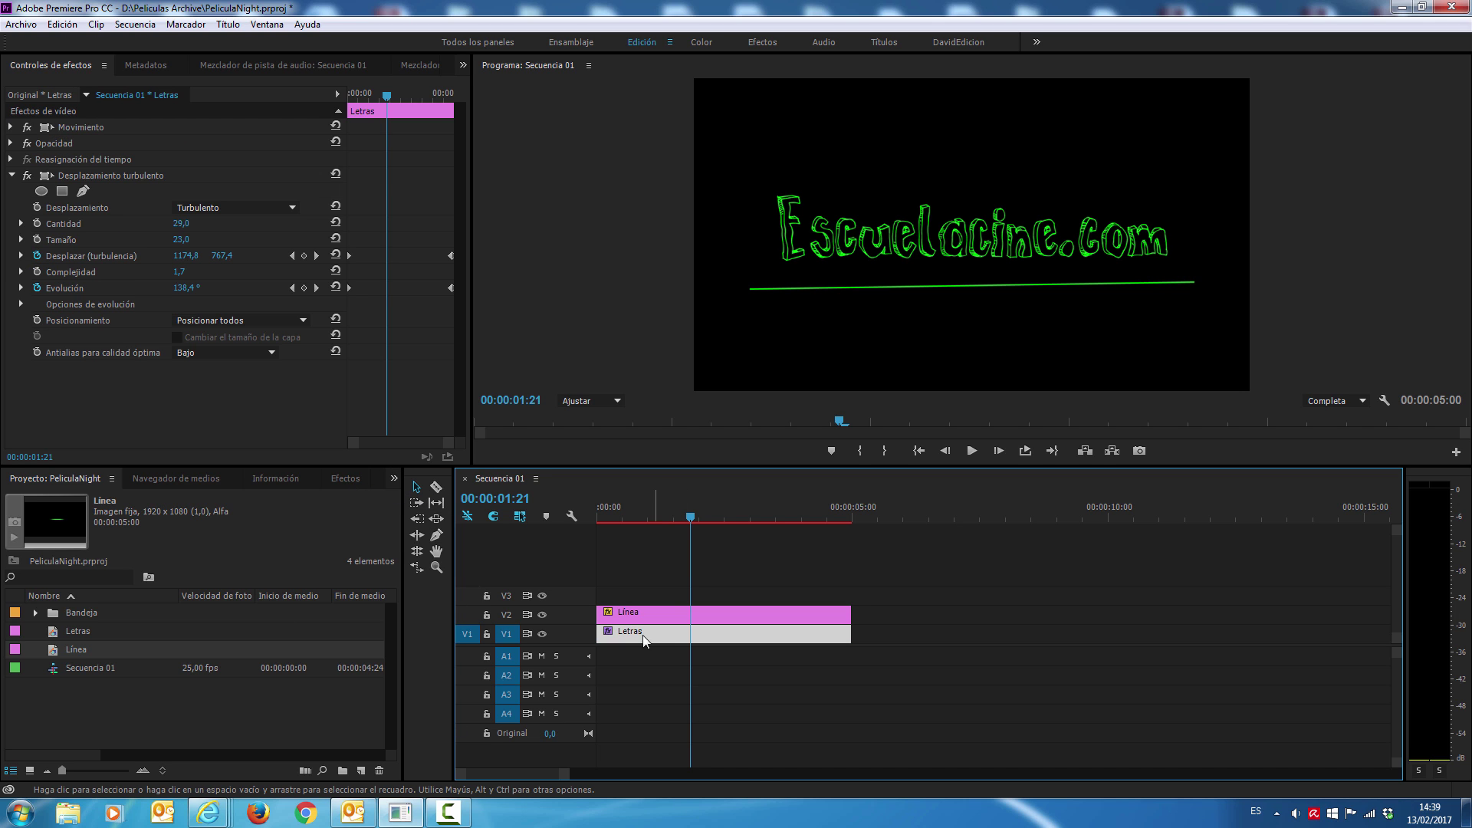
click(101, 175)
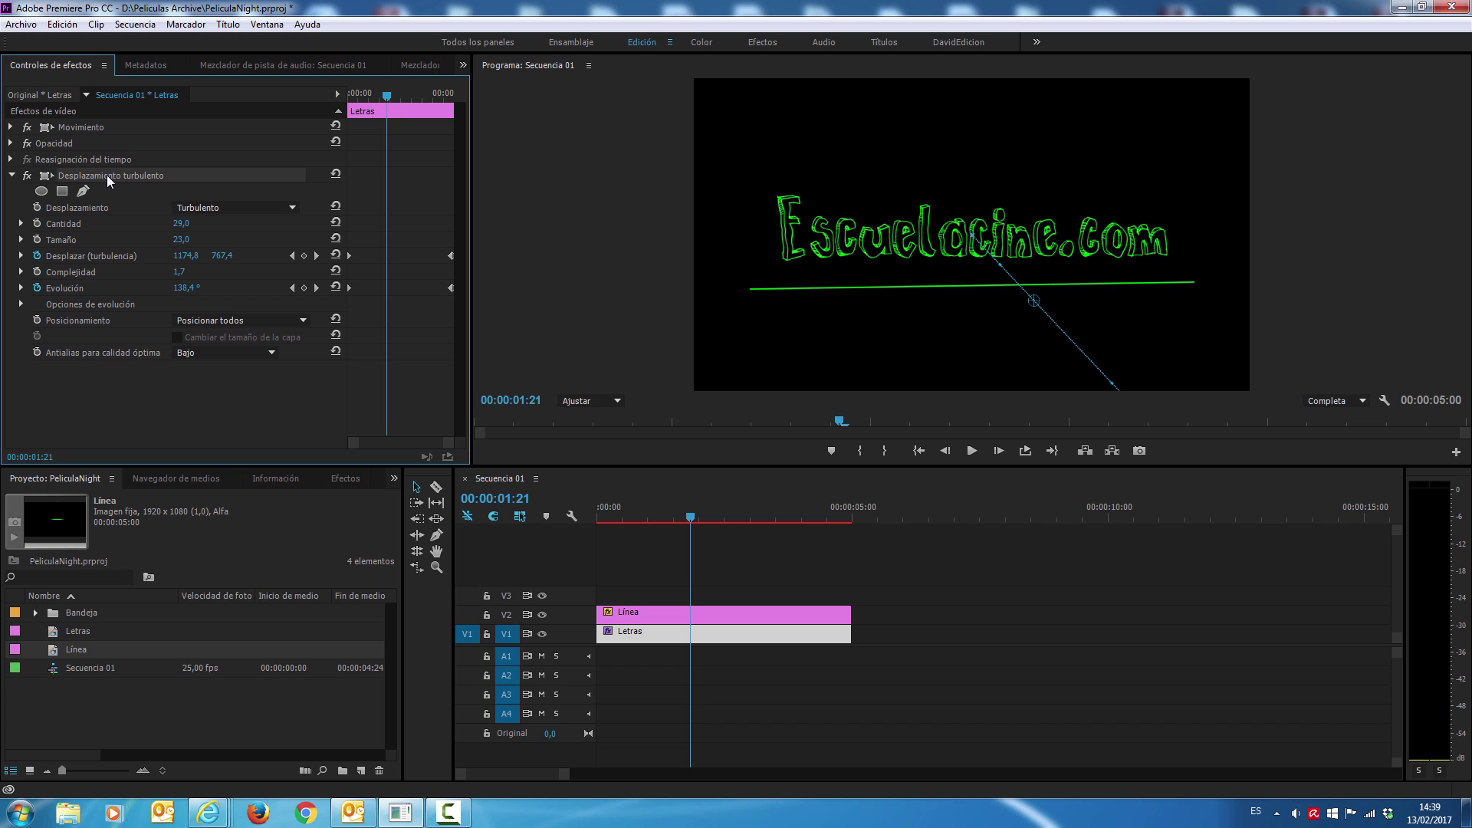
click(62, 24)
click(79, 99)
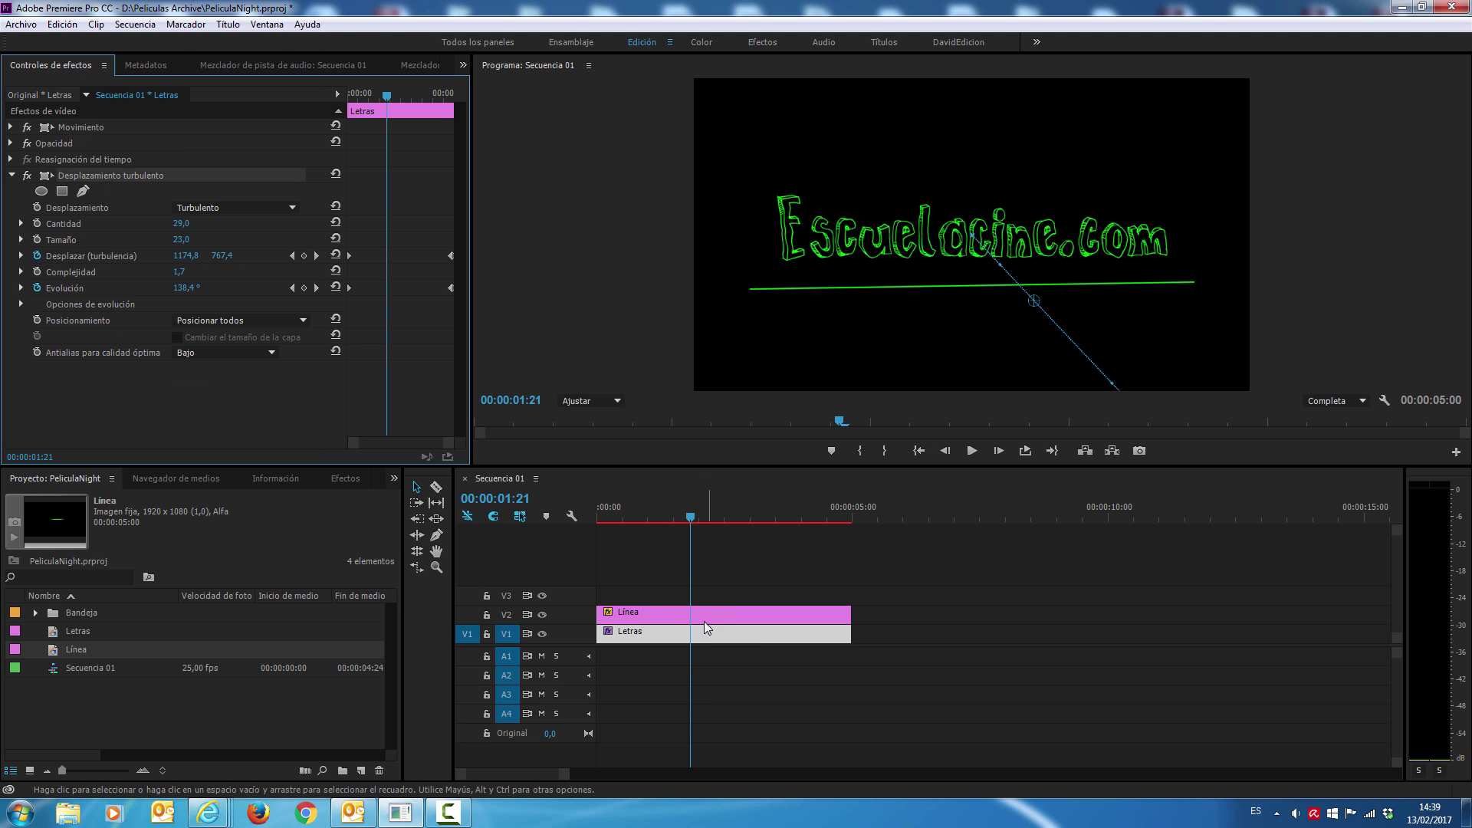
Step: Paste the turbulence effect onto Línea and scrub ahead to see the wavy underline
click(679, 614)
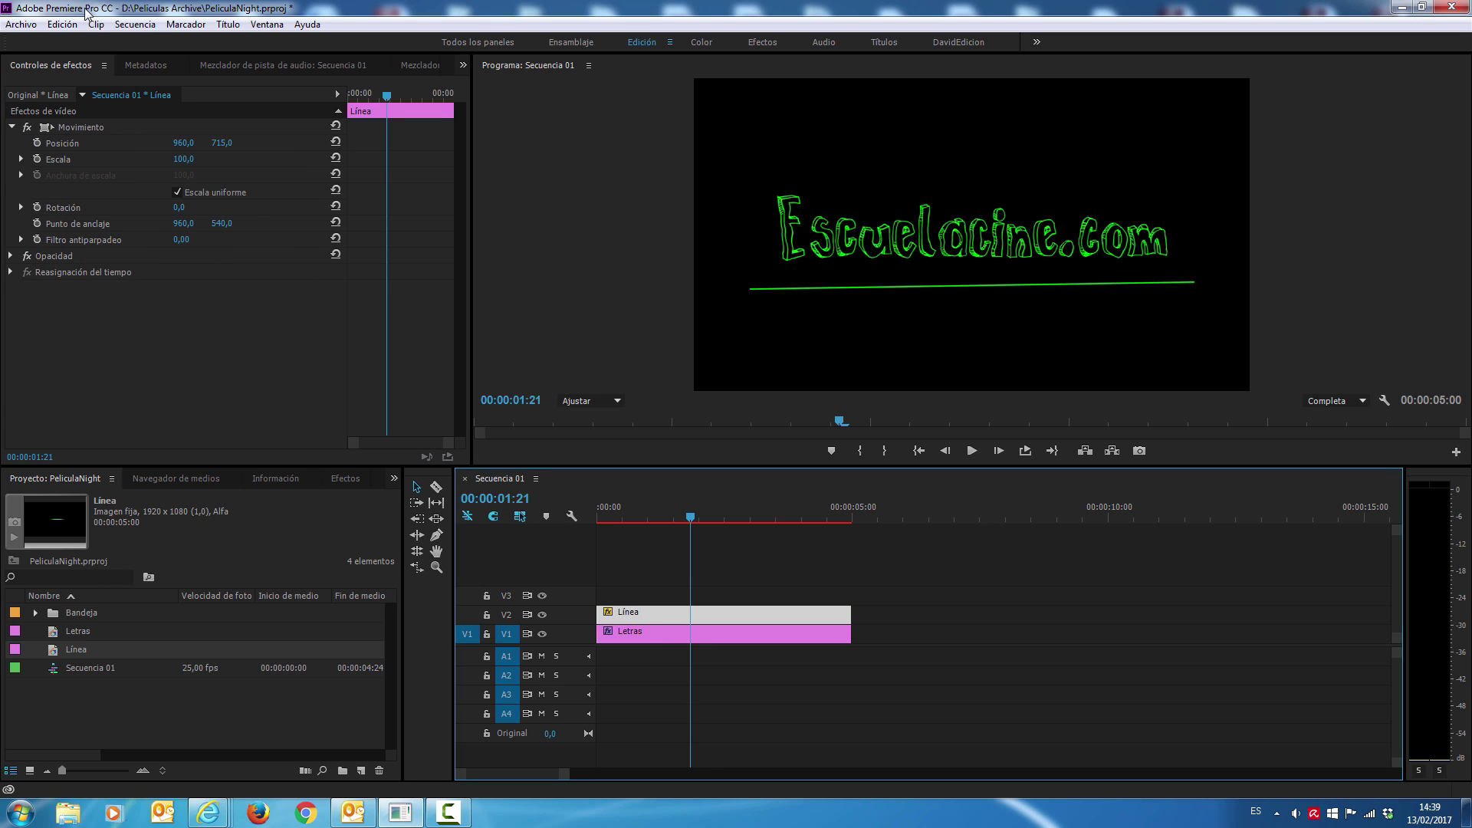
click(63, 23)
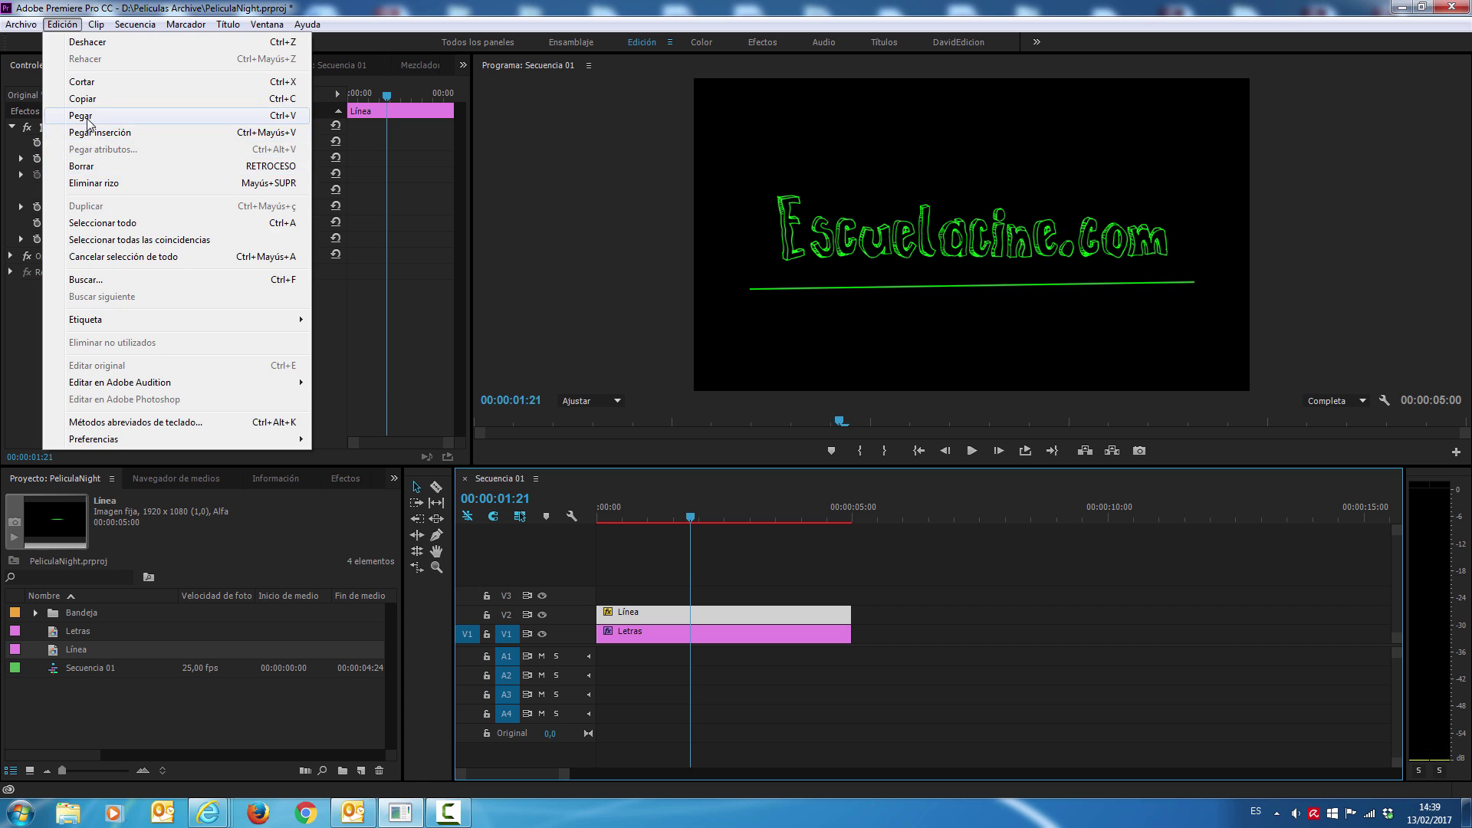
click(86, 116)
scroll(460, 337, down, 2)
drag(658, 515, 782, 518)
Step: Play the sequence and scrub around 3 seconds to inspect the underline's wobble
key(Home)
click(971, 450)
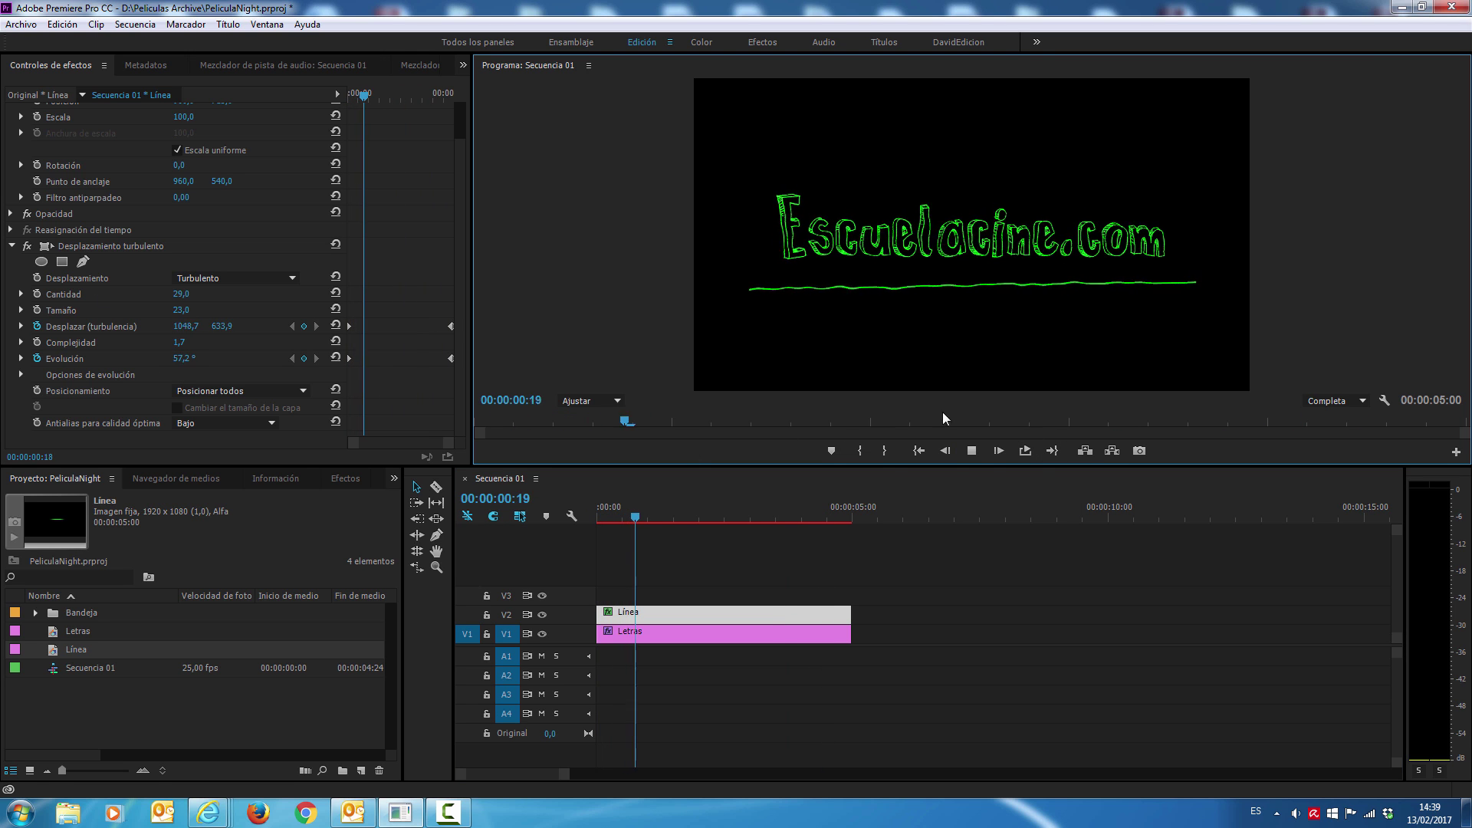
click(971, 450)
drag(697, 519, 752, 519)
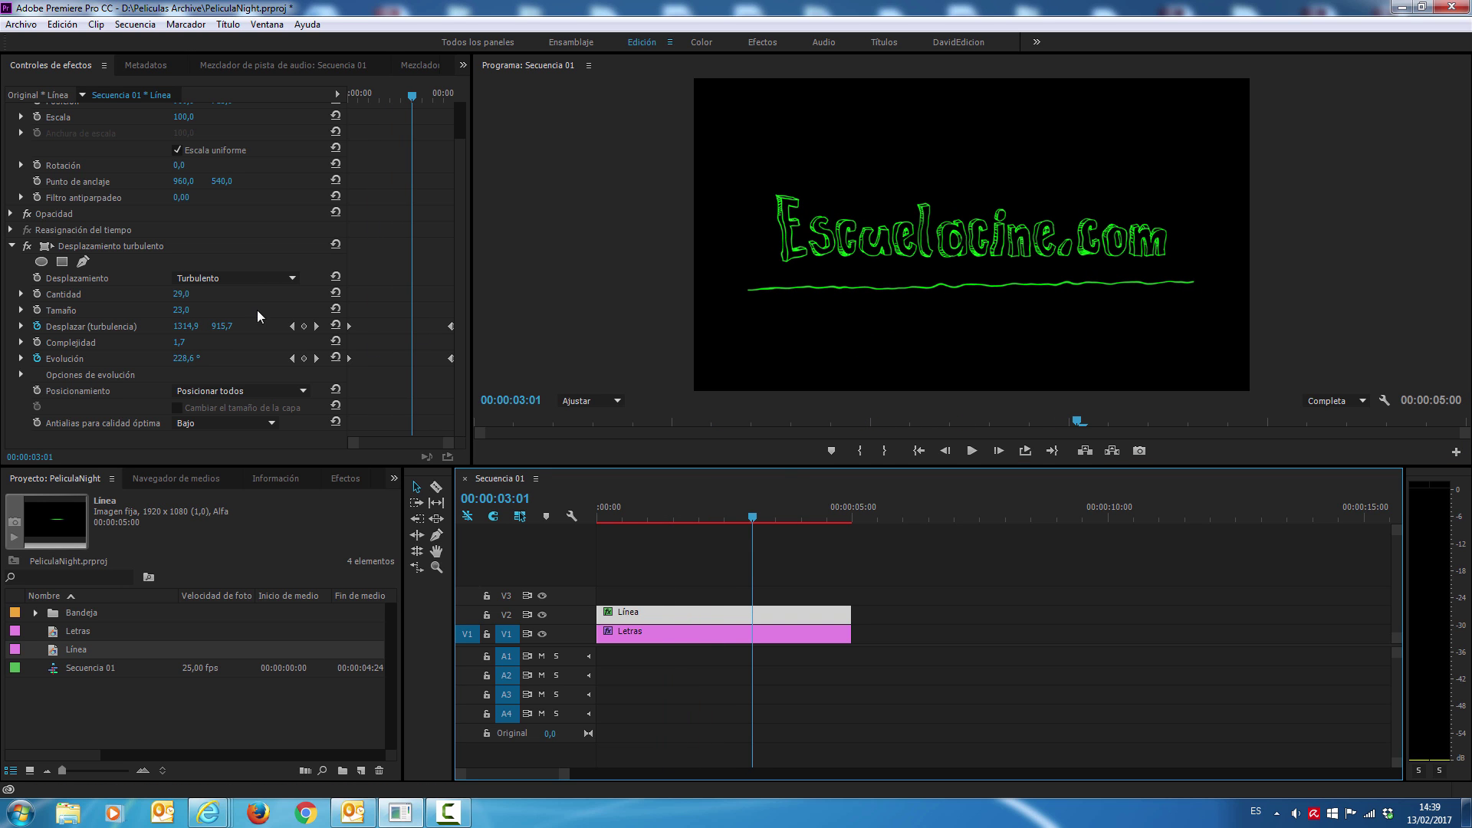
drag(719, 510, 666, 510)
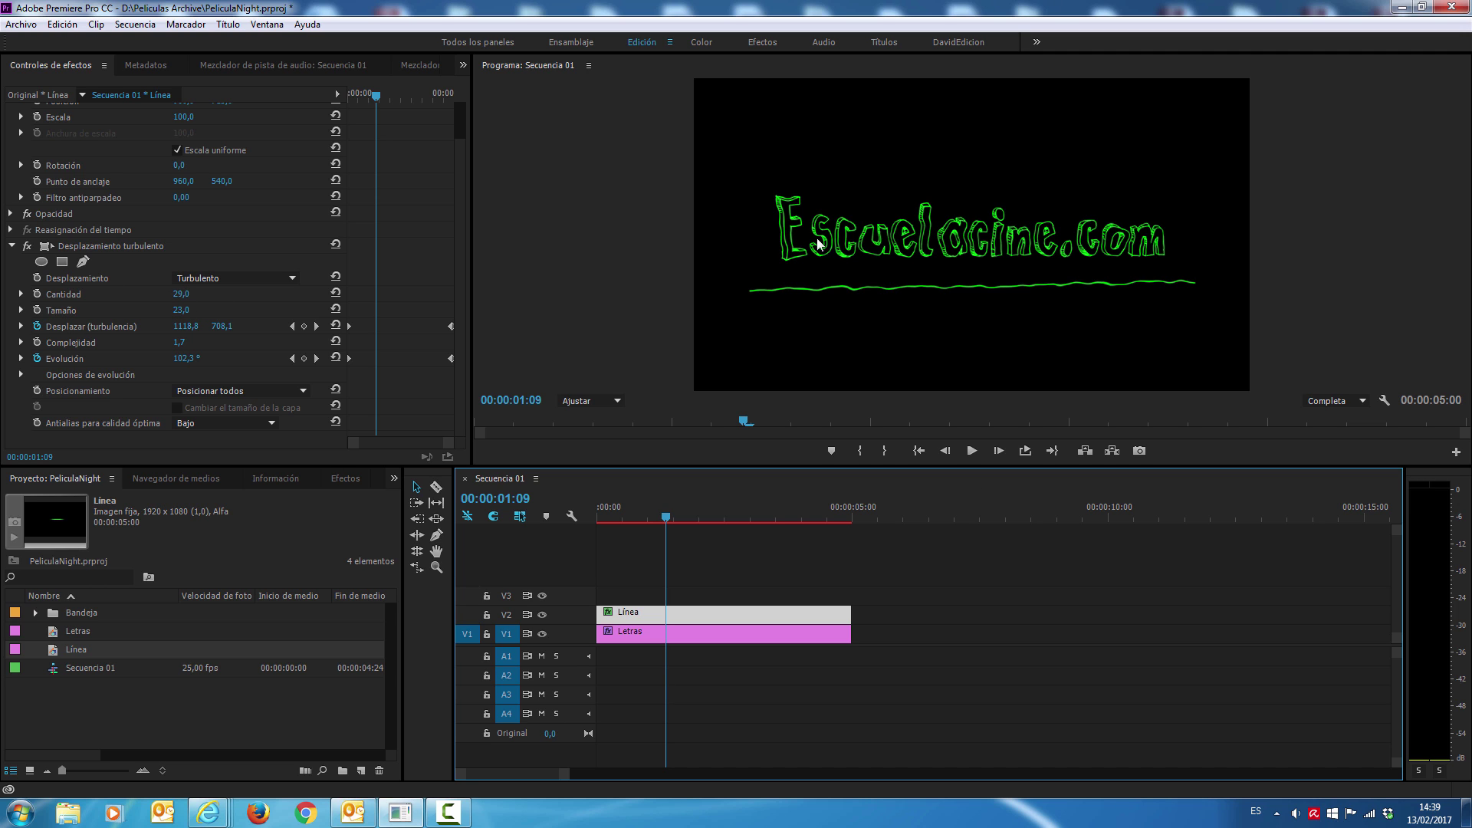
Step: Set the underline's turbulence Cantidad to 40 and Tamaño to 64
mouse_move(189, 300)
mouse_down()
mouse_move(236, 301)
mouse_move(169, 293)
mouse_move(213, 310)
mouse_up()
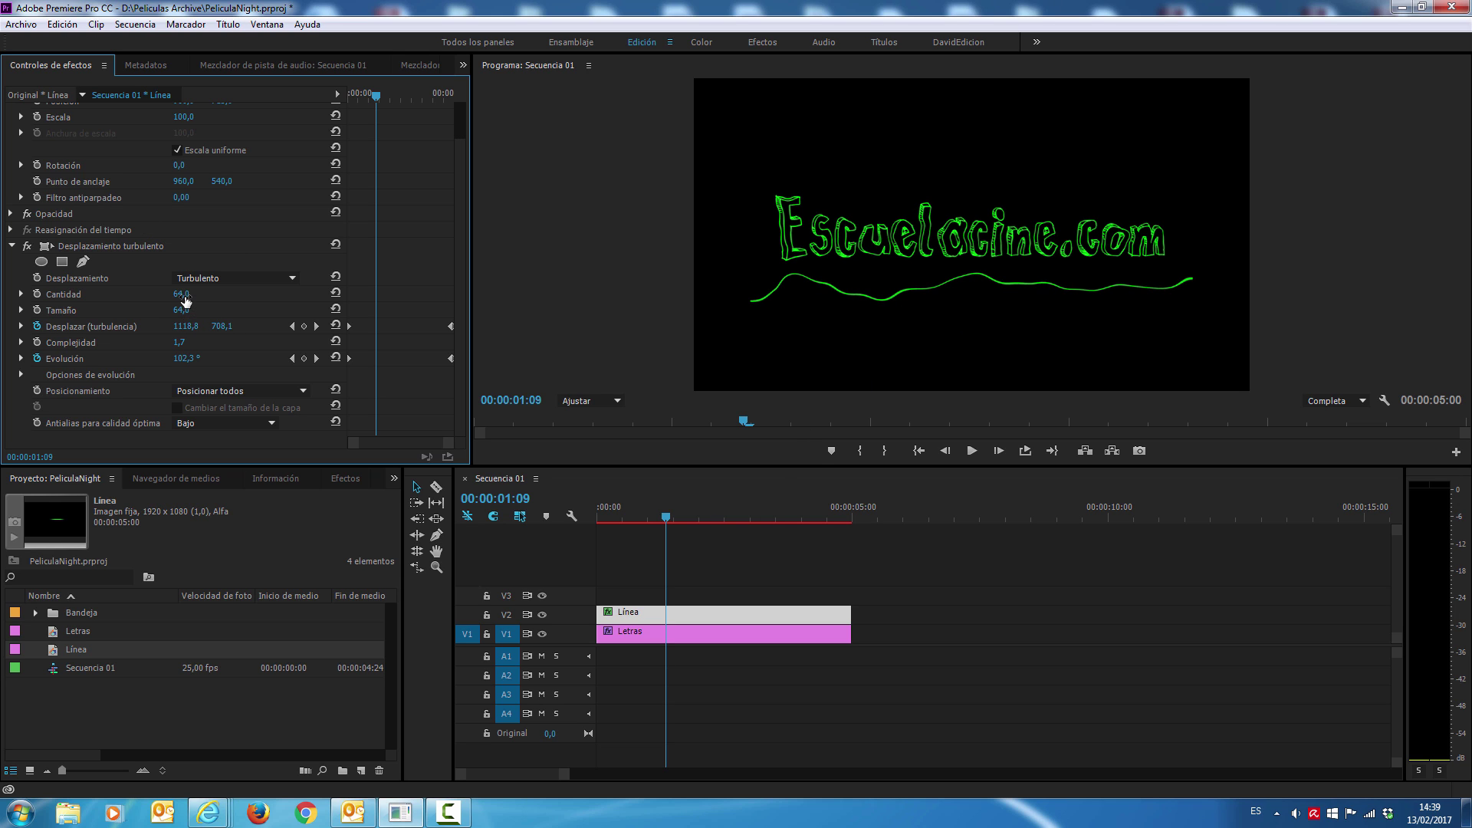
mouse_move(181, 294)
mouse_down()
mouse_move(163, 294)
mouse_move(184, 293)
mouse_up()
drag(375, 93, 334, 89)
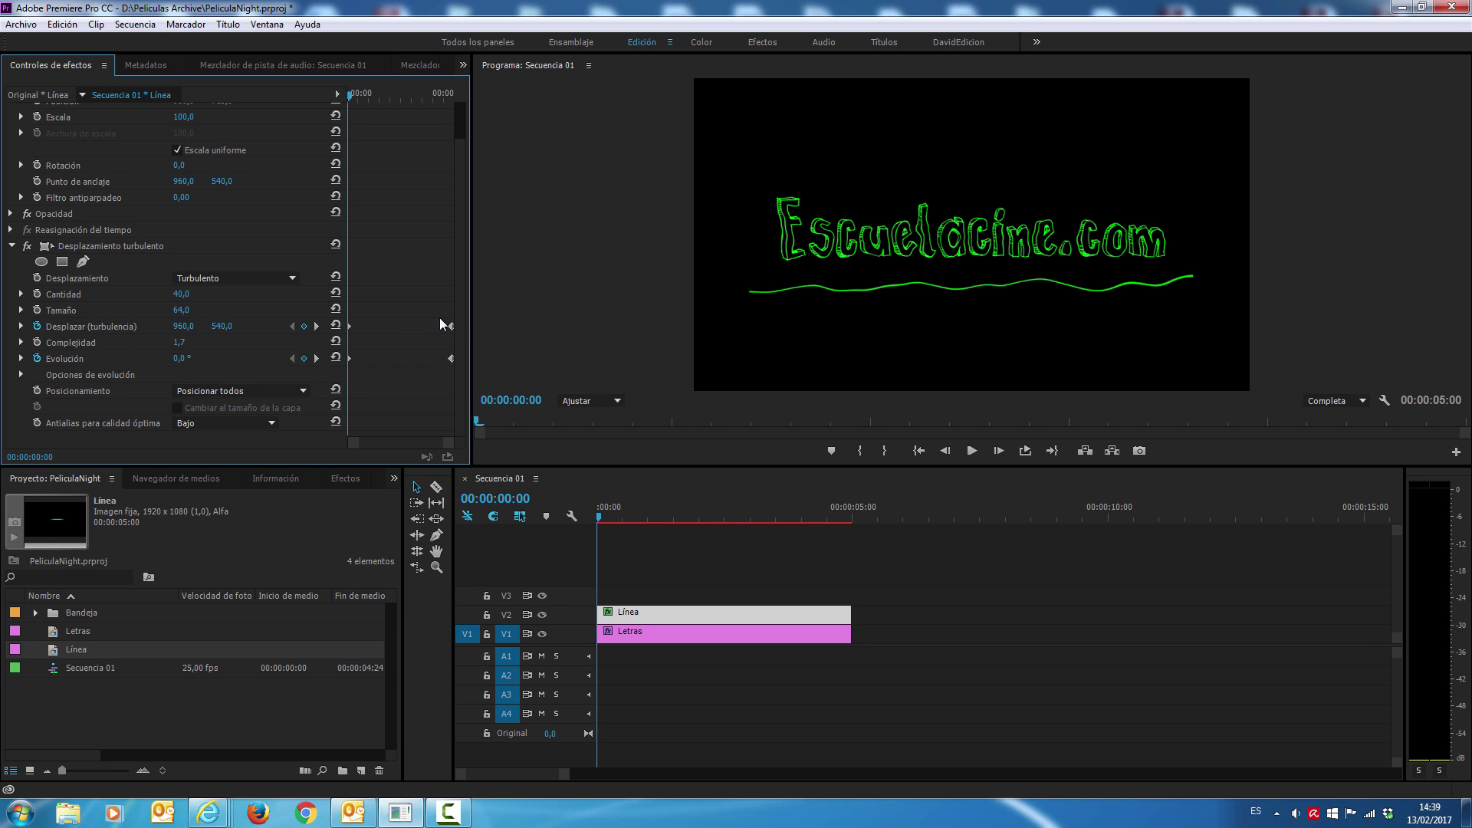
Step: At the start, shift Desplazar, set Complejidad 2,6 and Evolución 218°, then play
mouse_move(189, 329)
mouse_down()
mouse_move(235, 331)
mouse_move(183, 331)
mouse_up()
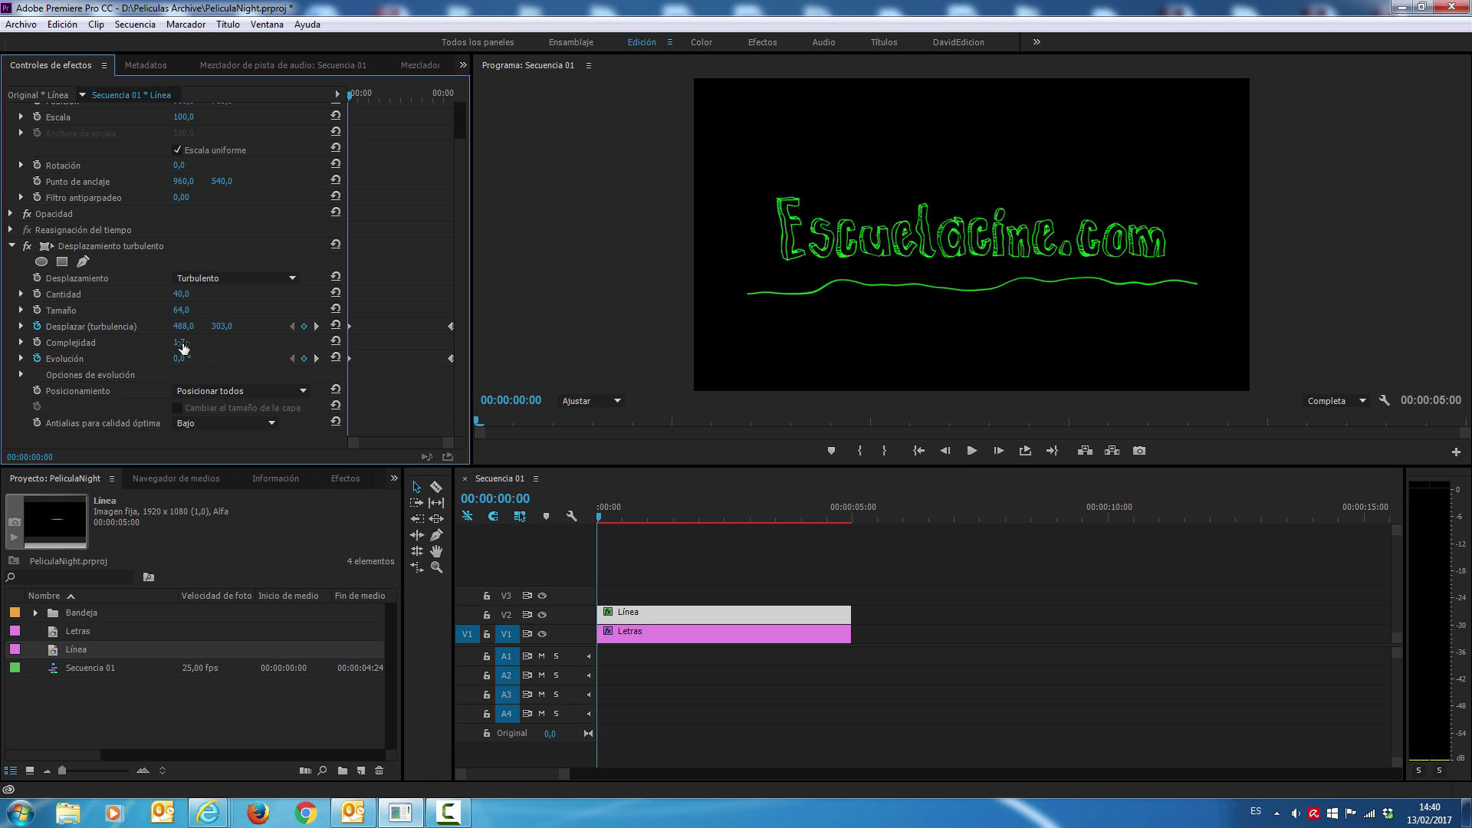
mouse_move(179, 342)
mouse_down()
mouse_move(222, 342)
mouse_move(165, 342)
mouse_up()
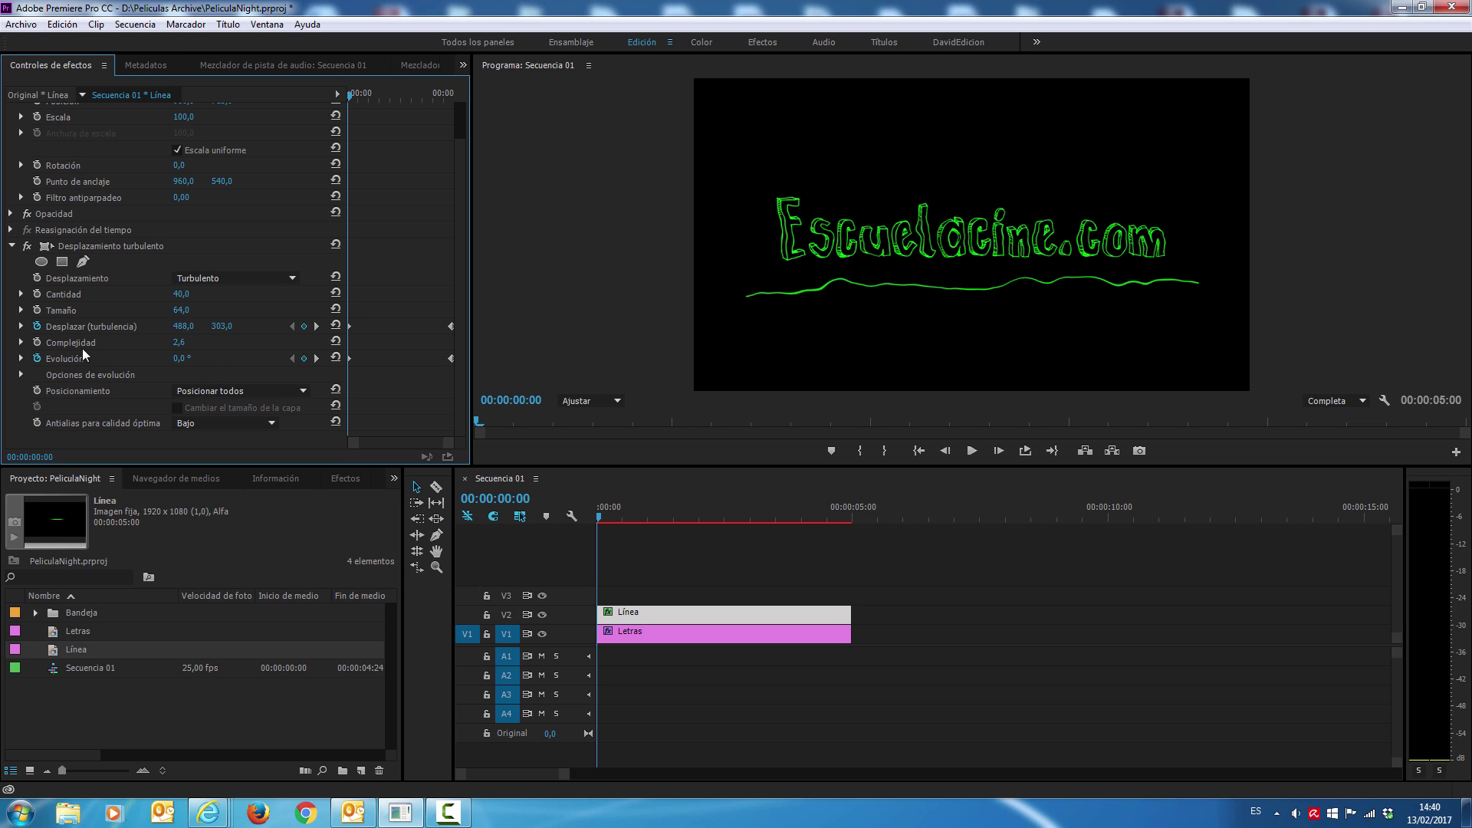
drag(203, 357, 370, 357)
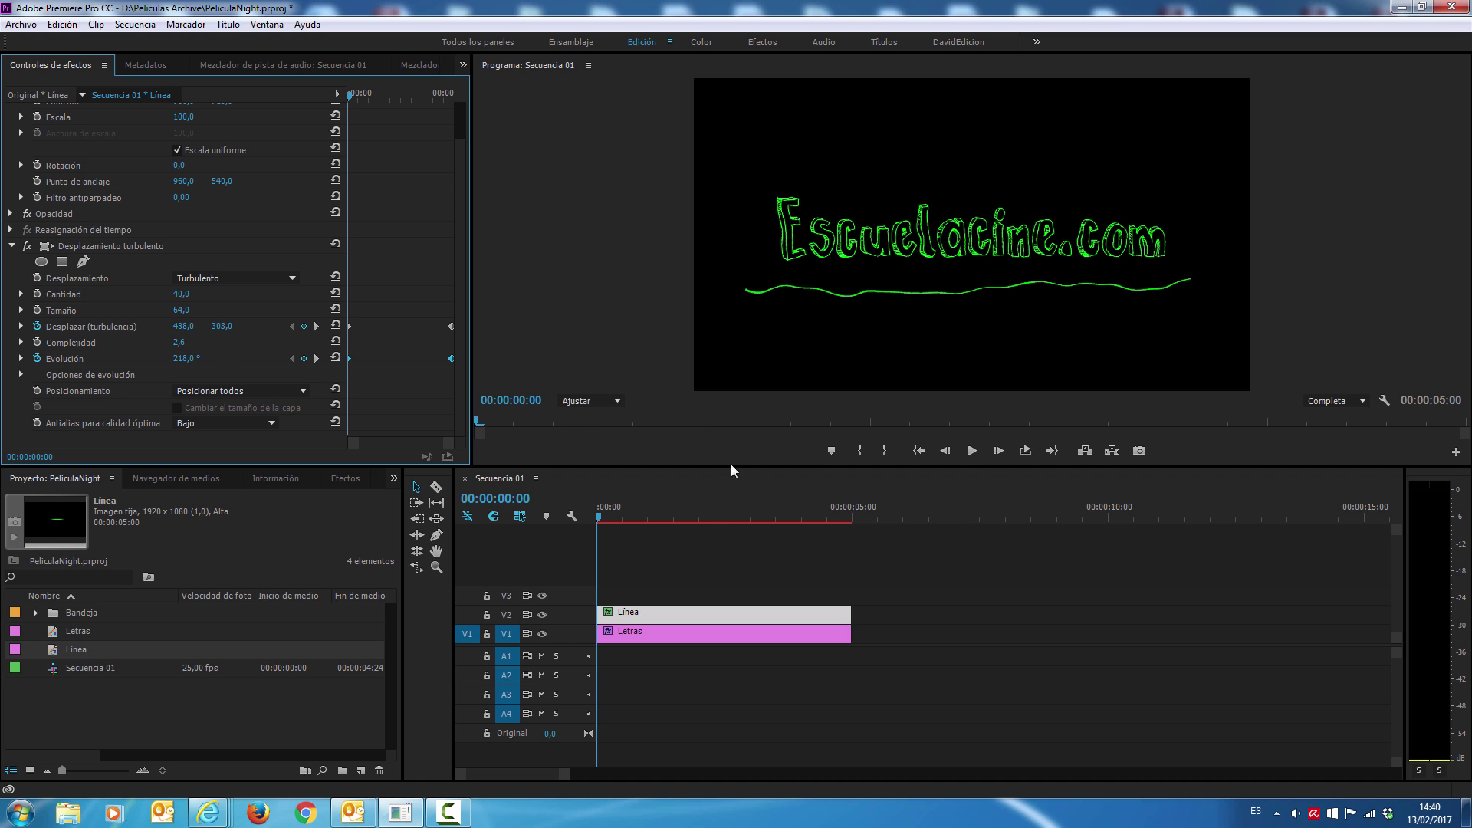
click(971, 451)
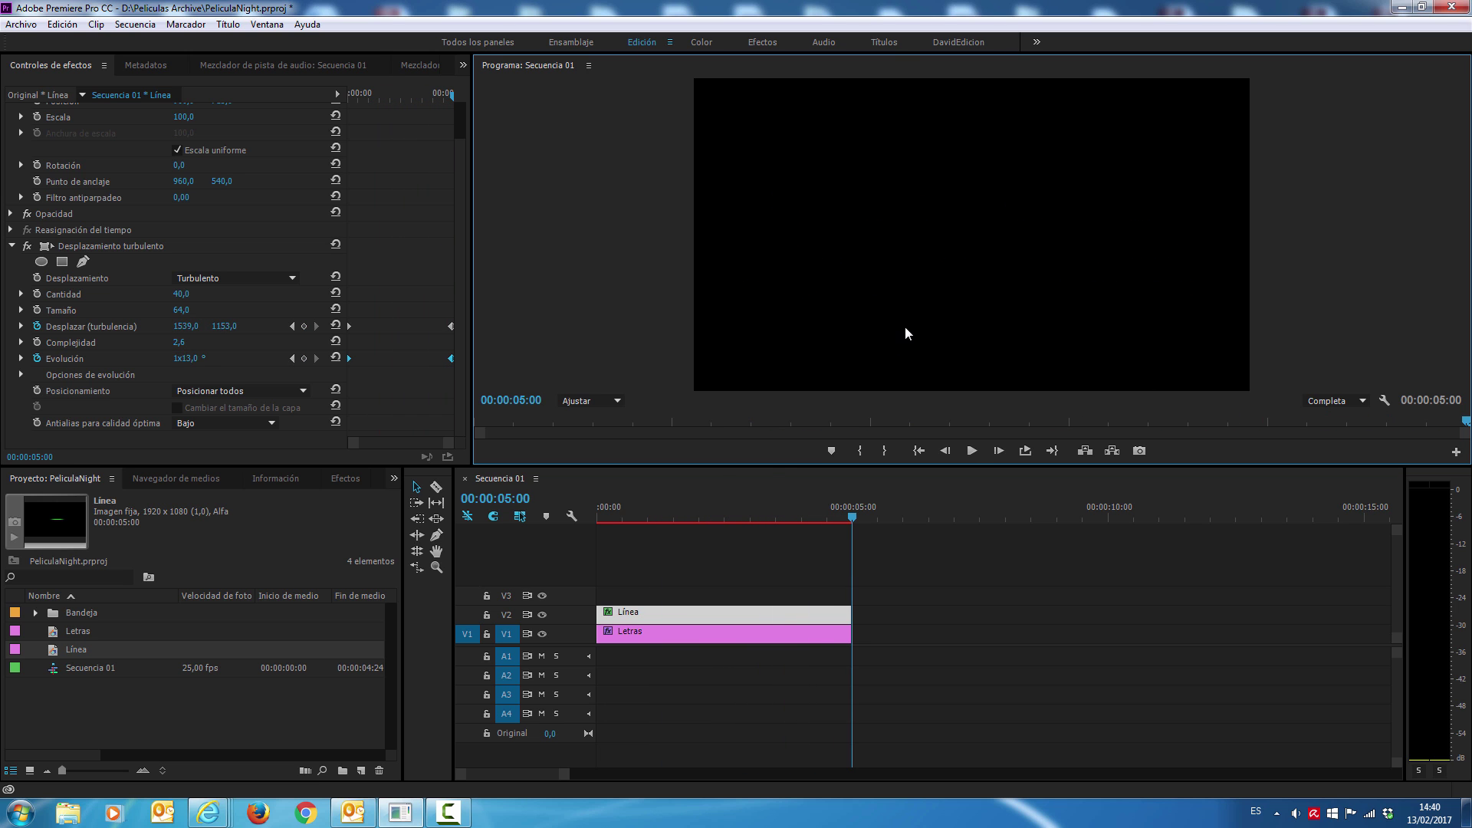
key(space)
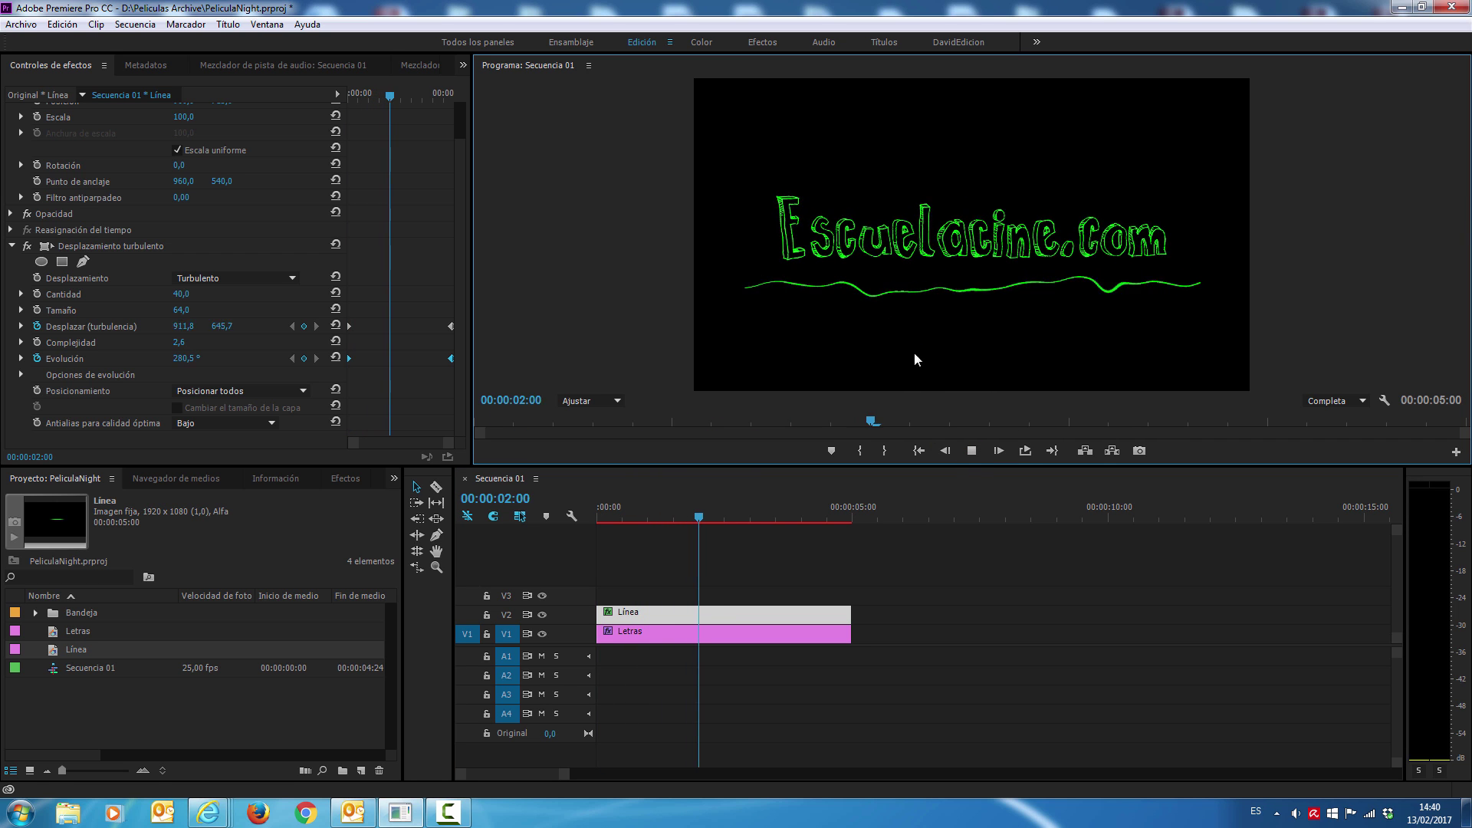
click(966, 458)
click(696, 517)
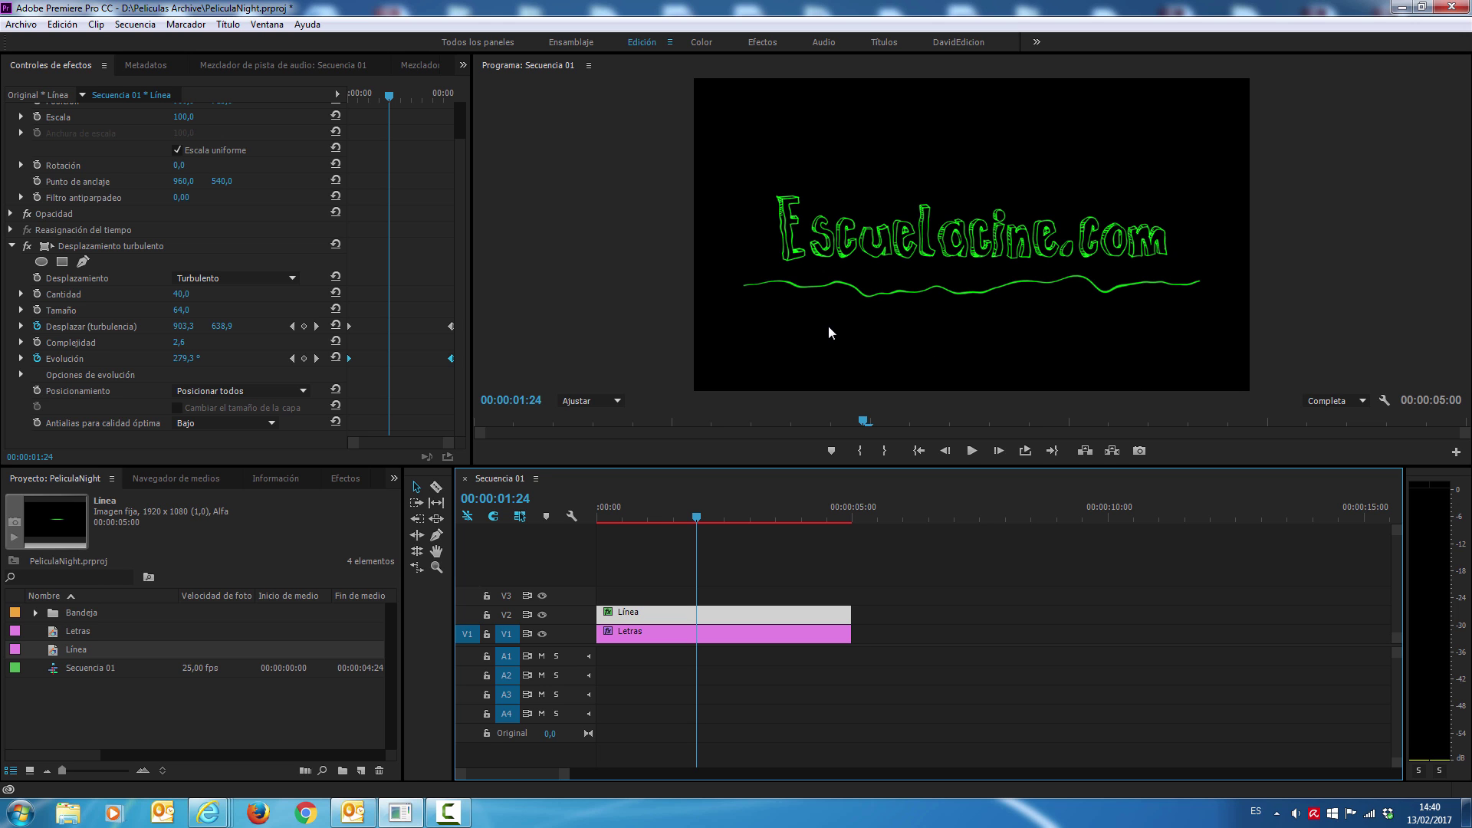
click(594, 510)
click(971, 451)
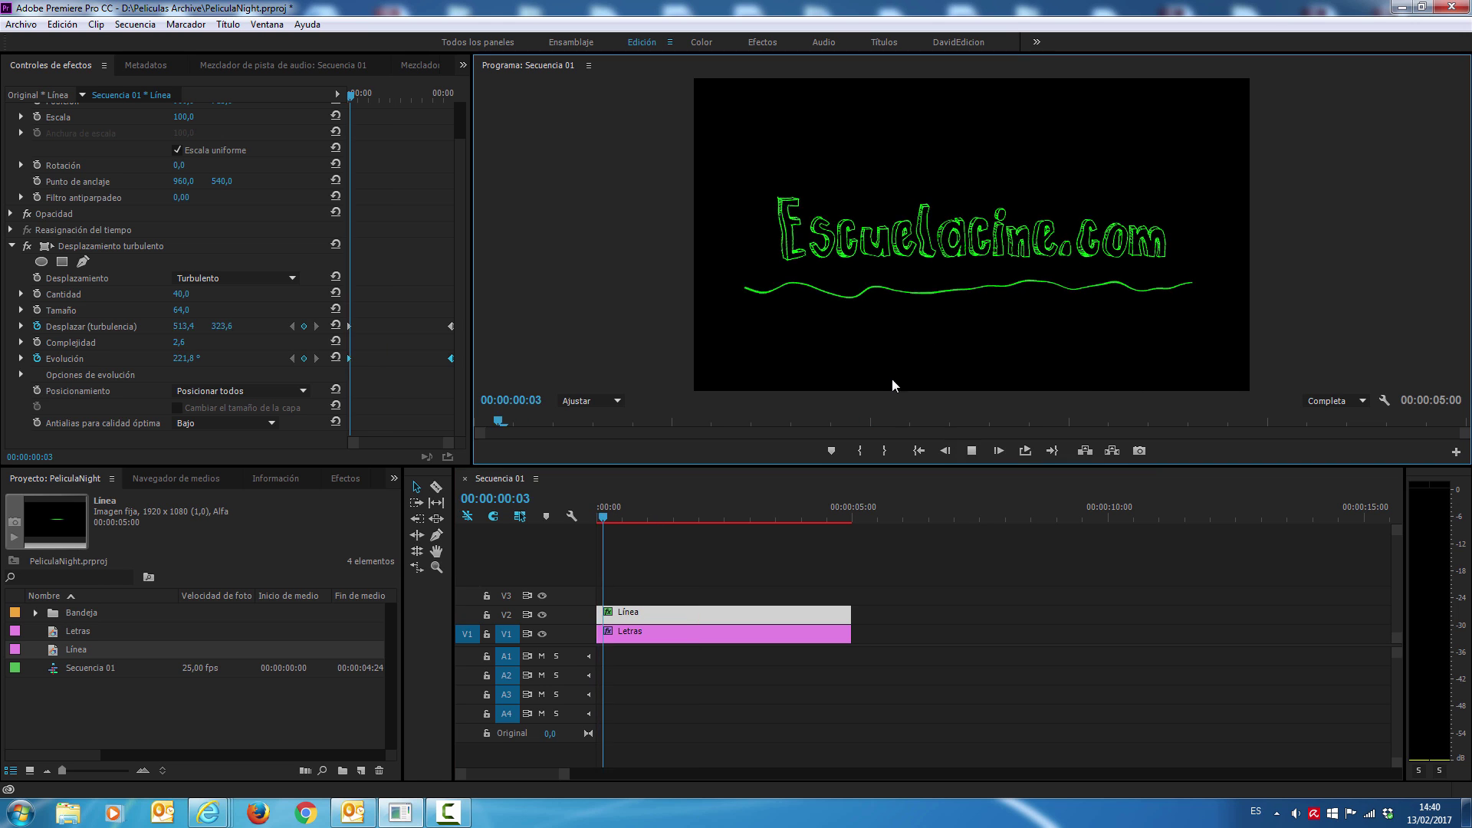
click(972, 452)
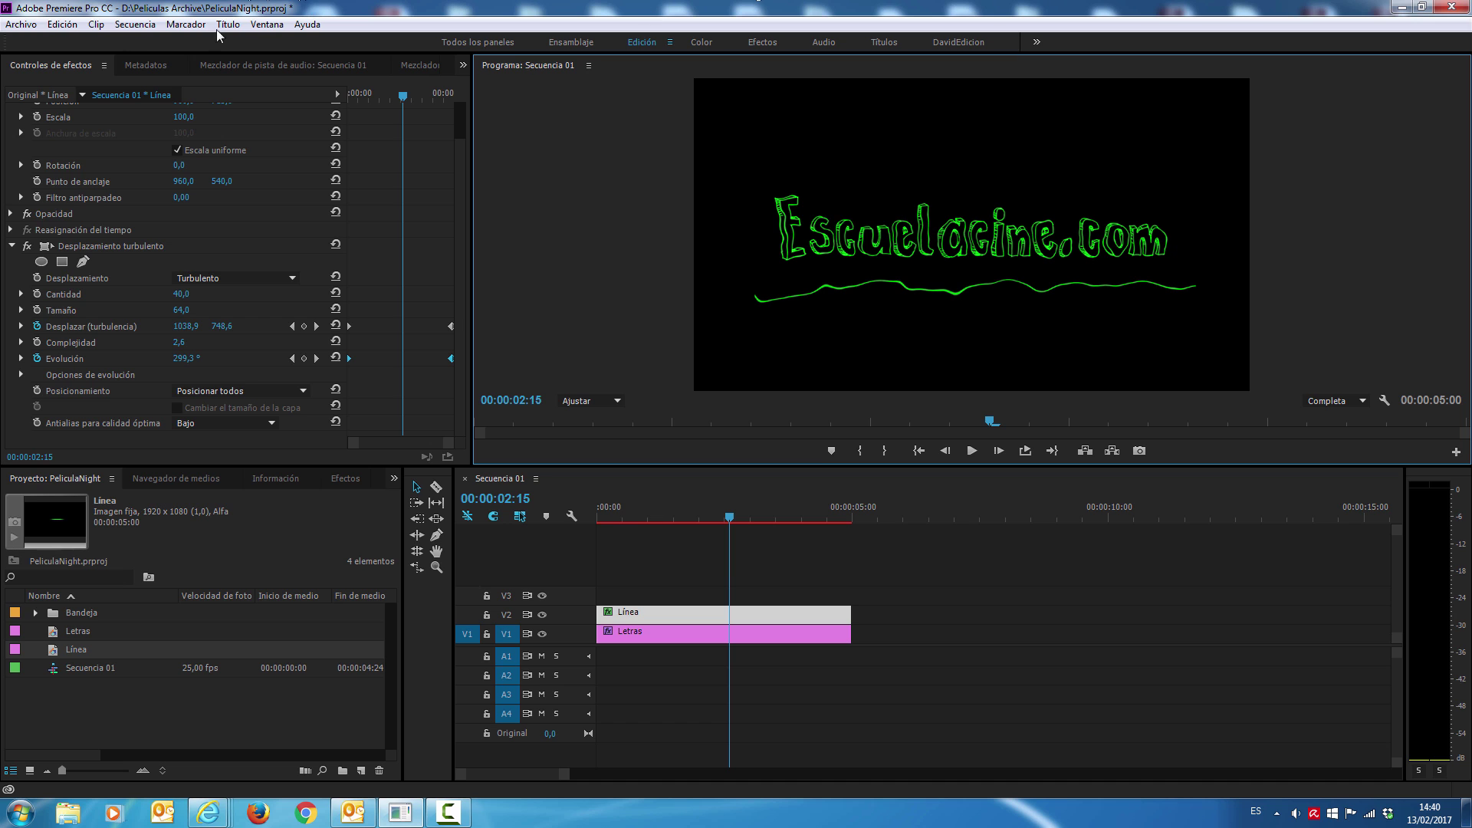
Step: Start a new title from the File menu, then cancel it
click(21, 24)
mouse_move(145, 41)
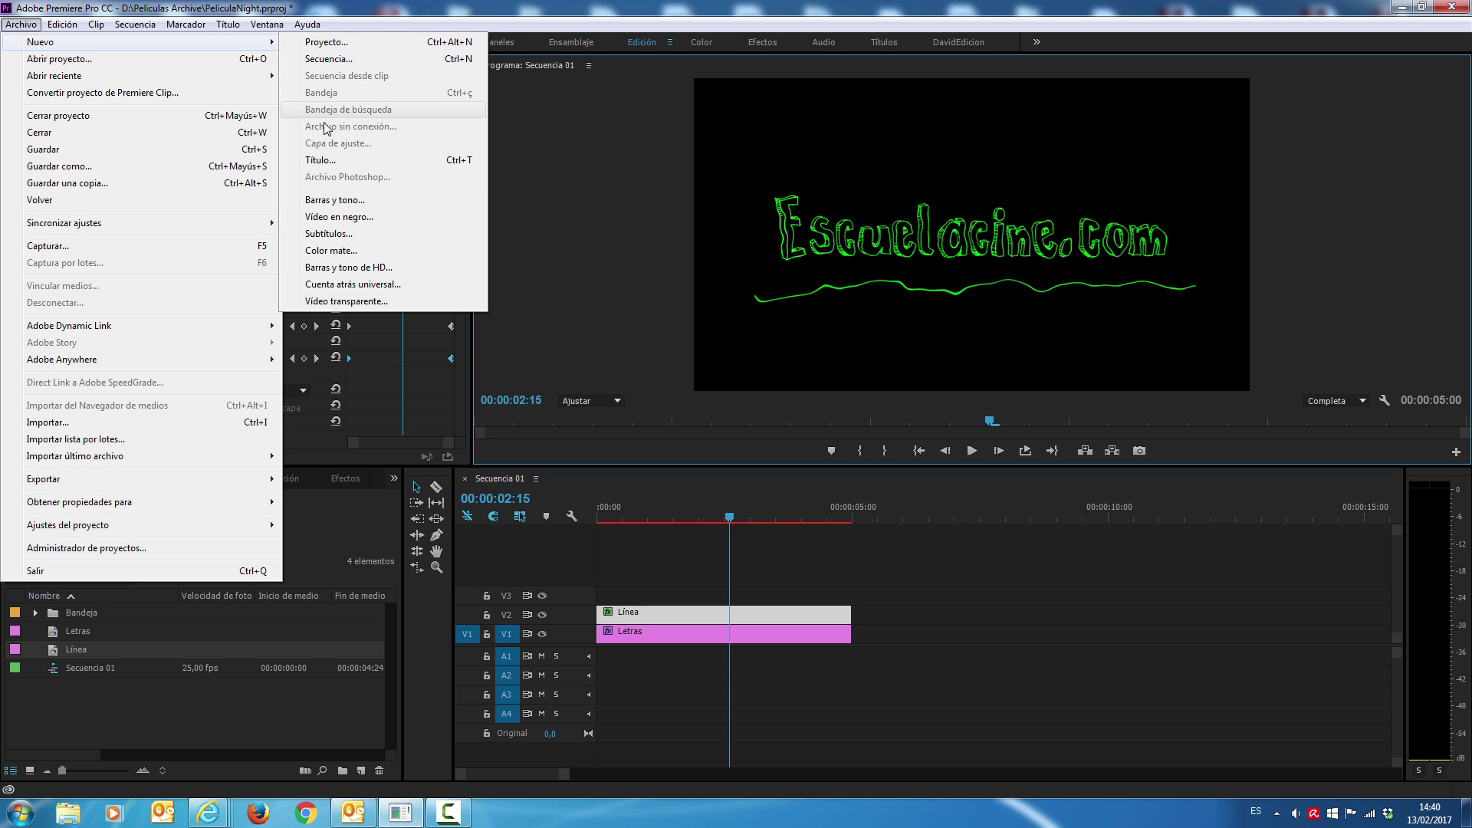
click(324, 159)
click(866, 474)
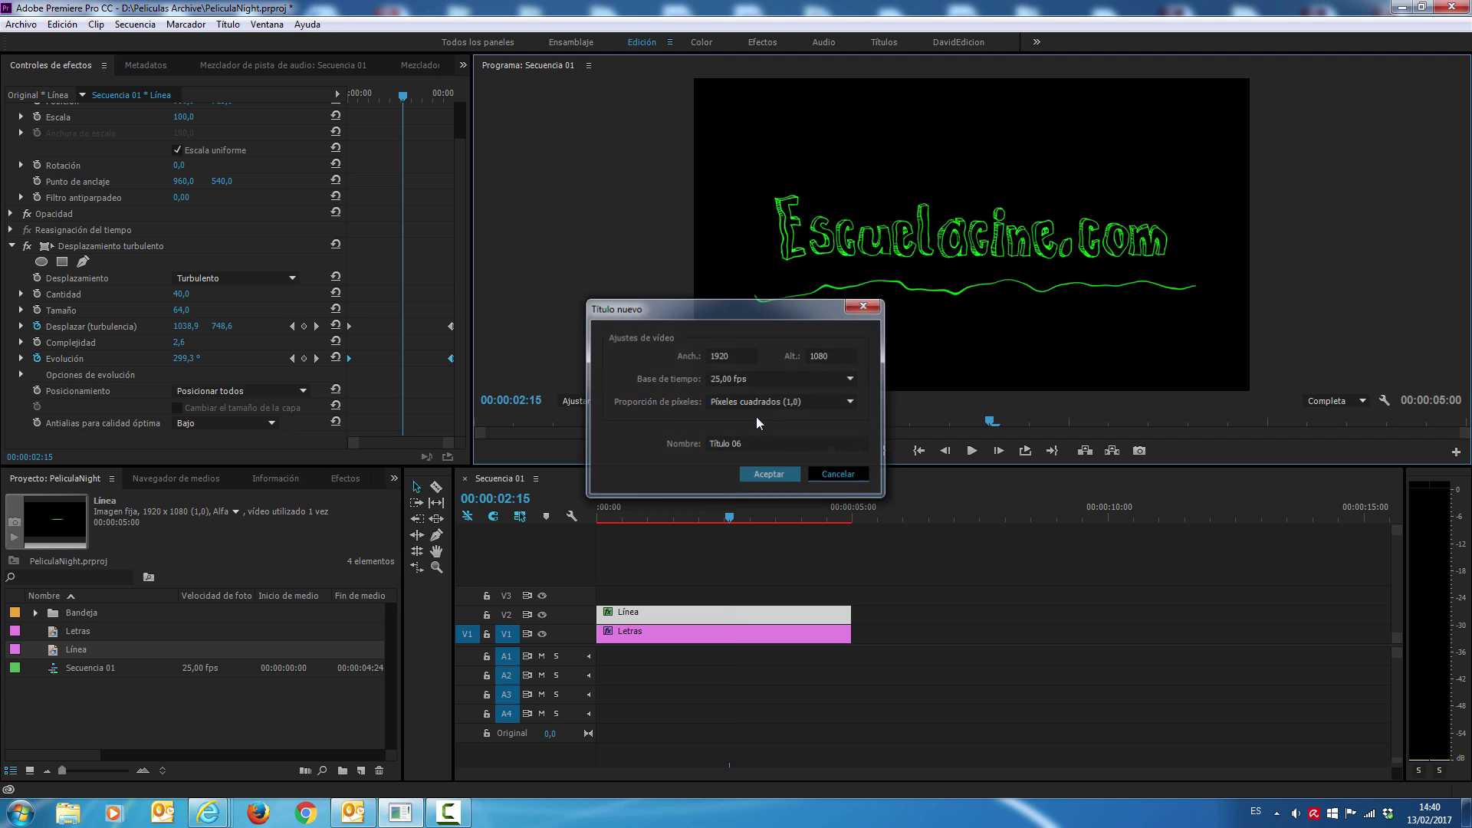
Step: Create a bright blue (0030FF) 1920x1080 colour matte and name it Azul
click(21, 23)
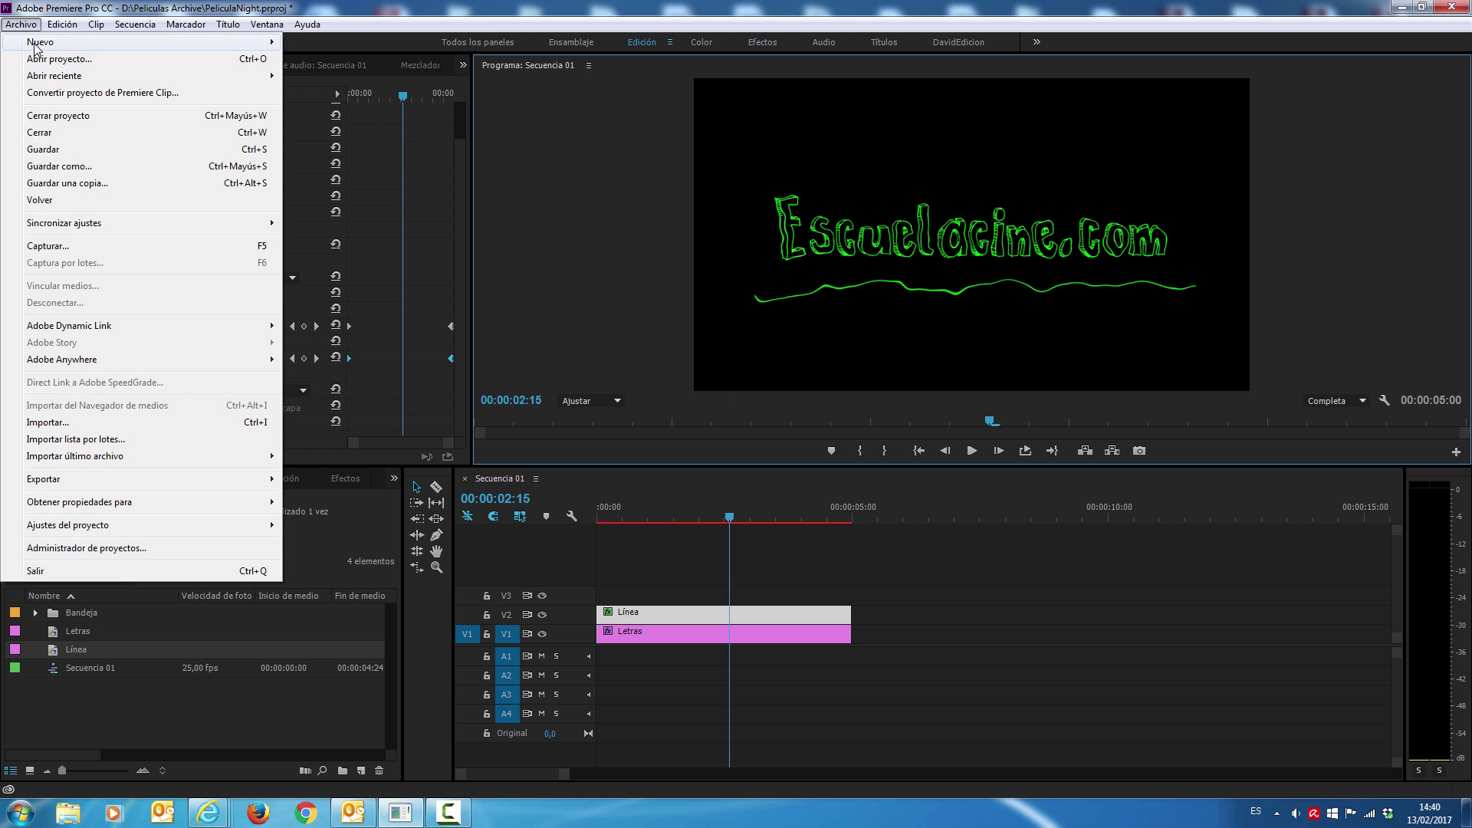
mouse_move(42, 45)
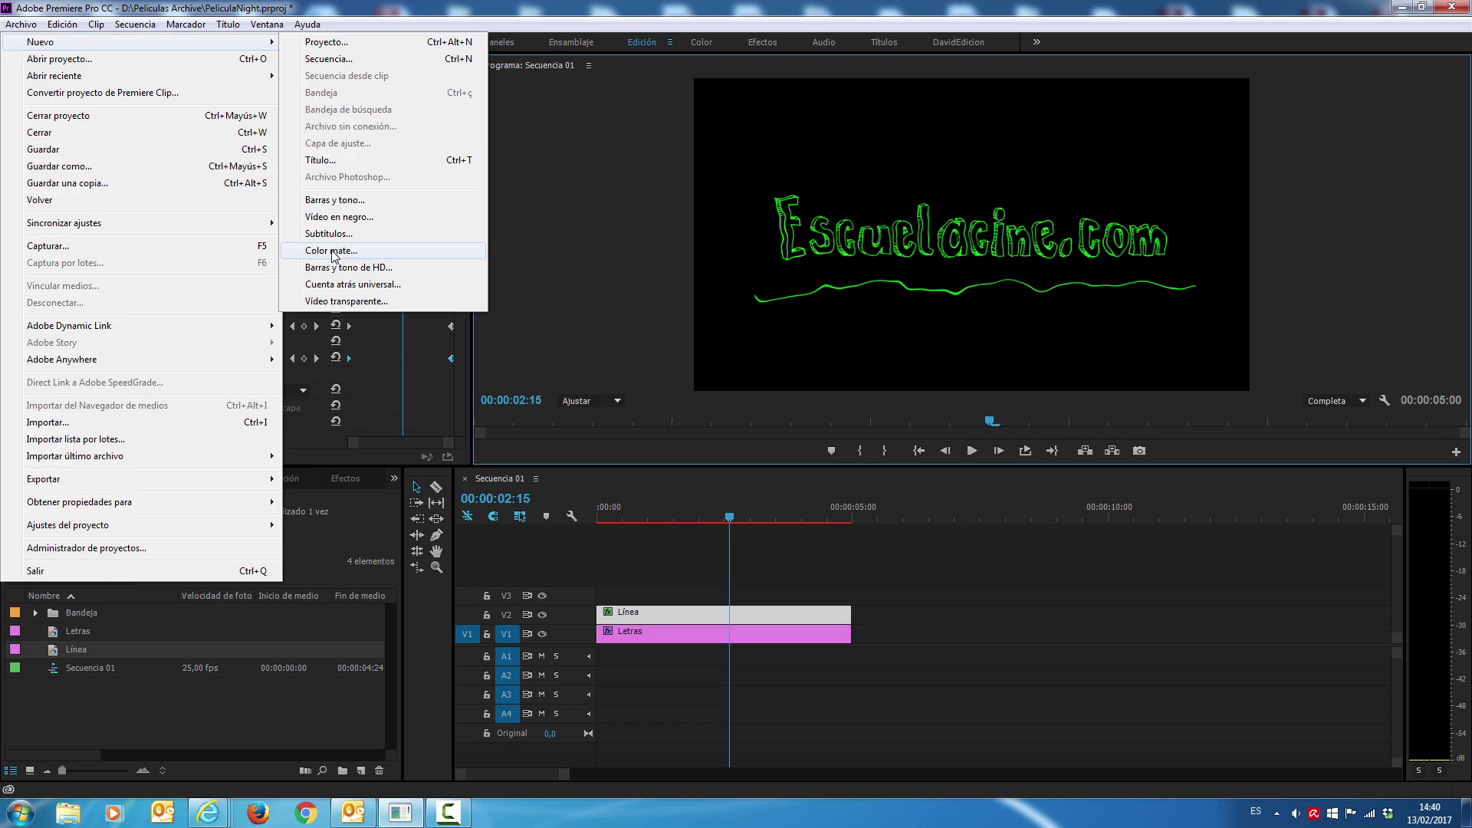
click(322, 253)
click(782, 463)
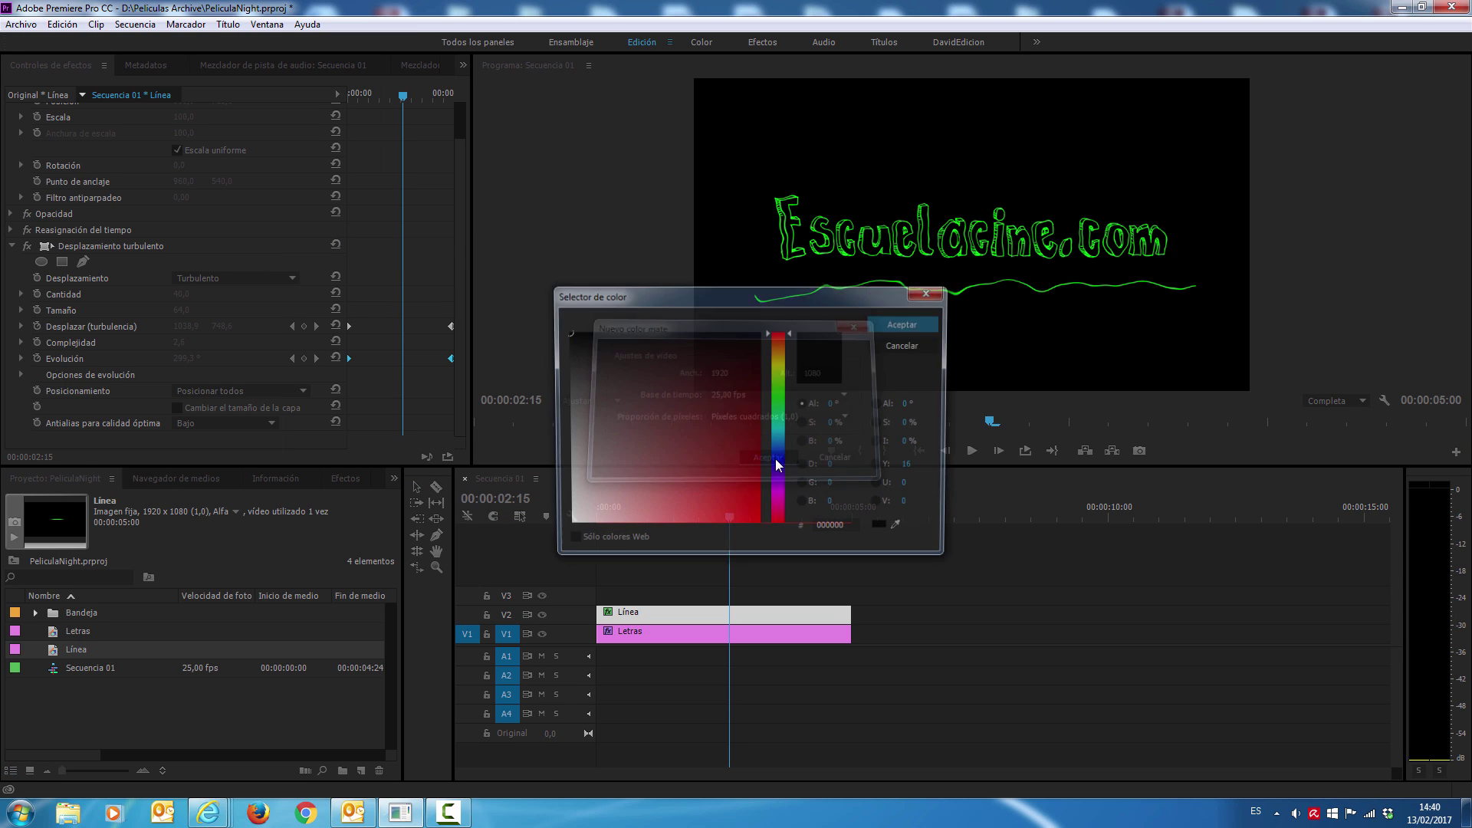
click(781, 443)
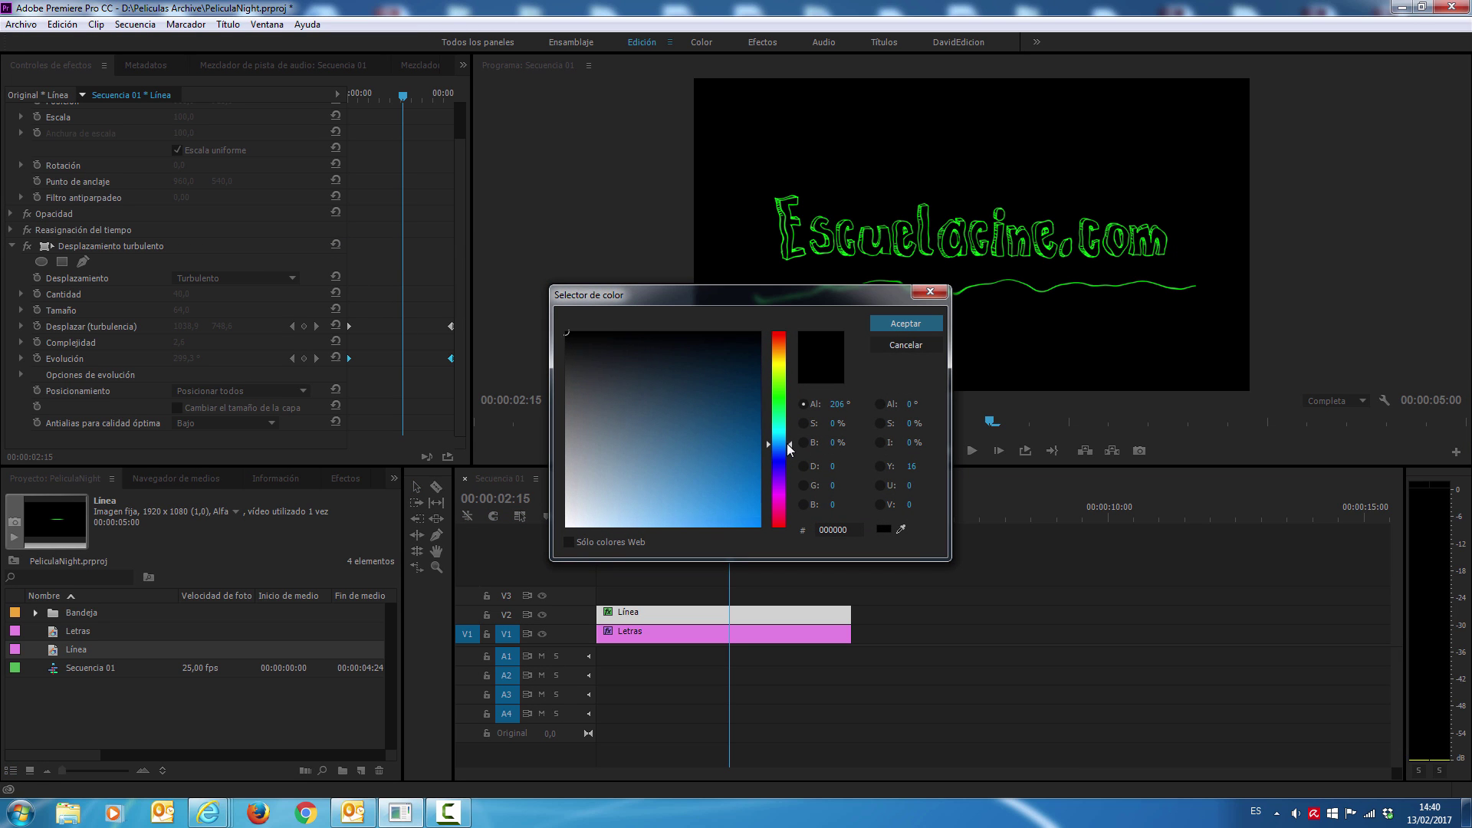
click(765, 528)
drag(789, 452, 796, 453)
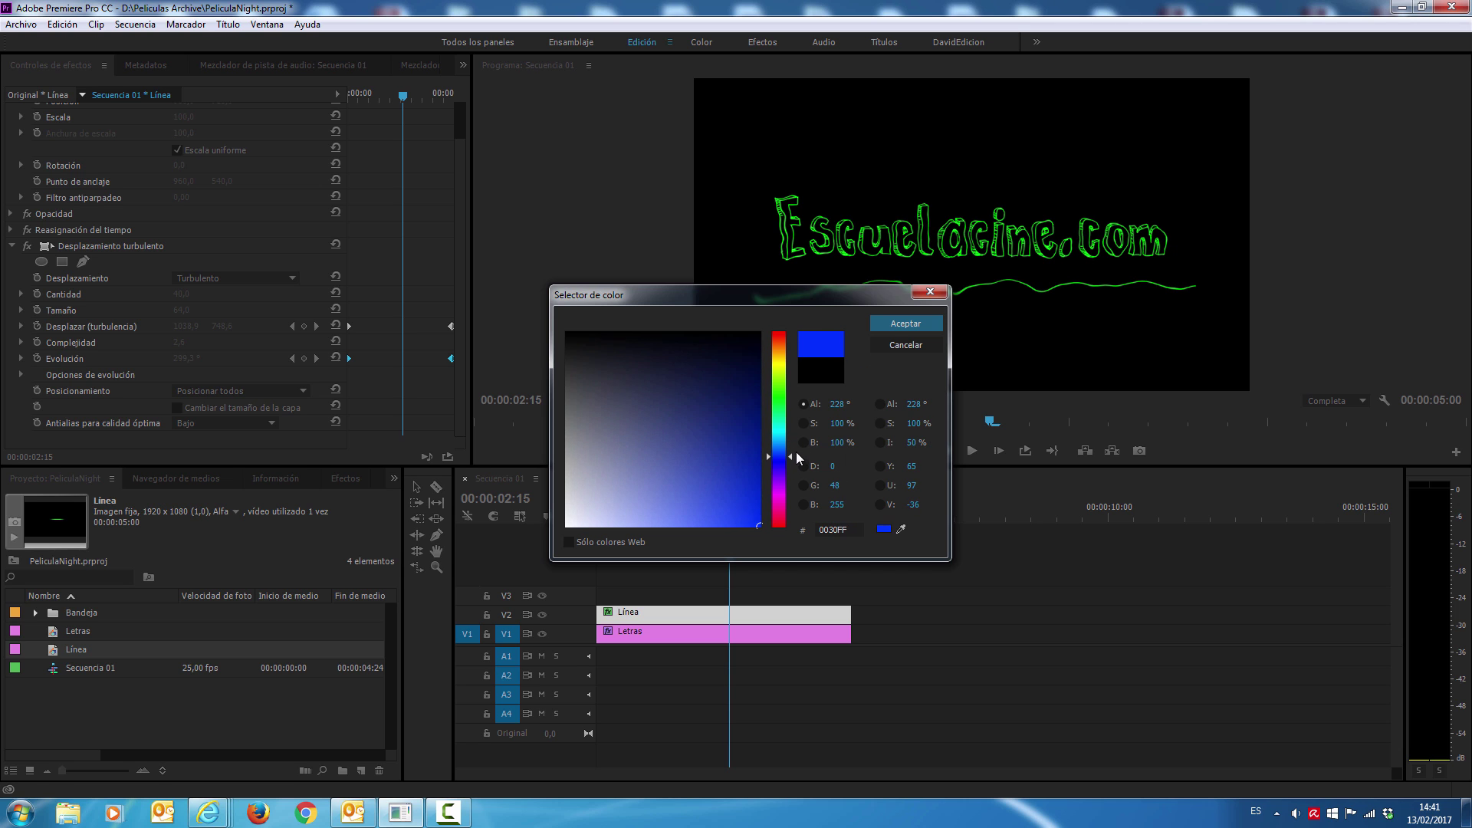
click(931, 329)
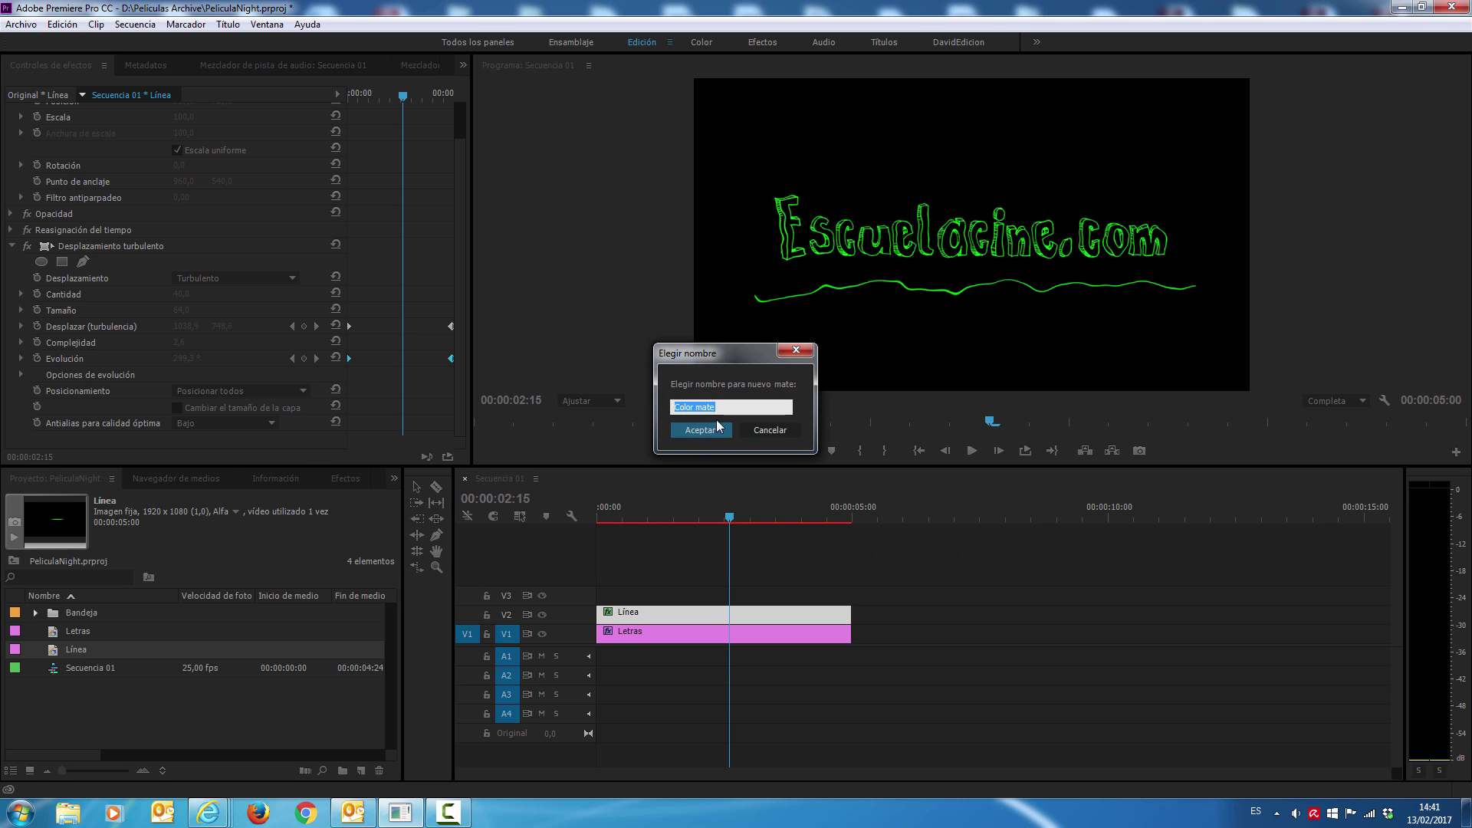
text(Azul)
key(Return)
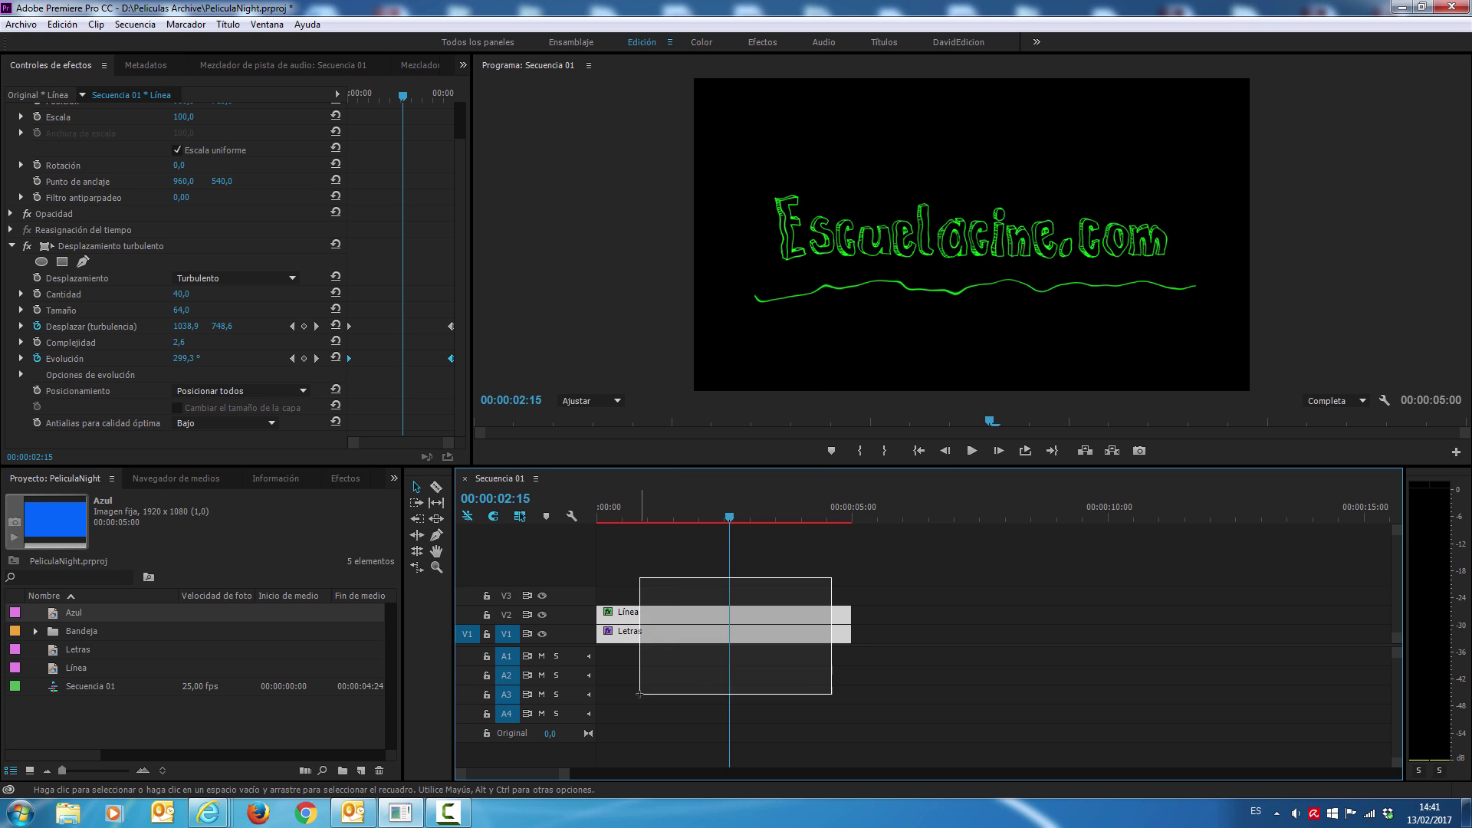
Step: Move Letras and Línea up one track and place the Azul matte on V1 beneath them
drag(832, 577, 633, 697)
drag(632, 613, 624, 595)
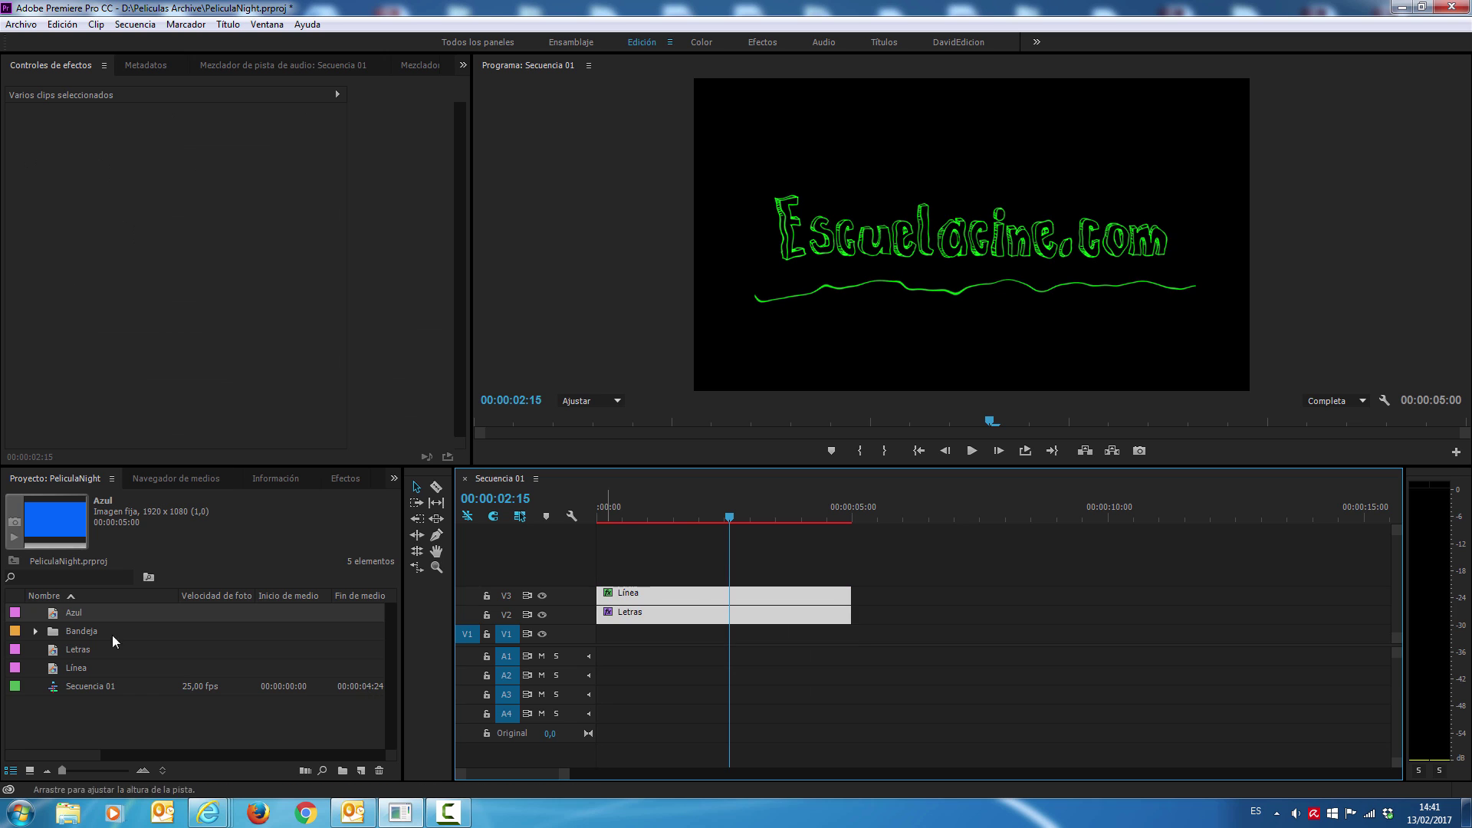
click(76, 613)
key(Return)
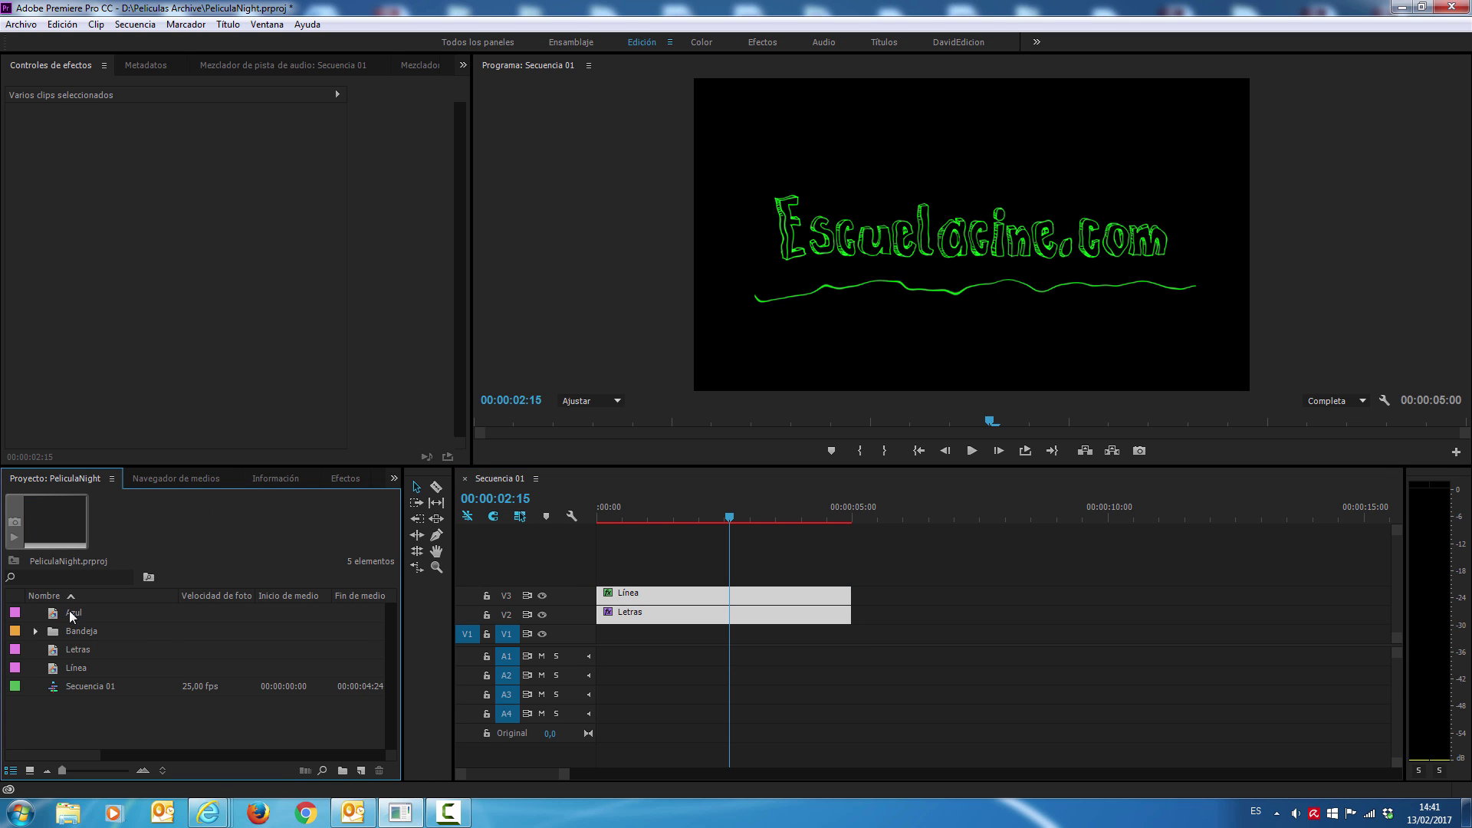
drag(69, 613, 605, 633)
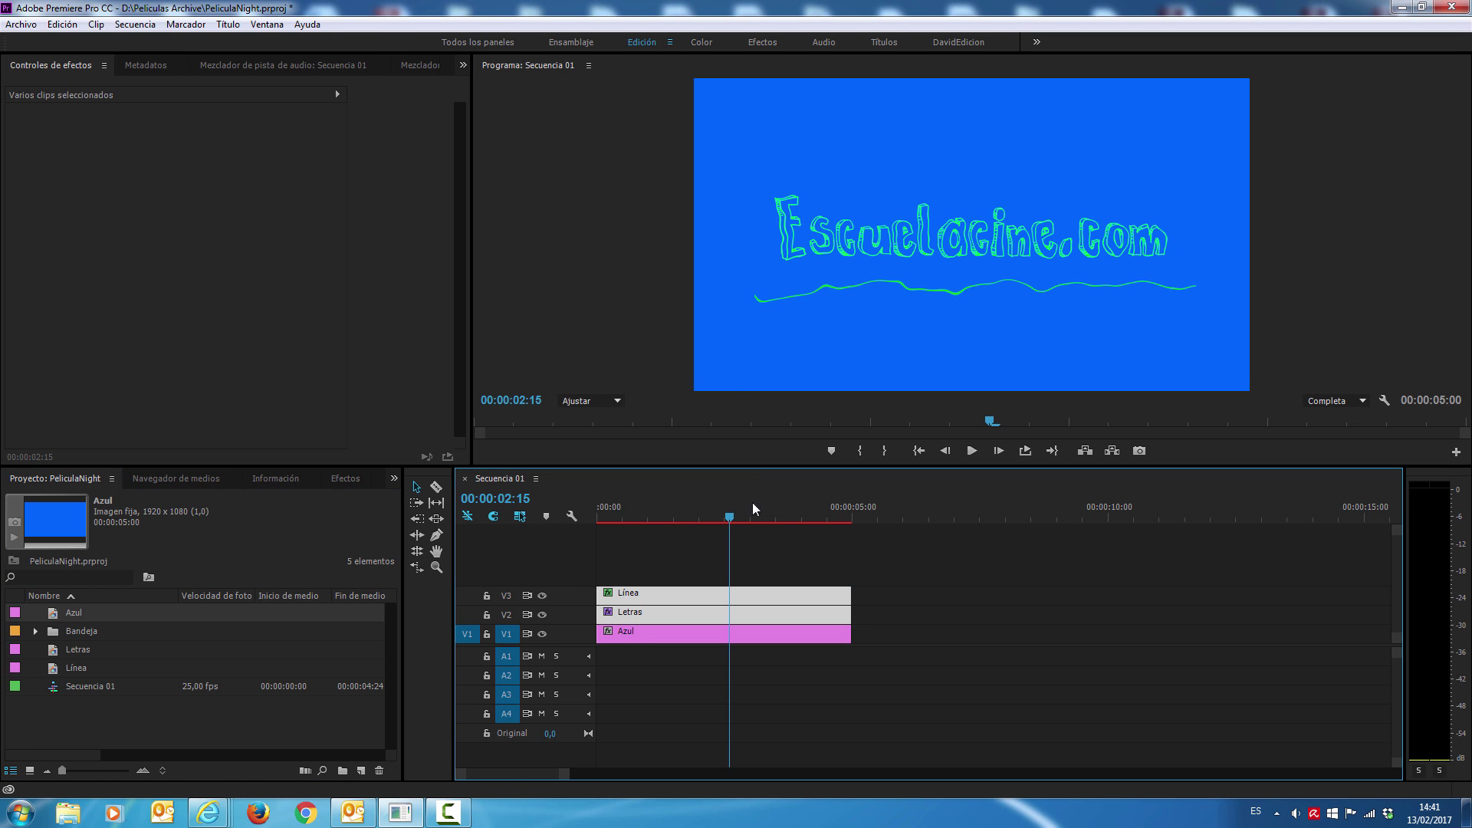
Step: Play the sequence from near the start and check the composition around 2 seconds
drag(752, 503, 608, 512)
key(space)
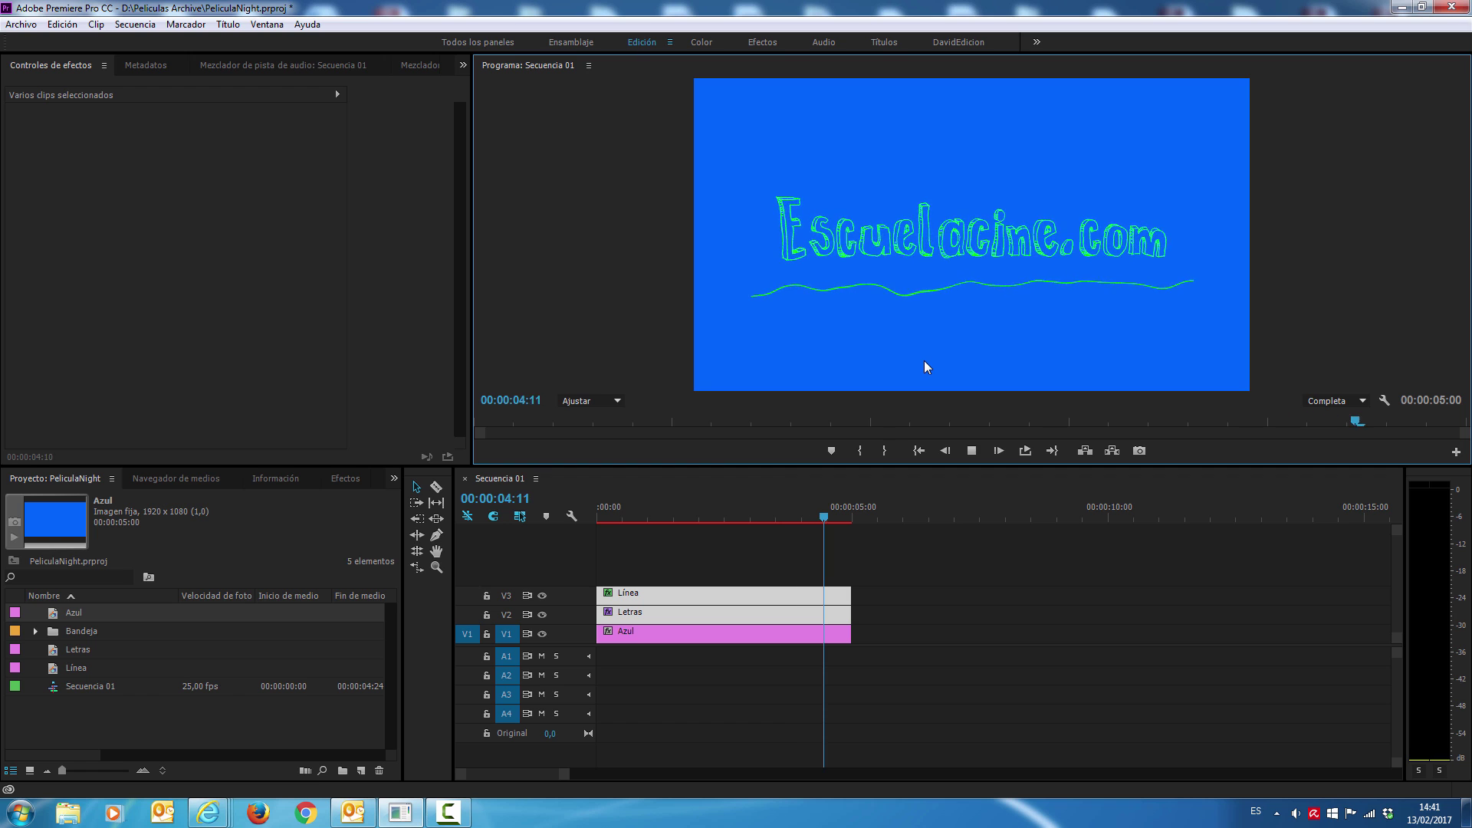
drag(726, 512, 712, 516)
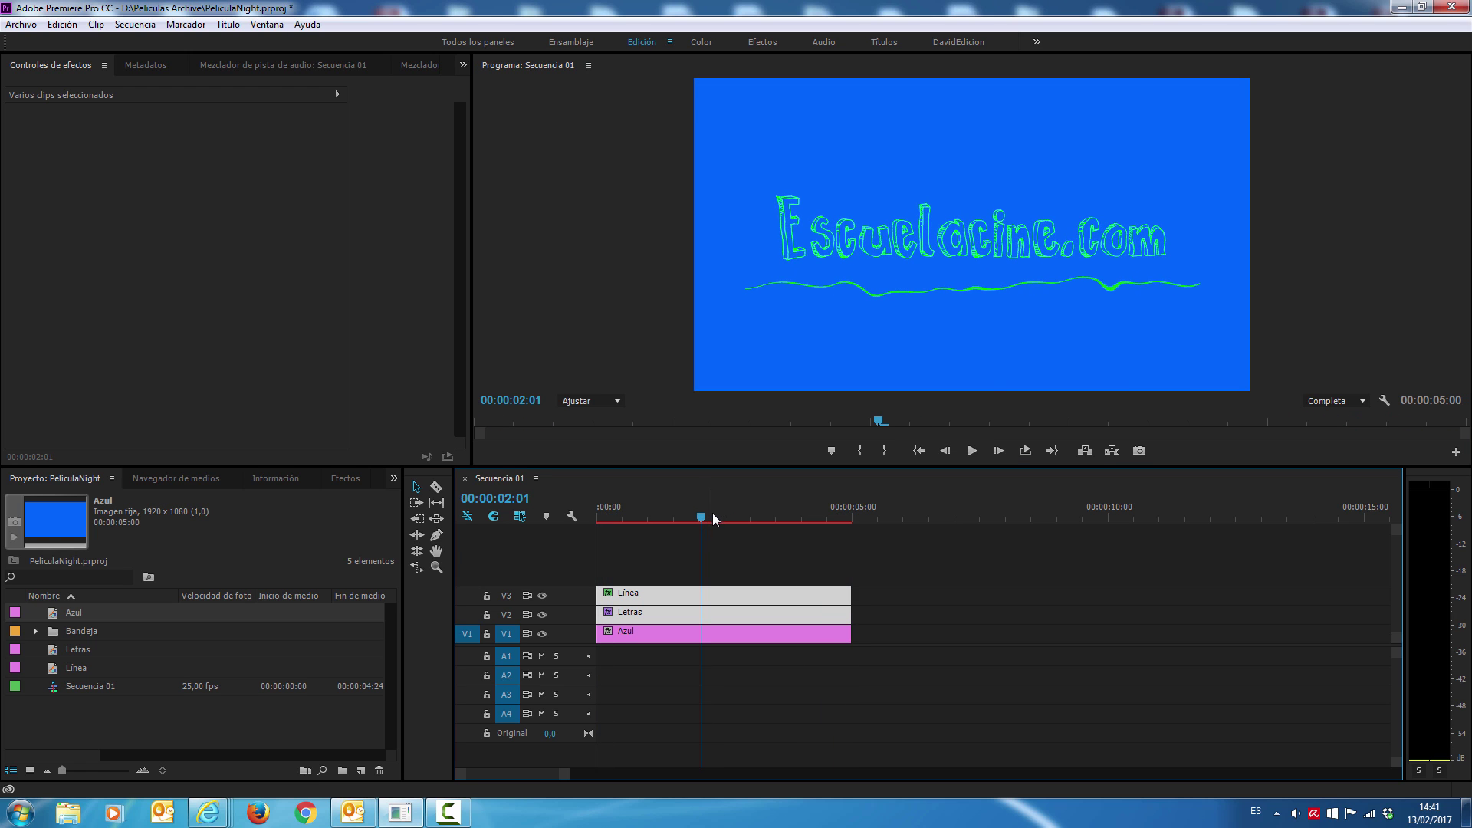